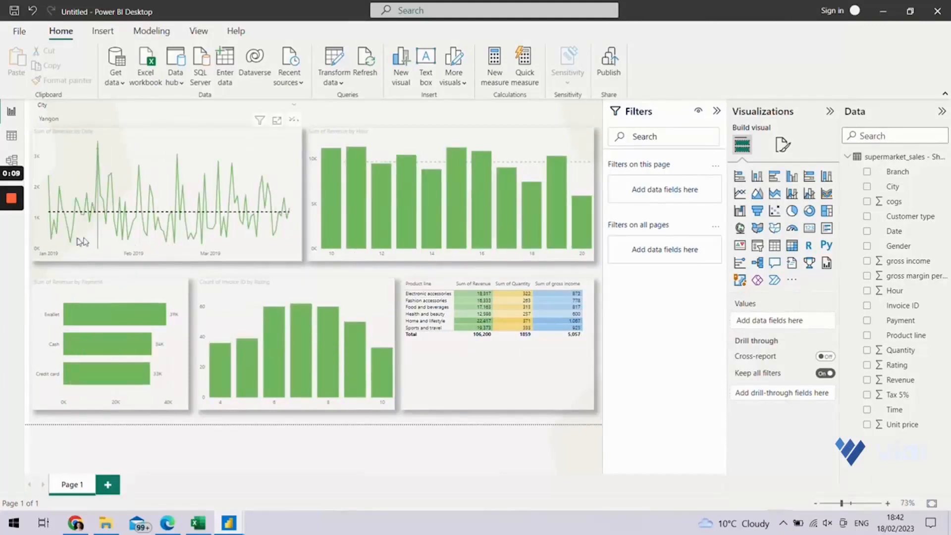
# Look over the Microsoft Power BI Desktop download page and the Kaggle Supermarket sales dataset page
pyautogui.click(10, 198)
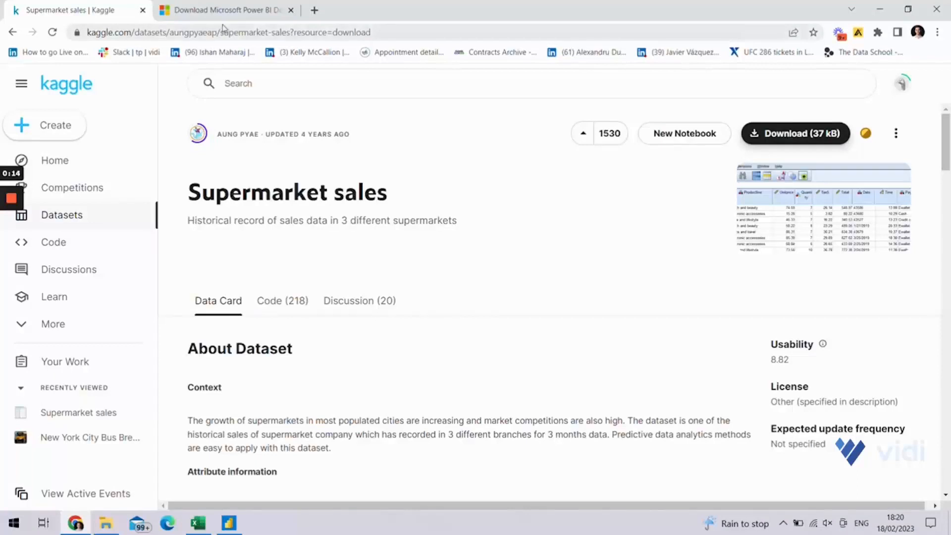
pyautogui.click(231, 8)
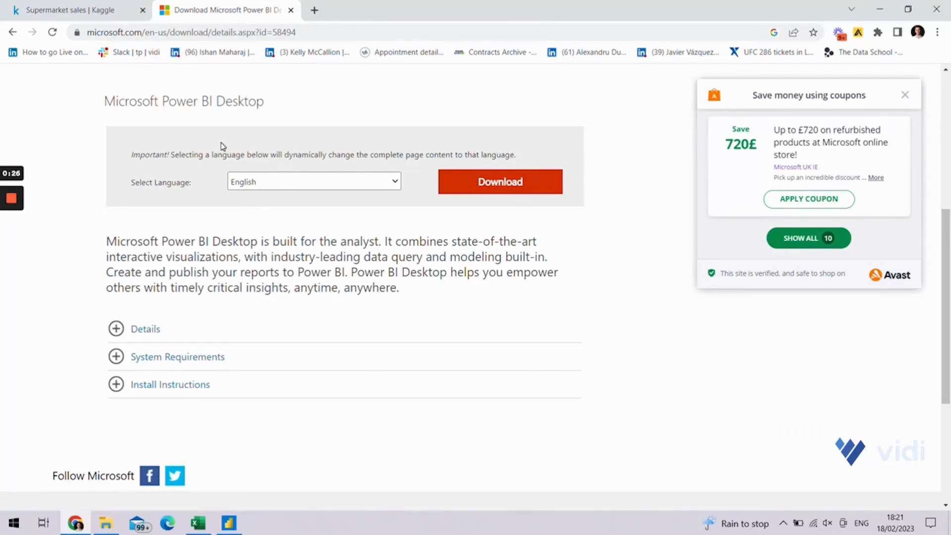
pyautogui.click(94, 6)
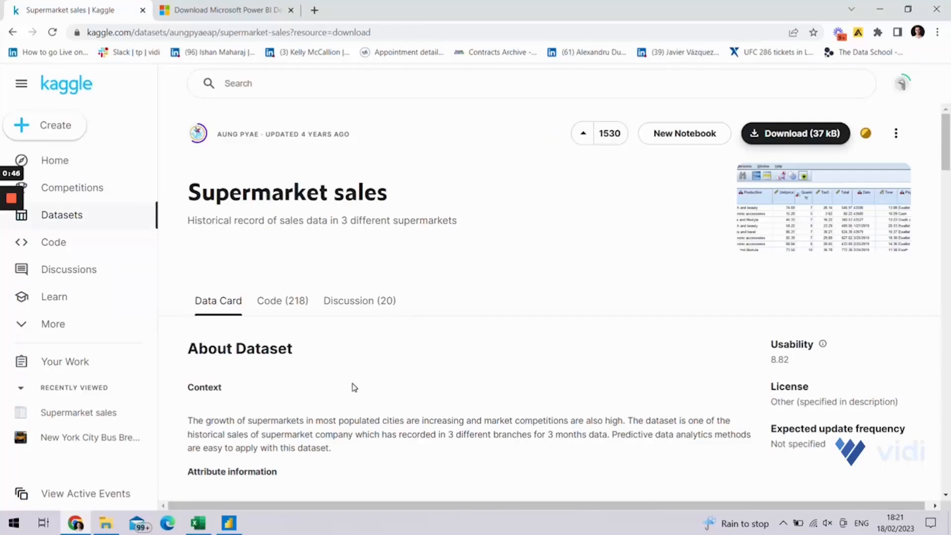
# Launch Power BI Desktop and dismiss its start screen to reach the blank report
pyautogui.press('super')
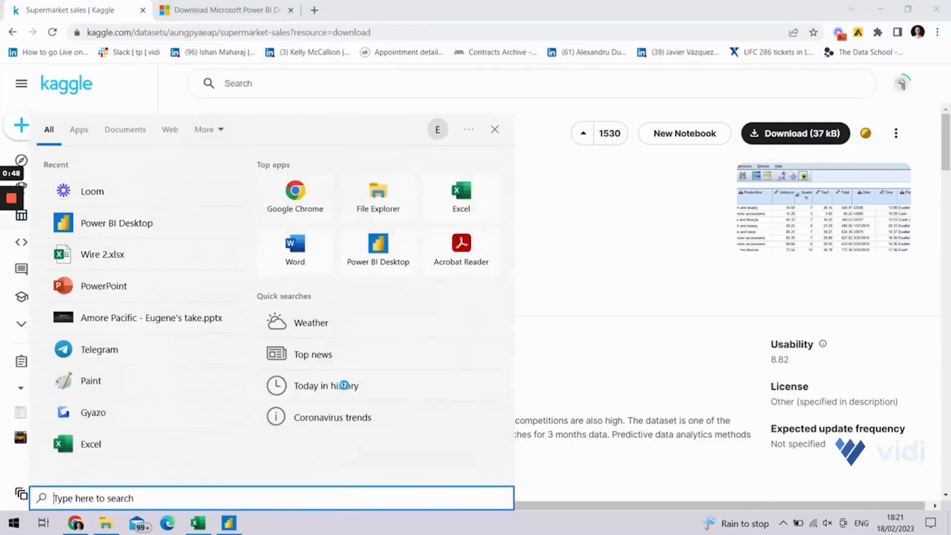
pyautogui.write('po')
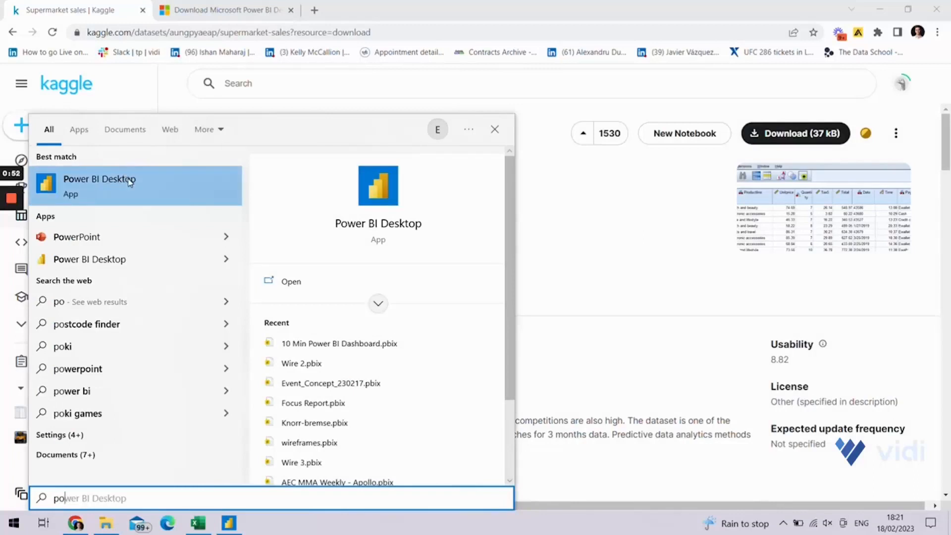
pyautogui.click(129, 182)
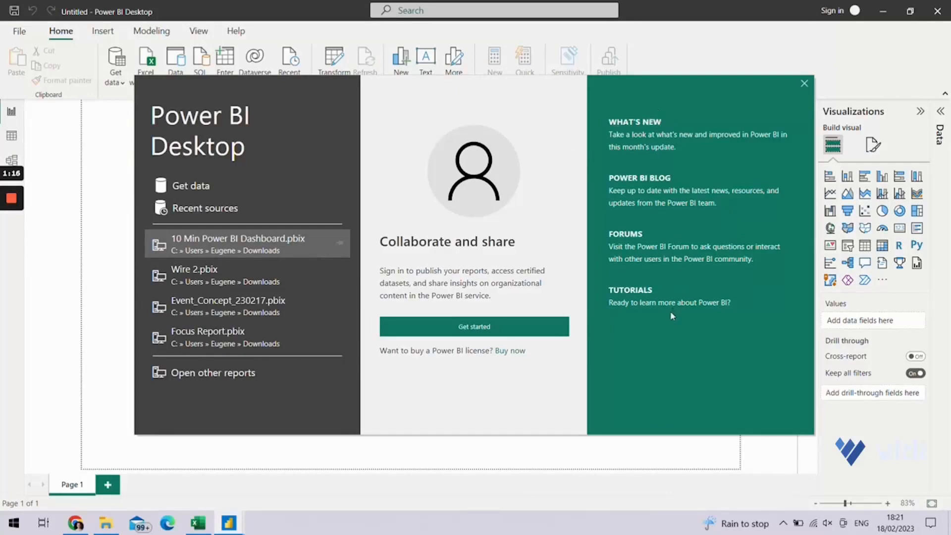
pyautogui.click(804, 84)
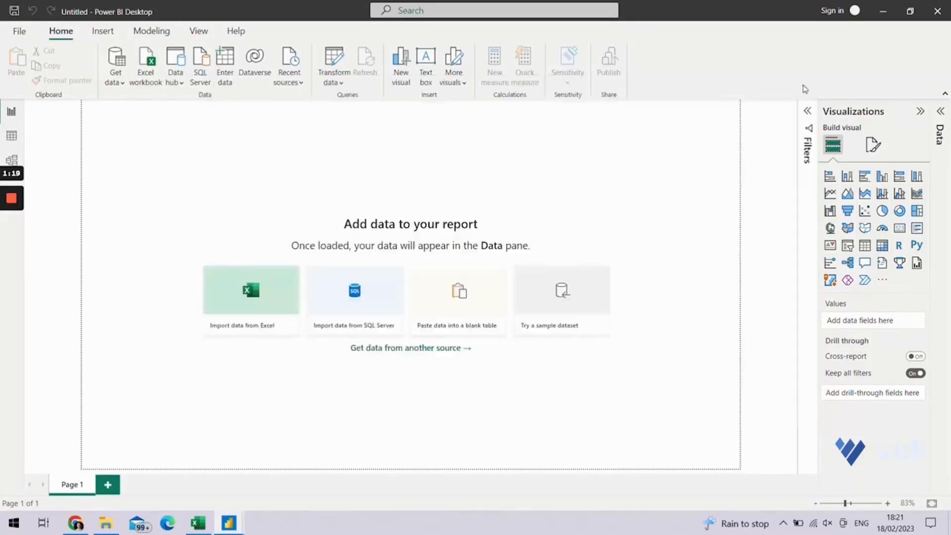
# Connect to the Text/CSV file supermarket_sales - Sheet1.csv from Downloads and open it for transformation in Power Query Editor
pyautogui.click(117, 57)
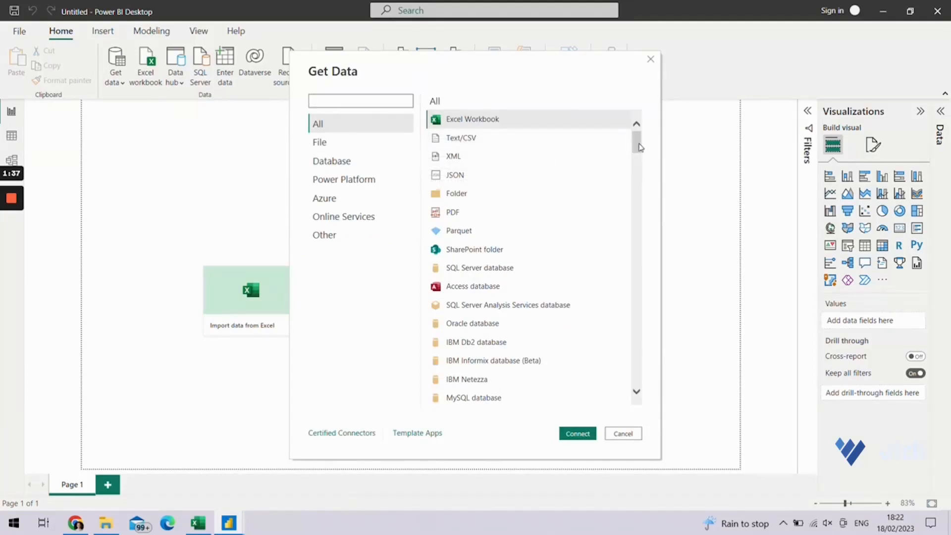
pyautogui.moveTo(638, 147); pyautogui.dragTo(617, 129)
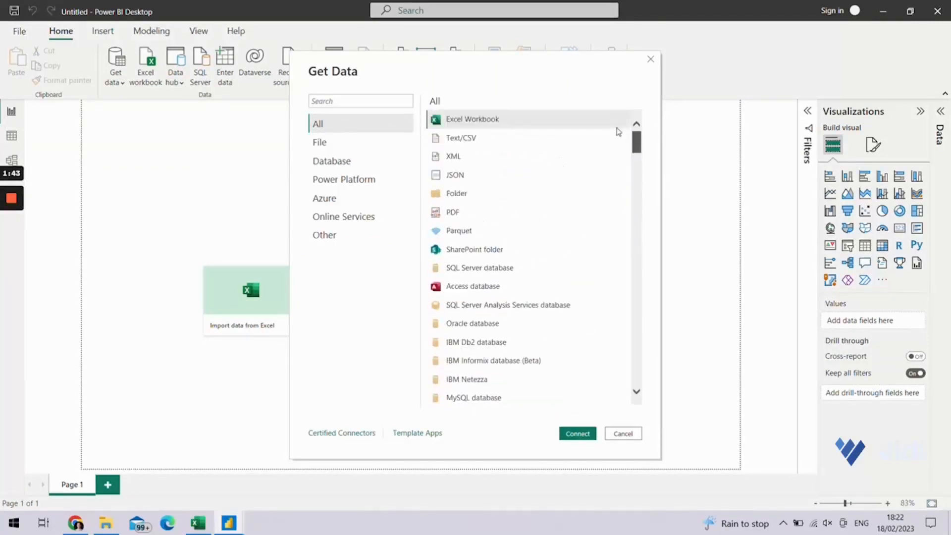
pyautogui.click(512, 138)
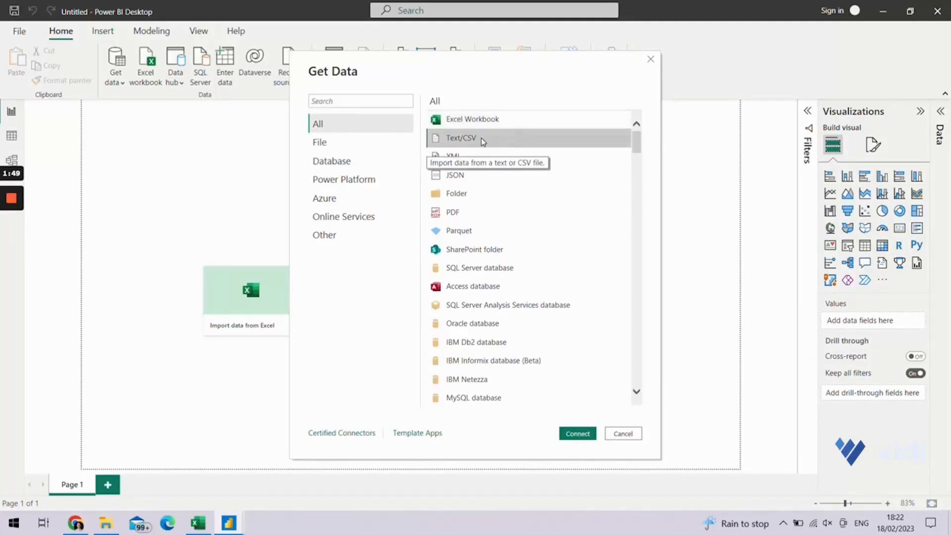
pyautogui.click(567, 433)
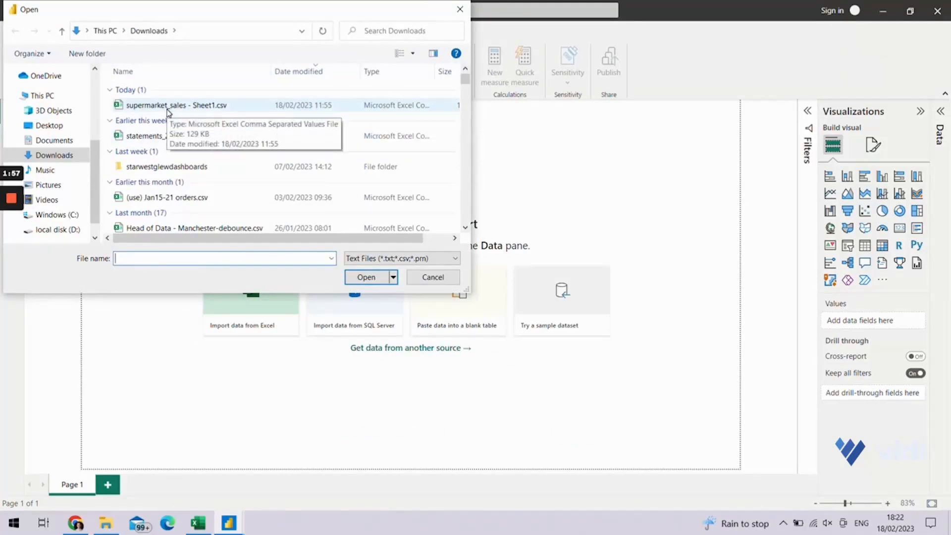
pyautogui.doubleClick(167, 106)
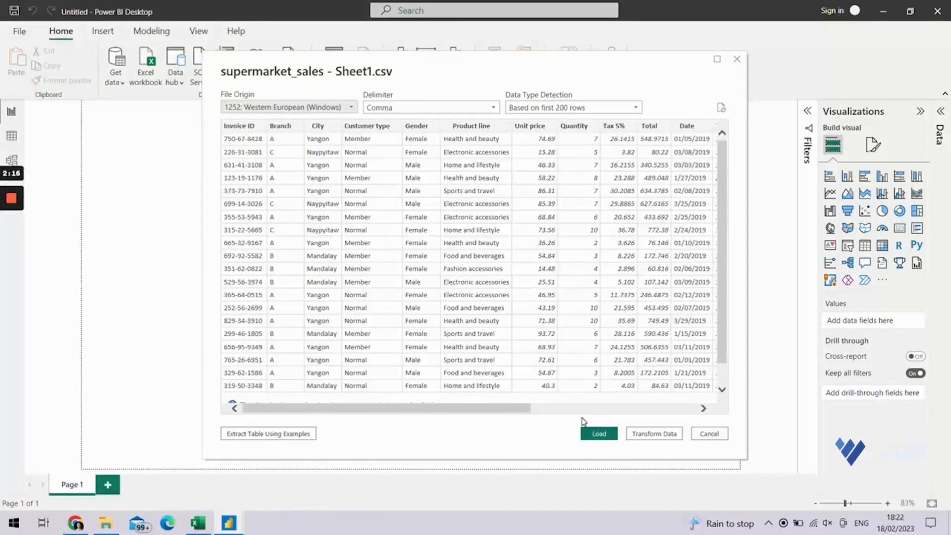
pyautogui.click(637, 435)
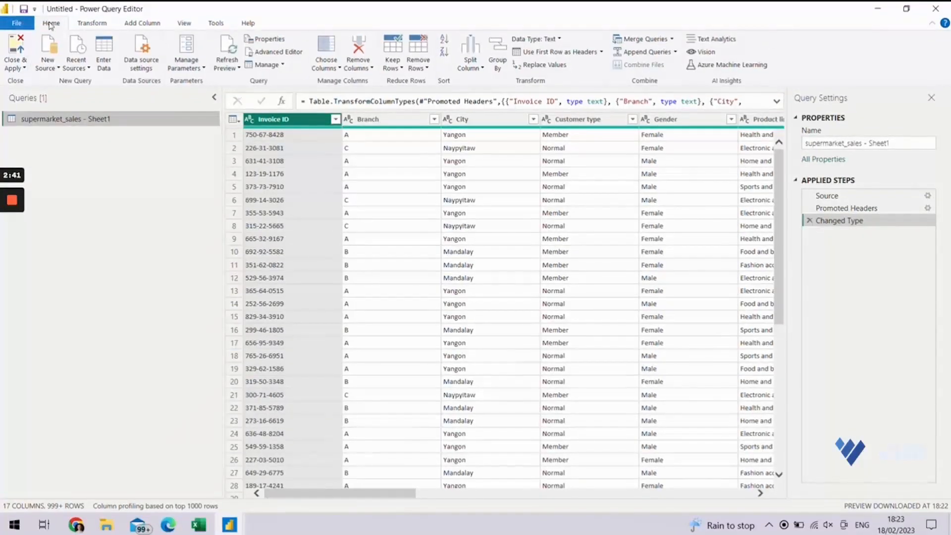
# Examine the Power Query command groups and the columns of the supermarket_sales table from Invoice ID to Rating
pyautogui.click(92, 24)
pyautogui.click(142, 24)
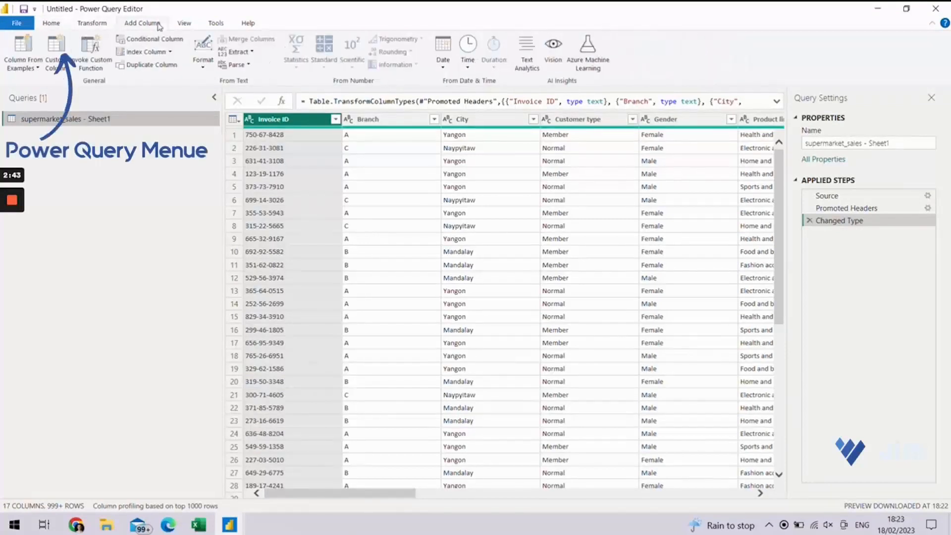
pyautogui.click(184, 23)
pyautogui.click(214, 22)
pyautogui.click(246, 23)
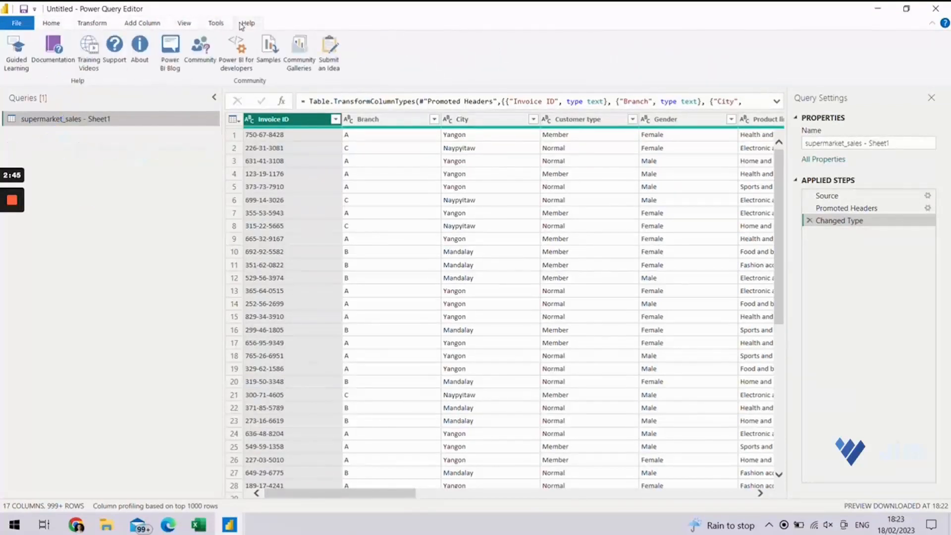
pyautogui.click(216, 23)
pyautogui.click(142, 23)
pyautogui.click(91, 23)
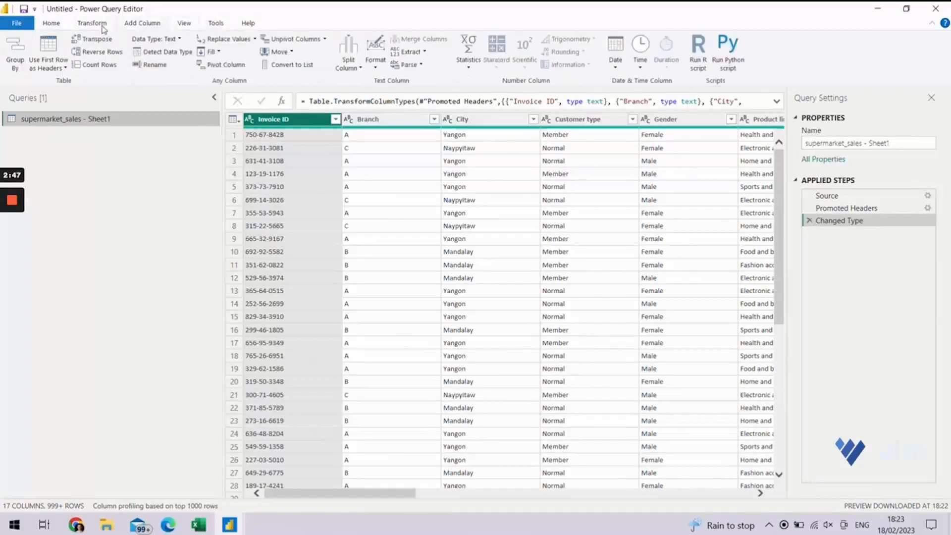
pyautogui.click(51, 24)
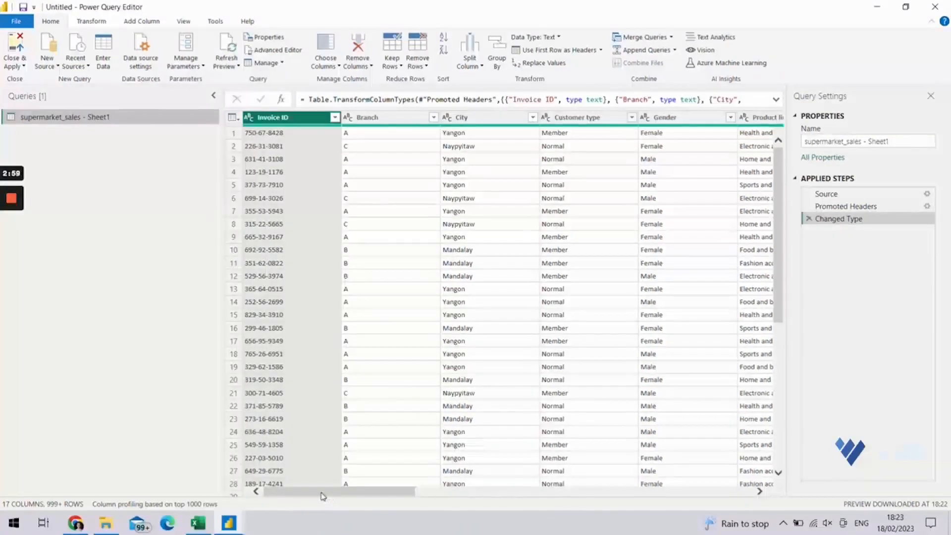
pyautogui.moveTo(325, 495); pyautogui.dragTo(682, 496)
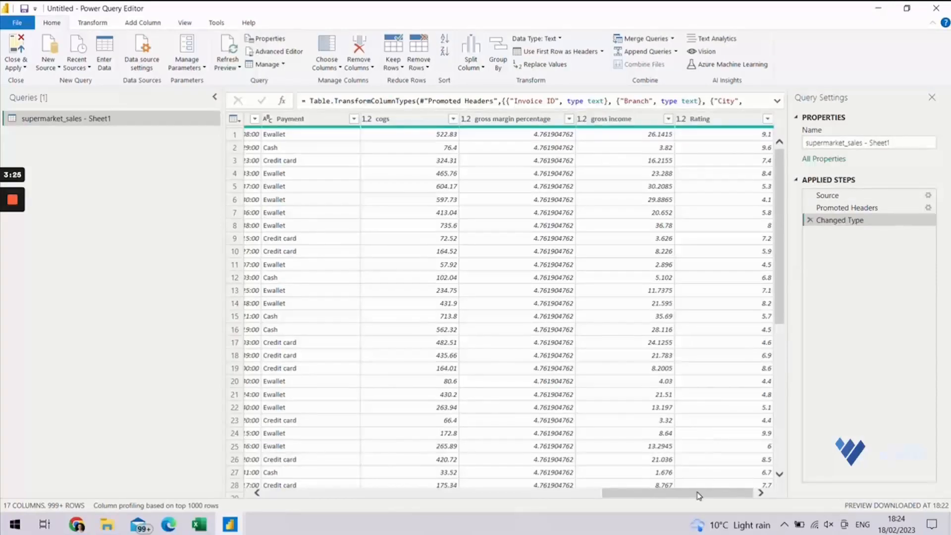
pyautogui.moveTo(698, 495); pyautogui.dragTo(655, 502)
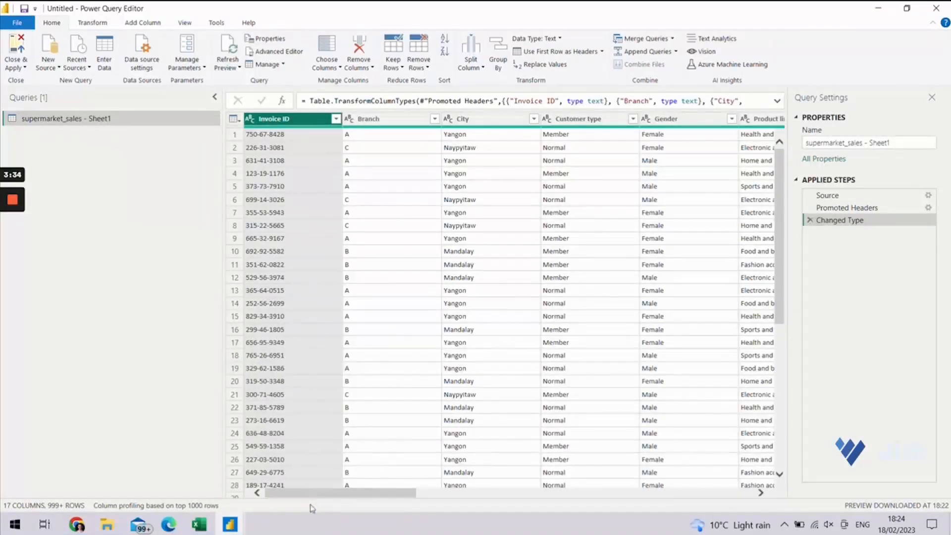
# Try to convert the Date column to the Date type as a new step, and delete that conversion step
pyautogui.moveTo(346, 496); pyautogui.dragTo(557, 494)
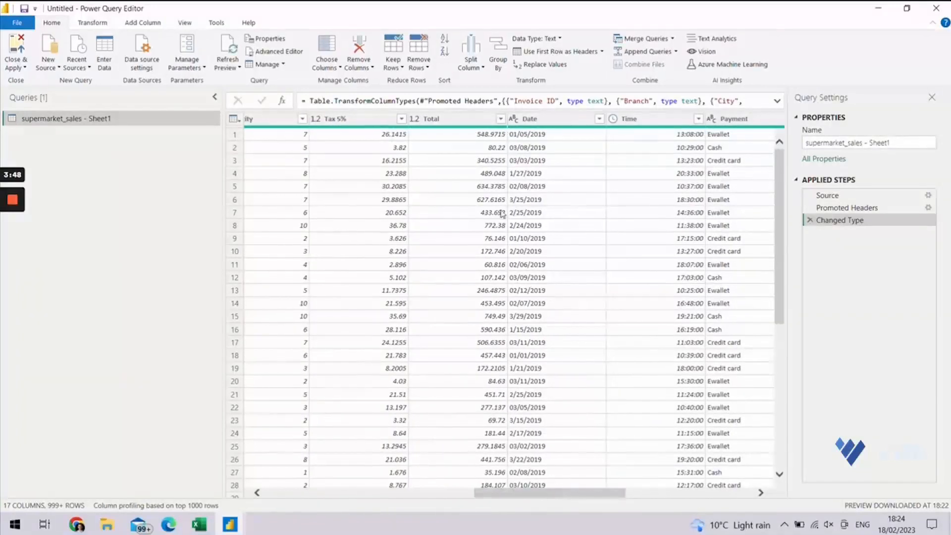
pyautogui.click(518, 119)
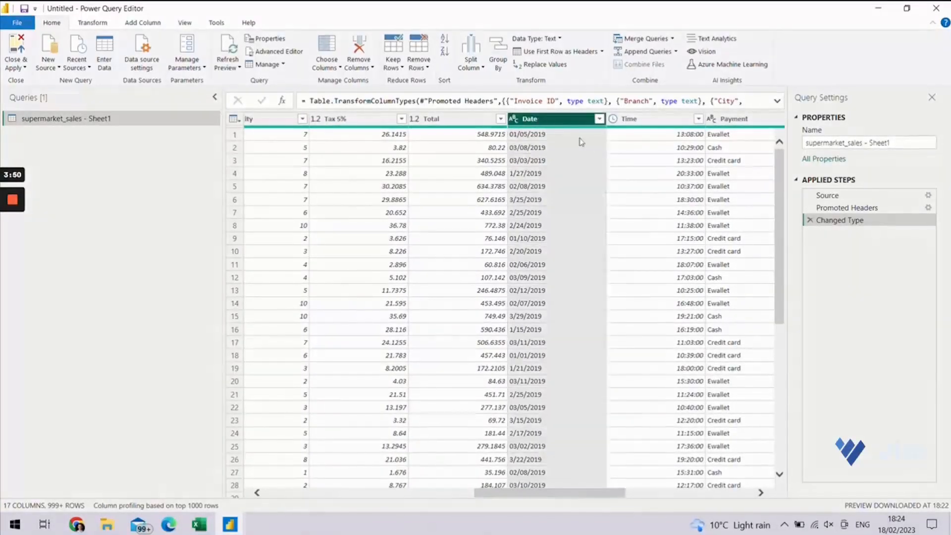
pyautogui.click(515, 120)
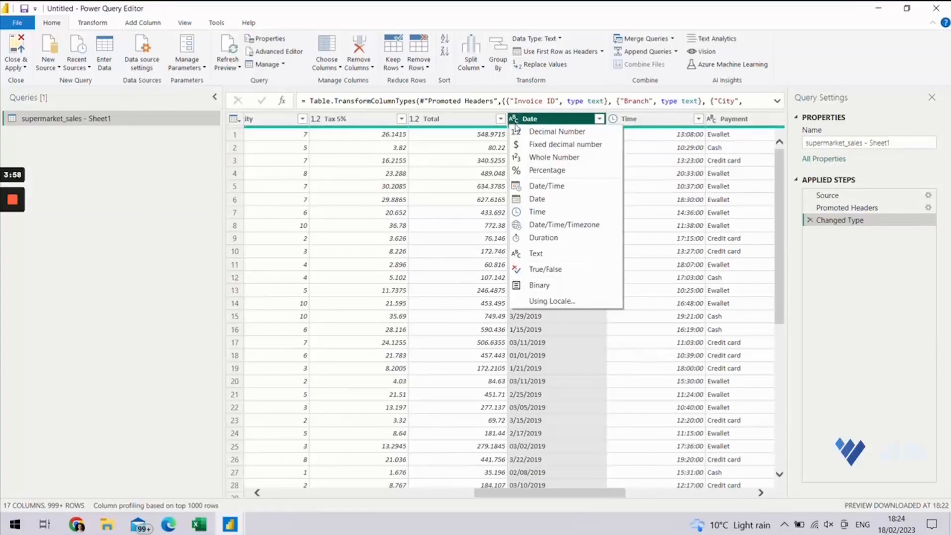
pyautogui.click(547, 203)
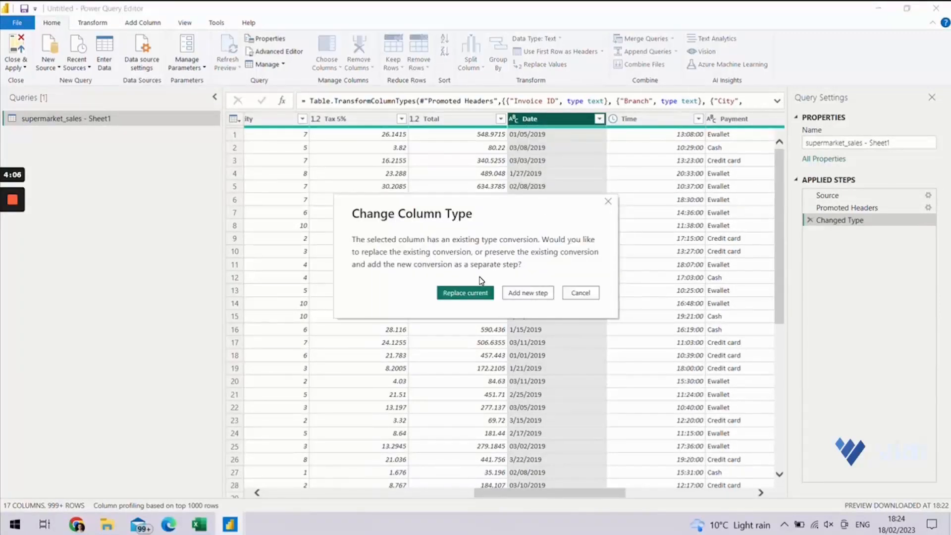
pyautogui.click(512, 296)
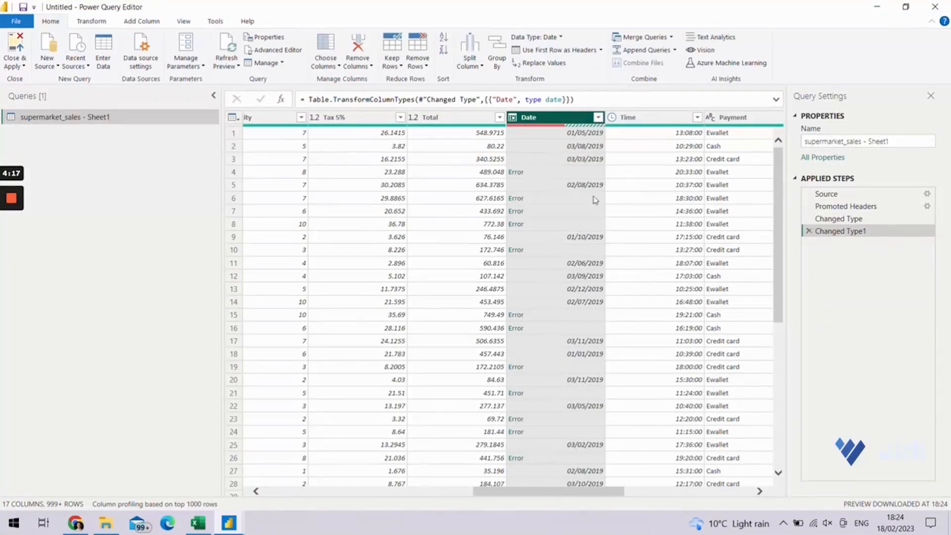
pyautogui.click(808, 231)
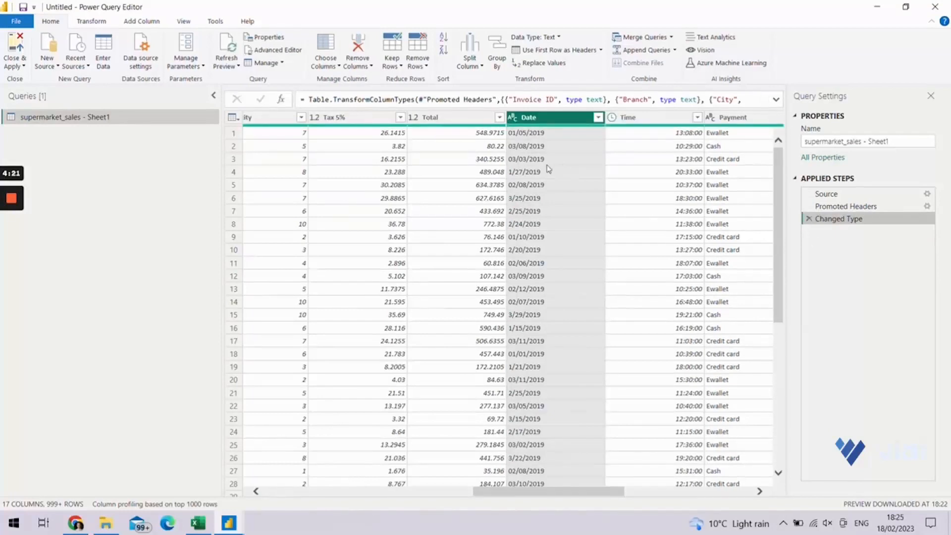
# Change the Date column's type using locale, with data type Date and locale English (United States)
pyautogui.click(513, 118)
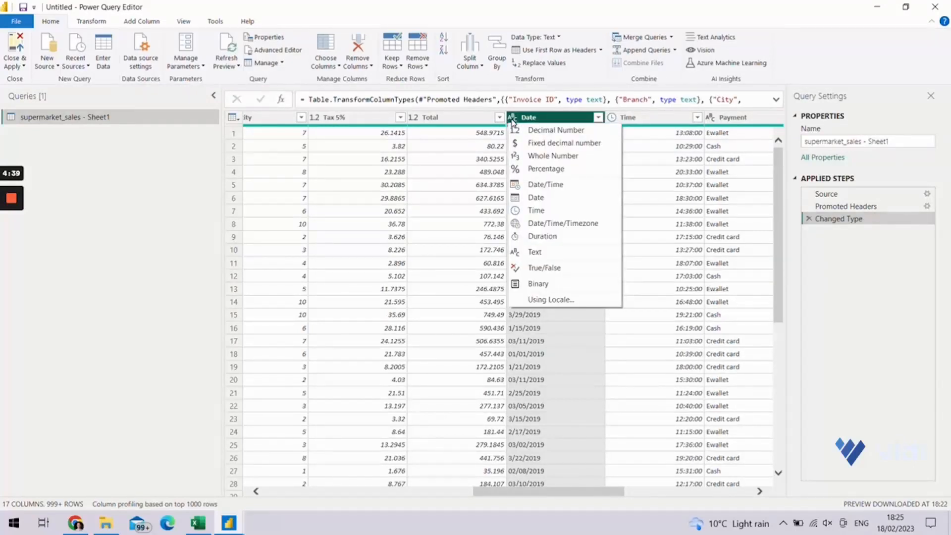
pyautogui.click(539, 300)
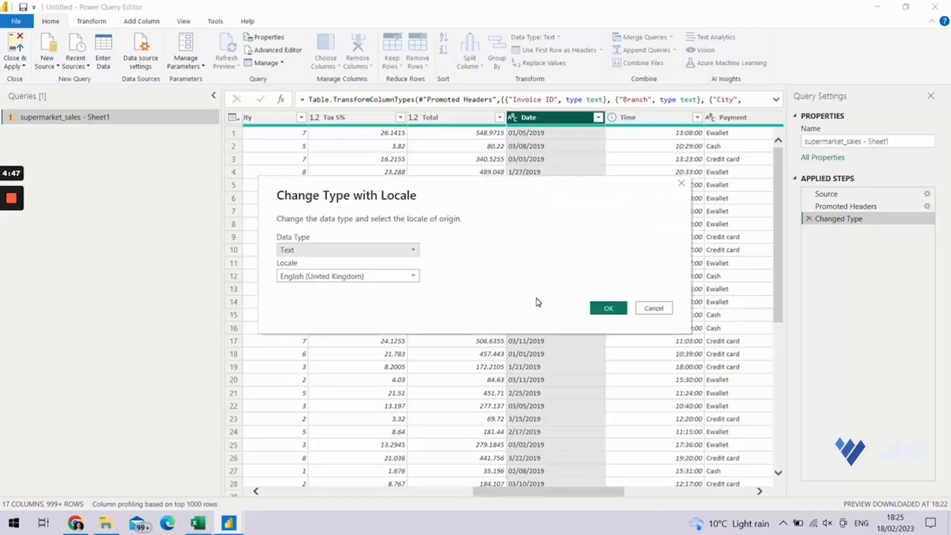
pyautogui.click(326, 256)
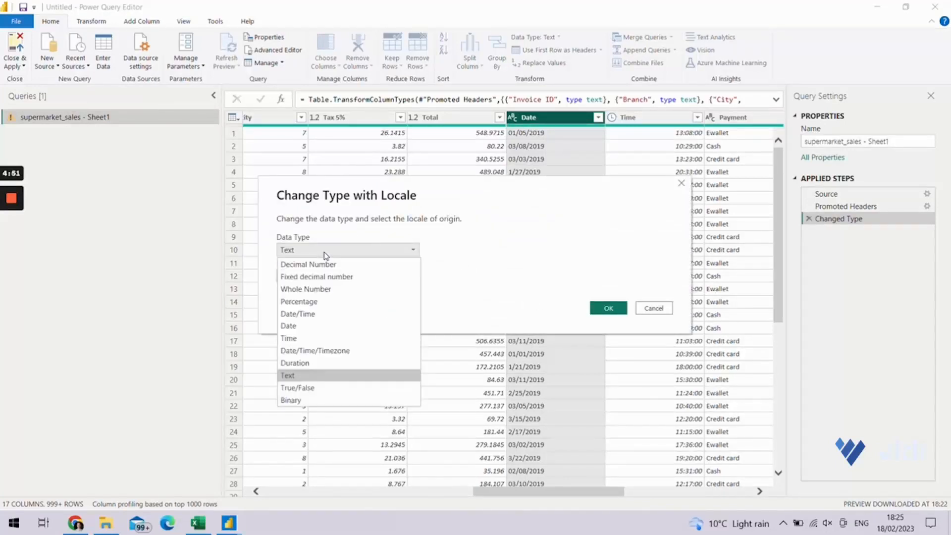
pyautogui.click(299, 326)
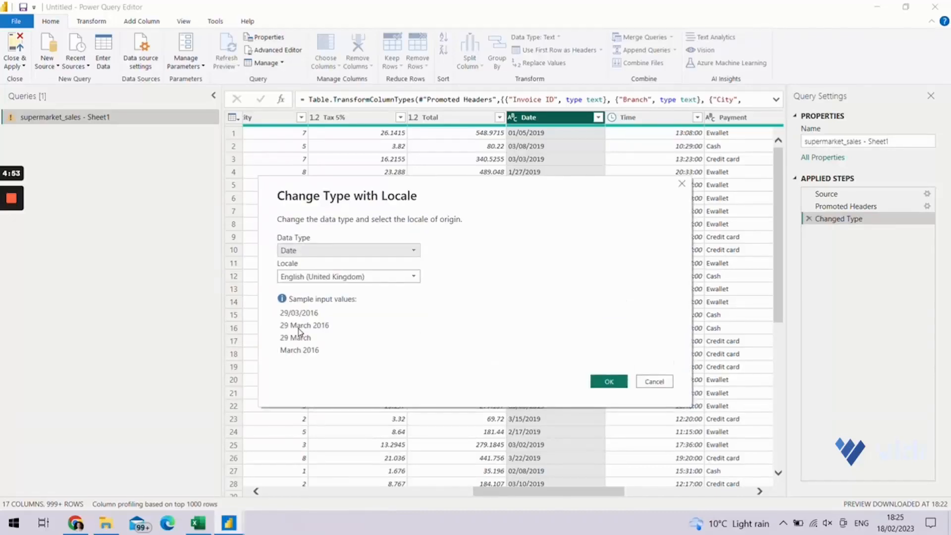
pyautogui.click(325, 277)
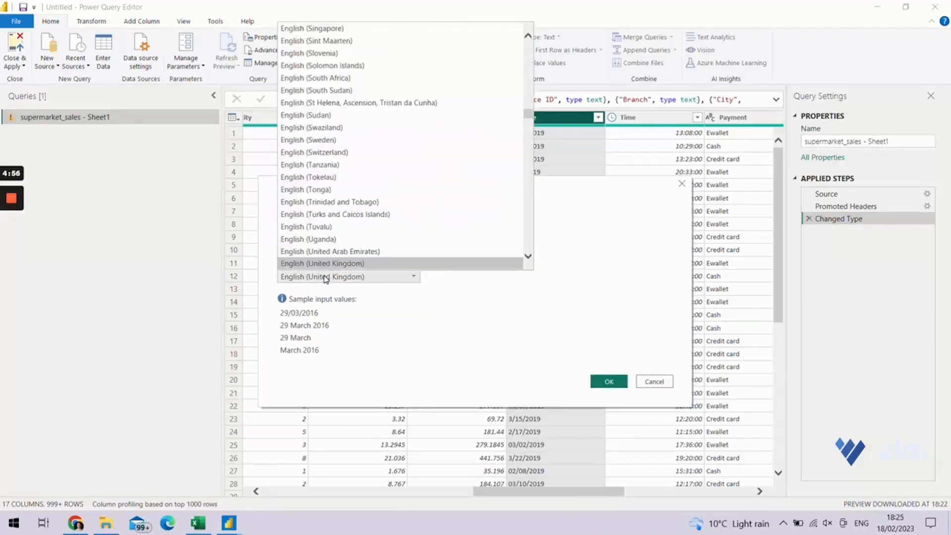
pyautogui.scroll(-1, 327, 262)
pyautogui.click(335, 250)
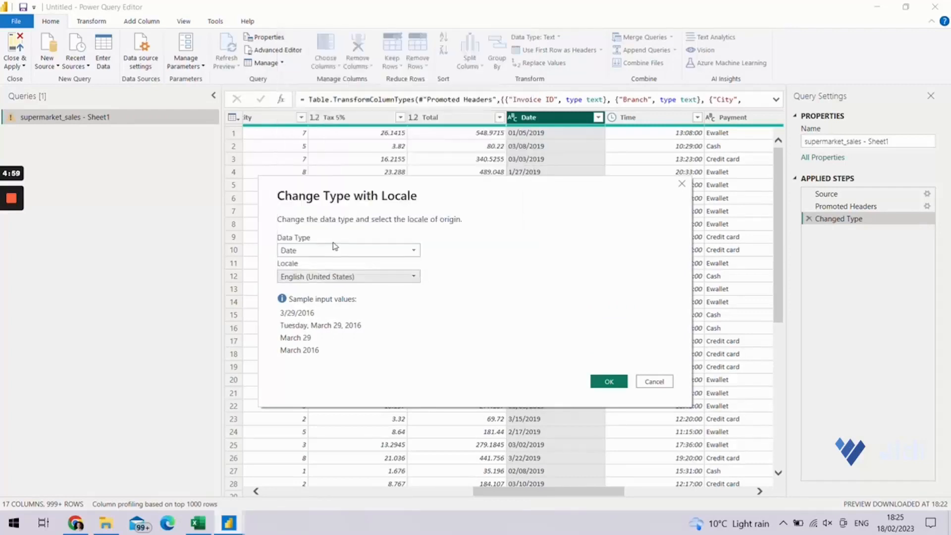
pyautogui.click(599, 383)
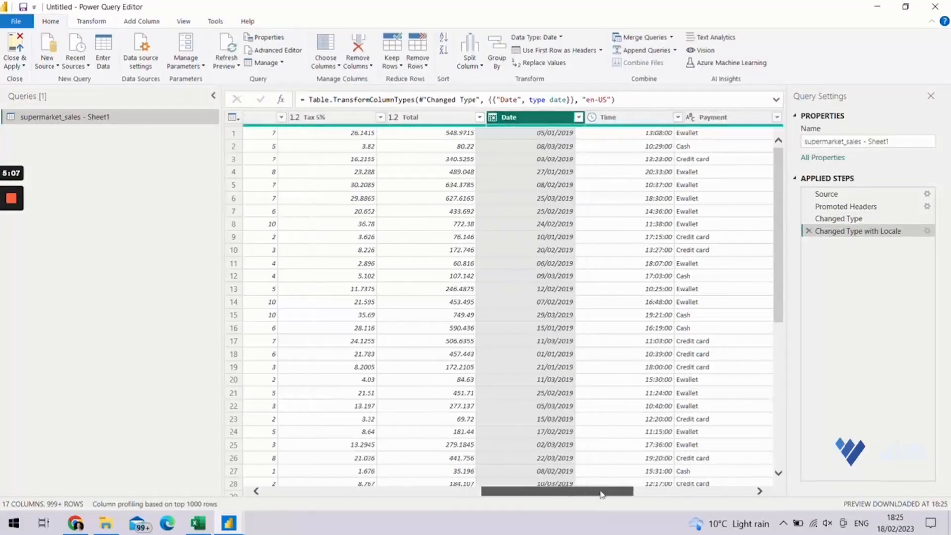
# Add a column that extracts the first 2 characters of the Time column
pyautogui.hscroll(3, 590, 498)
pyautogui.click(596, 118)
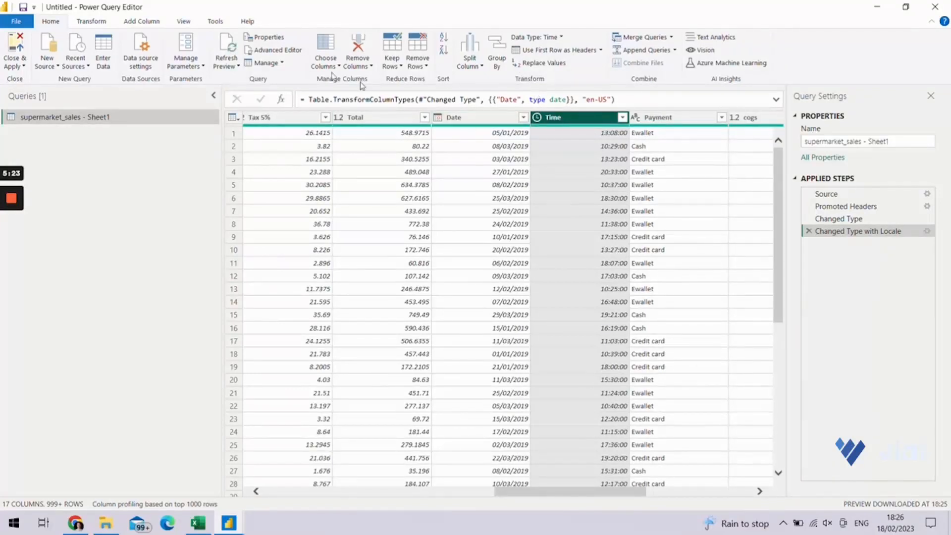
pyautogui.click(141, 22)
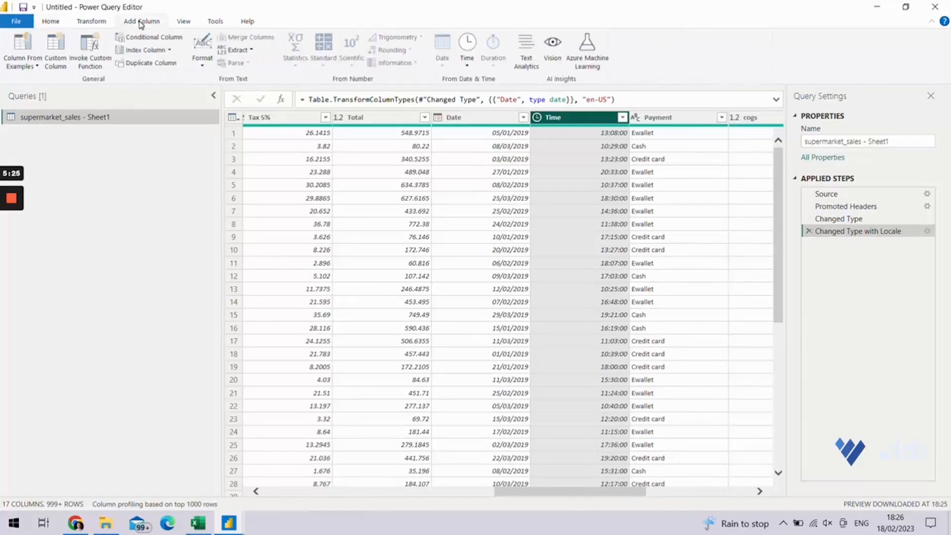
pyautogui.click(247, 52)
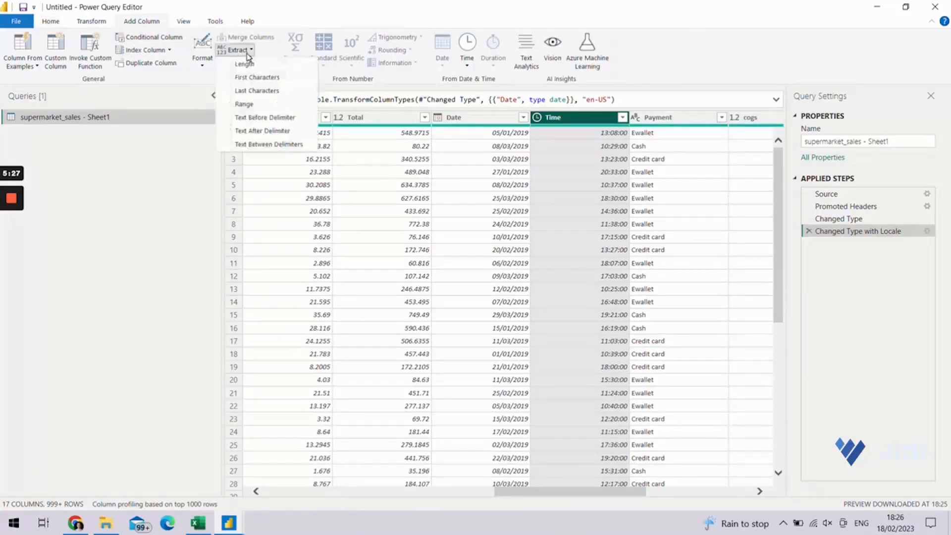
pyautogui.click(251, 78)
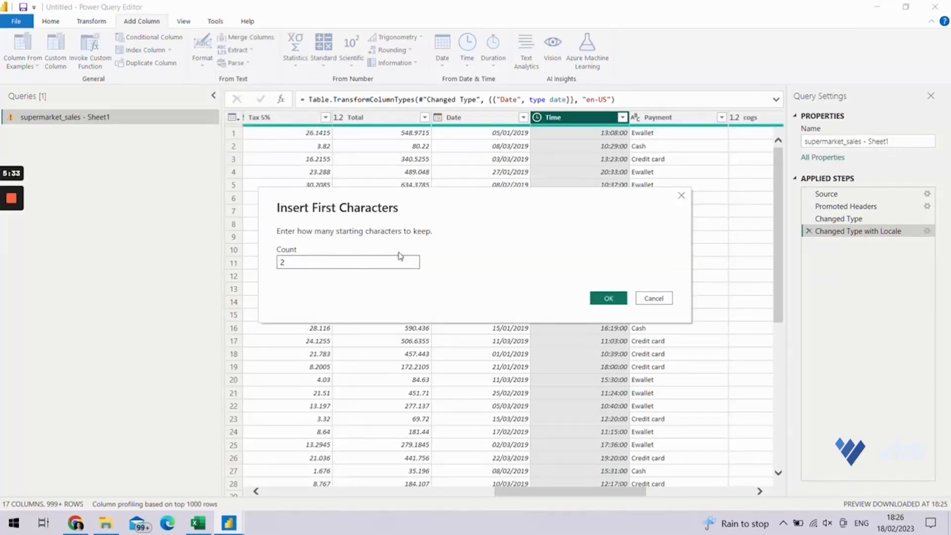
pyautogui.click(613, 298)
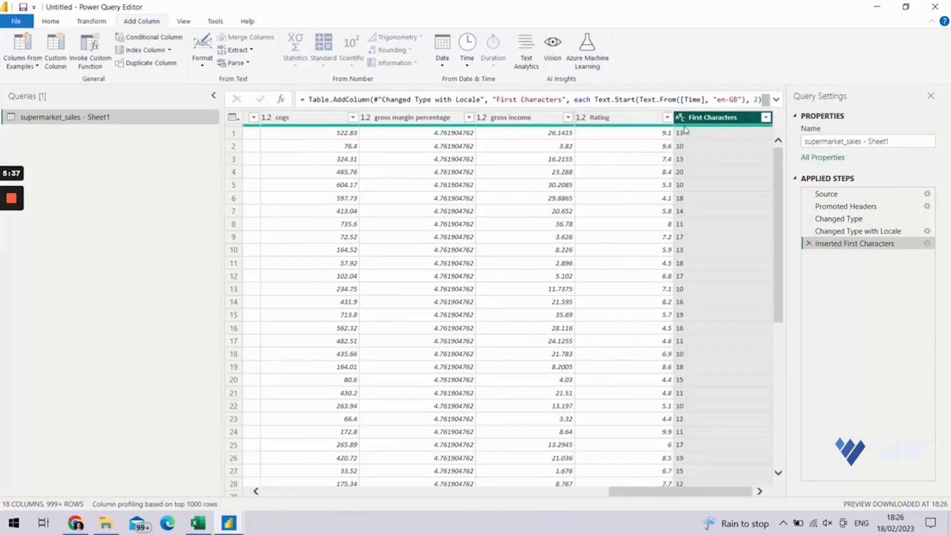
# Rename the First Characters column to Hour and change its data type to Whole Number
pyautogui.doubleClick(710, 119)
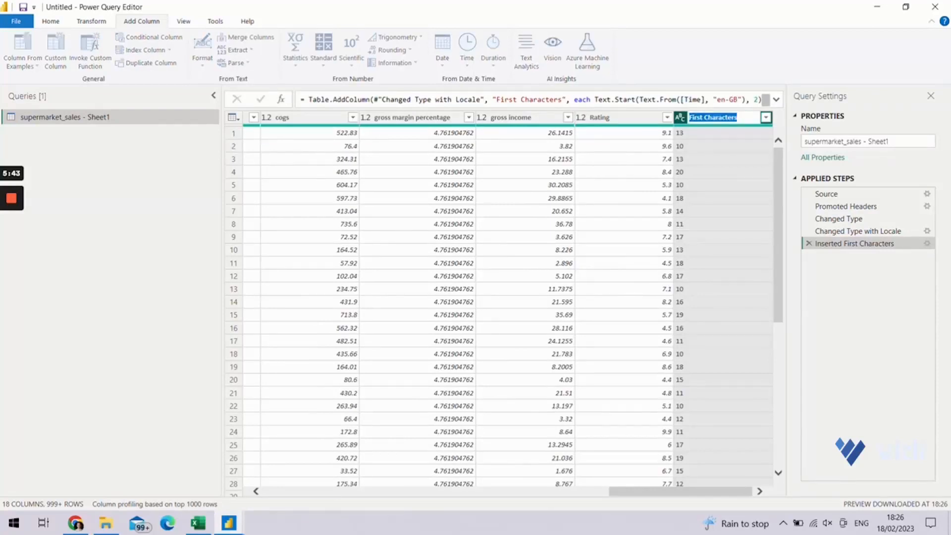
pyautogui.write('Hou')
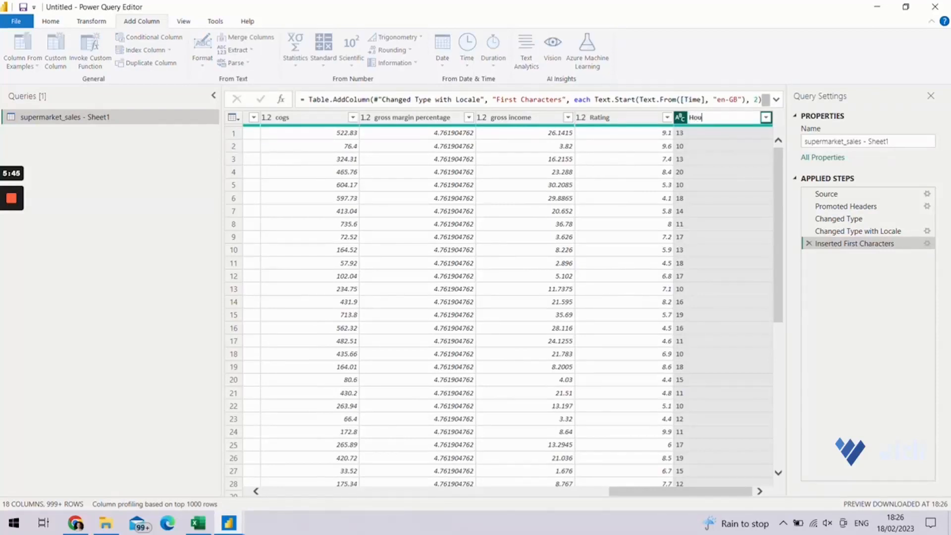
pyautogui.write('r')
pyautogui.press('Return')
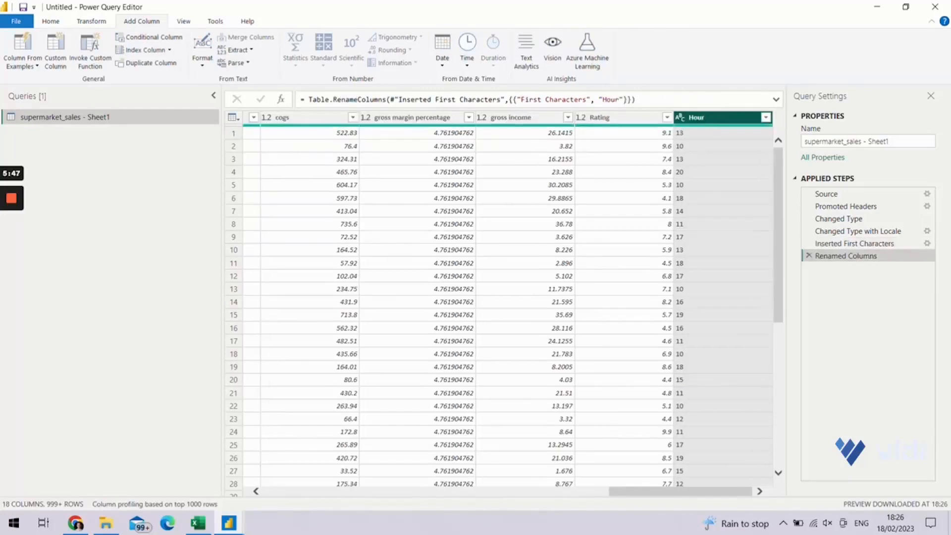
pyautogui.click(679, 119)
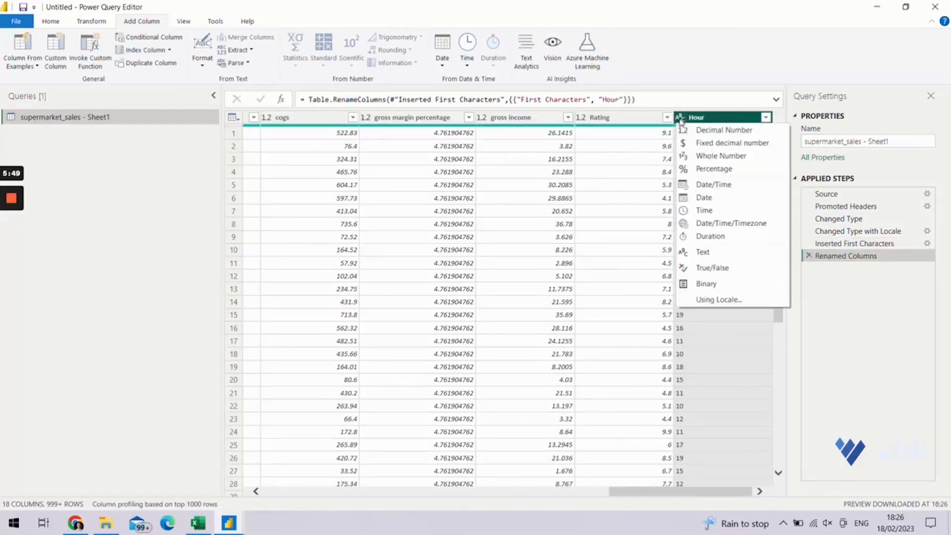
pyautogui.click(703, 155)
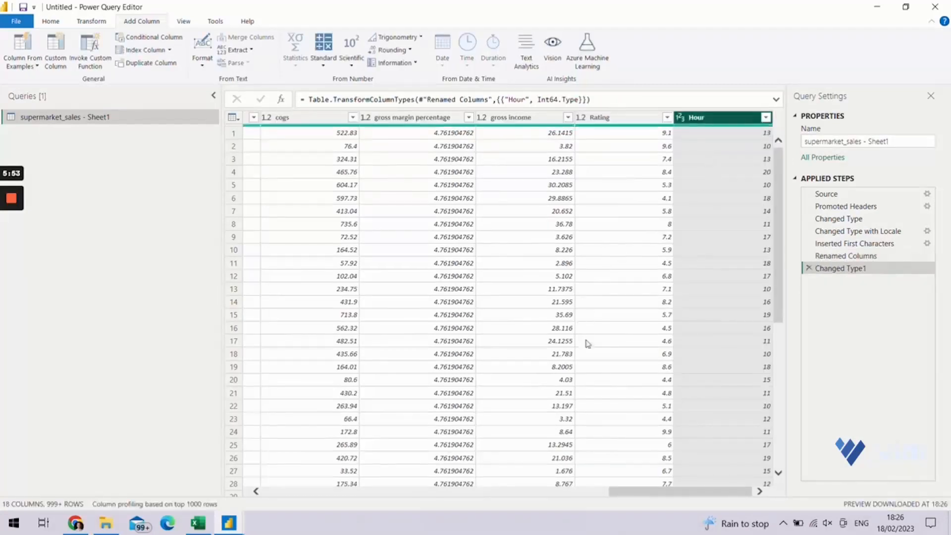
# Change the Rating column's data type to Whole Number, and close Power Query Editor with the changes applied
pyautogui.moveTo(636, 492); pyautogui.dragTo(652, 512)
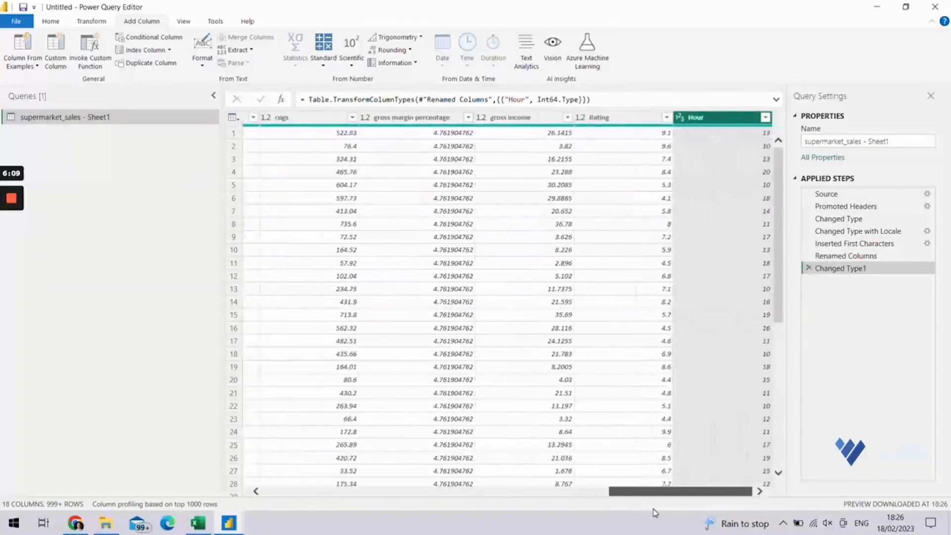
pyautogui.click(654, 134)
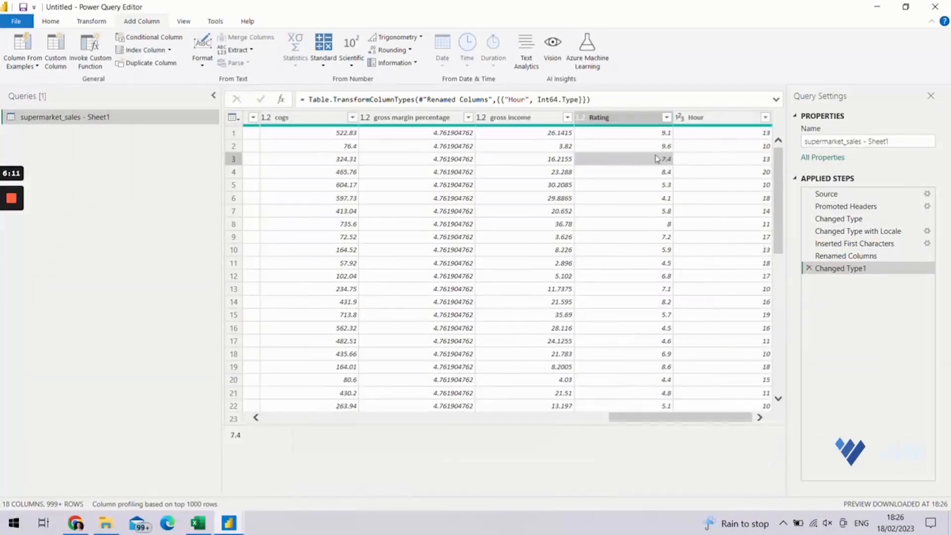
pyautogui.click(581, 120)
pyautogui.click(605, 119)
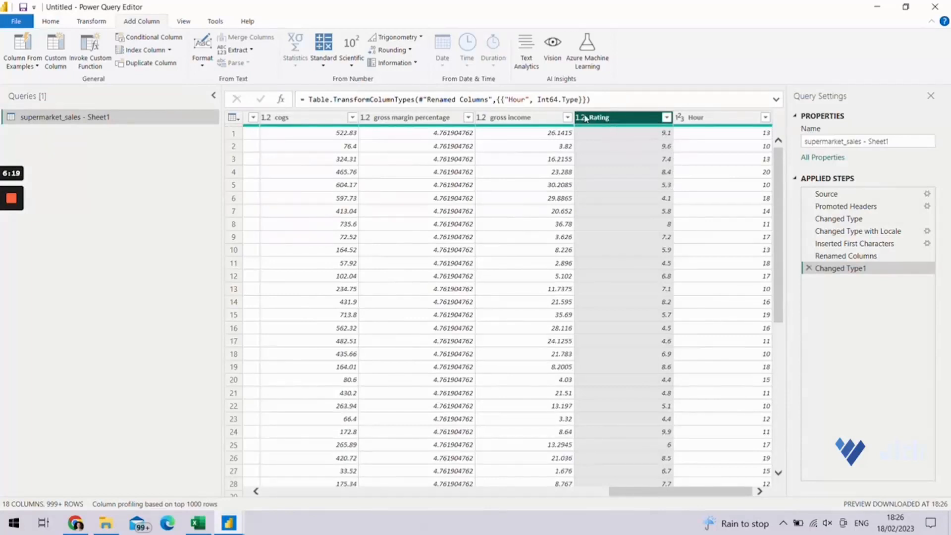
pyautogui.click(586, 118)
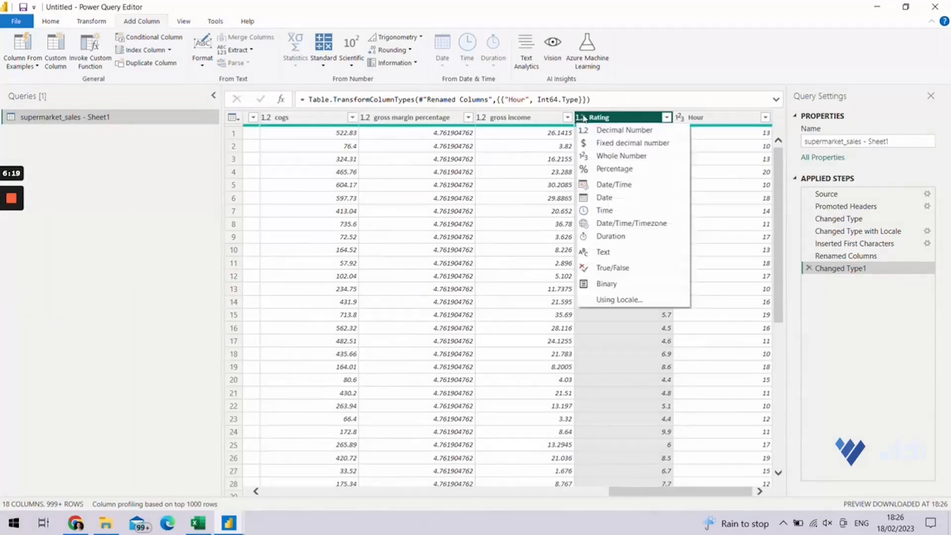
pyautogui.click(612, 156)
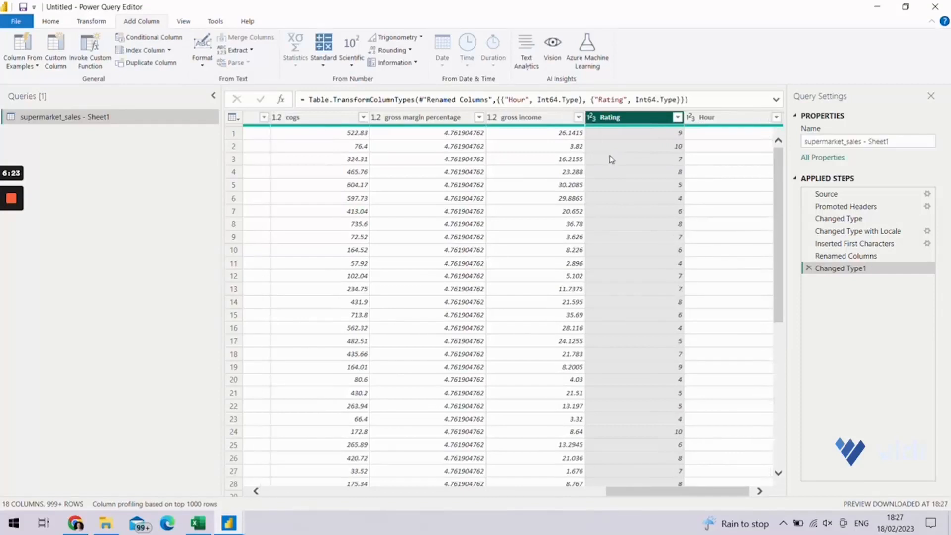
pyautogui.click(592, 117)
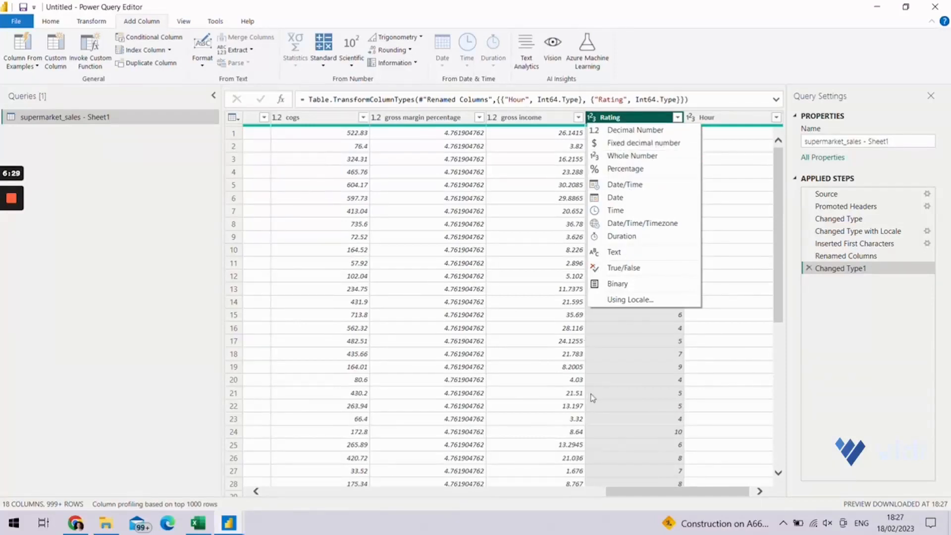
pyautogui.click(623, 392)
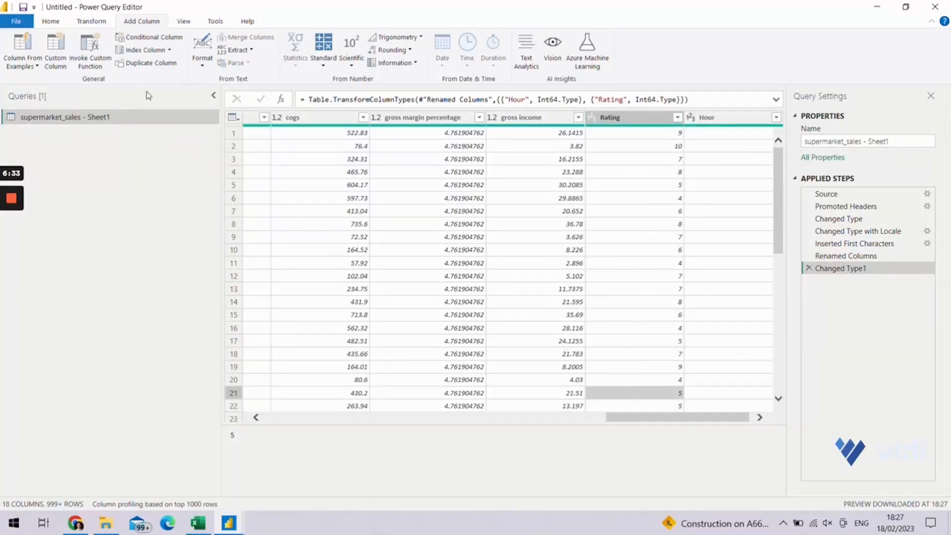
pyautogui.click(51, 22)
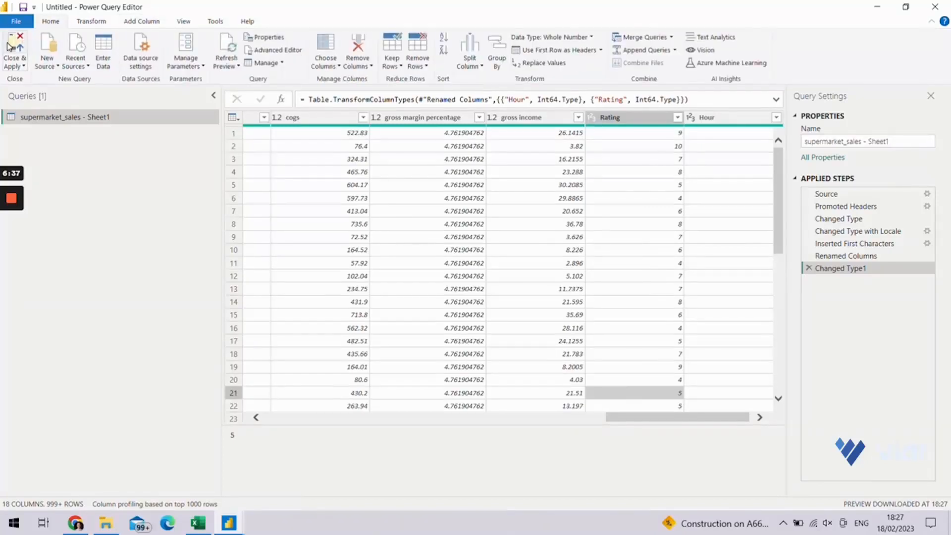
pyautogui.click(10, 47)
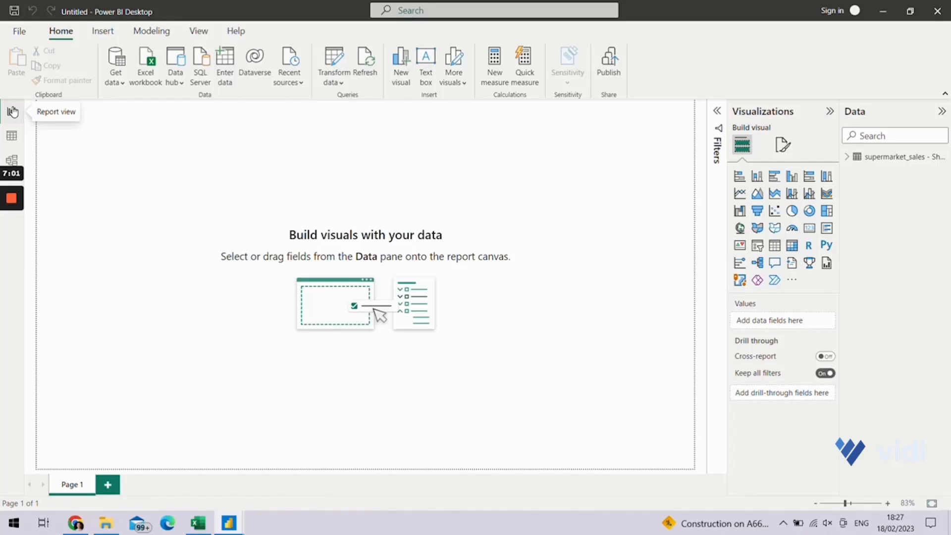
# Examine the loaded table in Data view and the Customer type column's filter values, and return to Report view
pyautogui.click(14, 141)
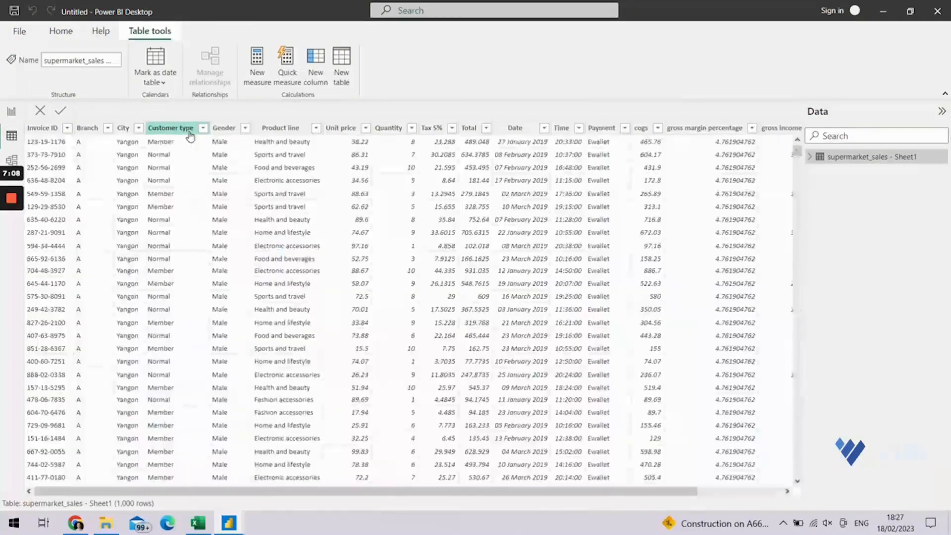
pyautogui.click(197, 132)
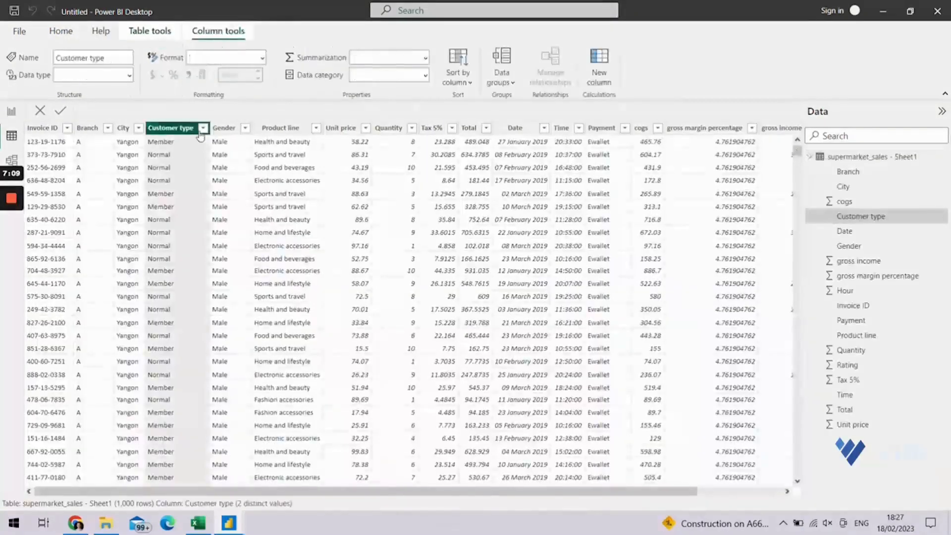
pyautogui.click(202, 130)
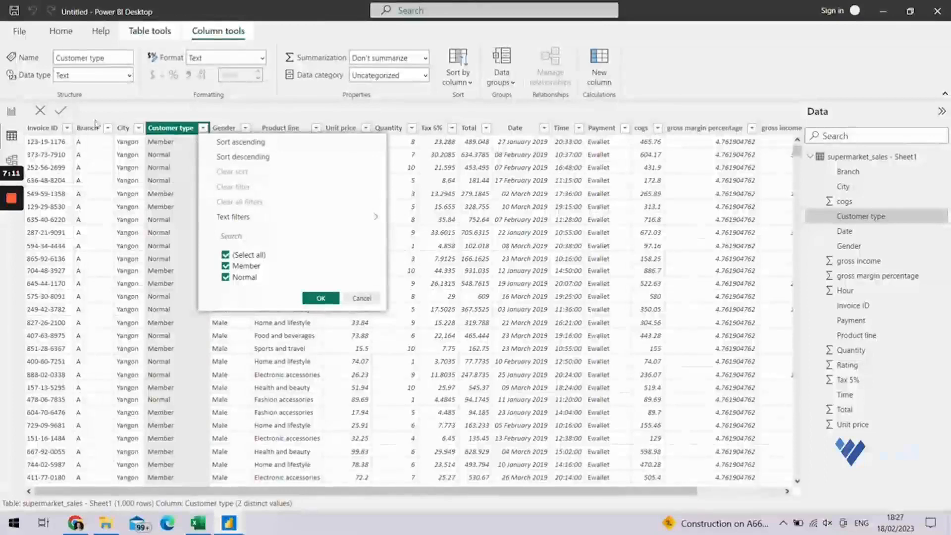
pyautogui.click(12, 112)
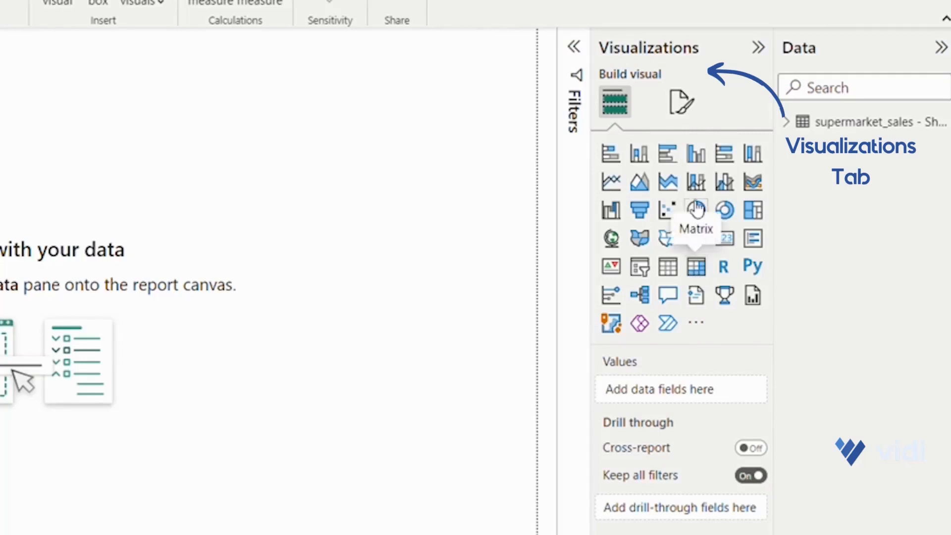
# Expand the supermarket_sales field list and set the report page's wallpaper to background image.jpg from Downloads
pyautogui.click(786, 124)
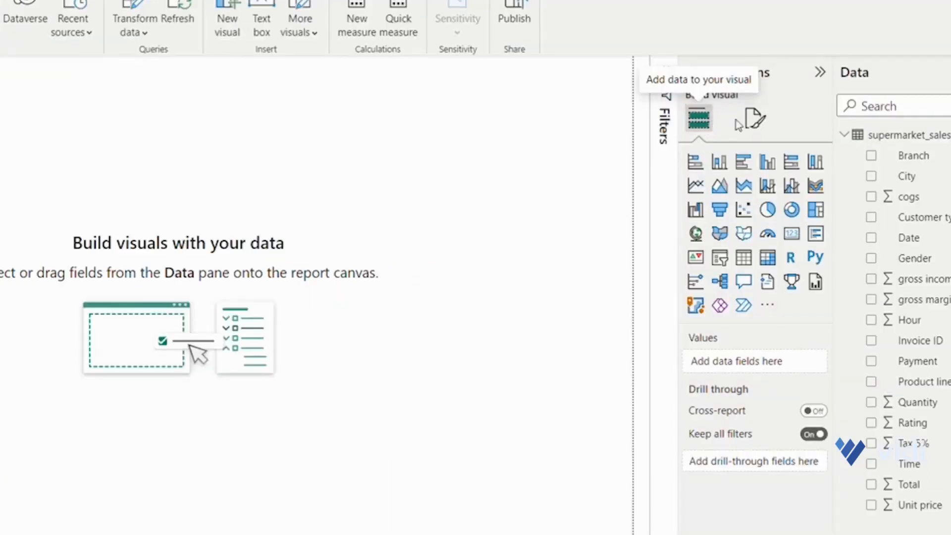
pyautogui.click(752, 121)
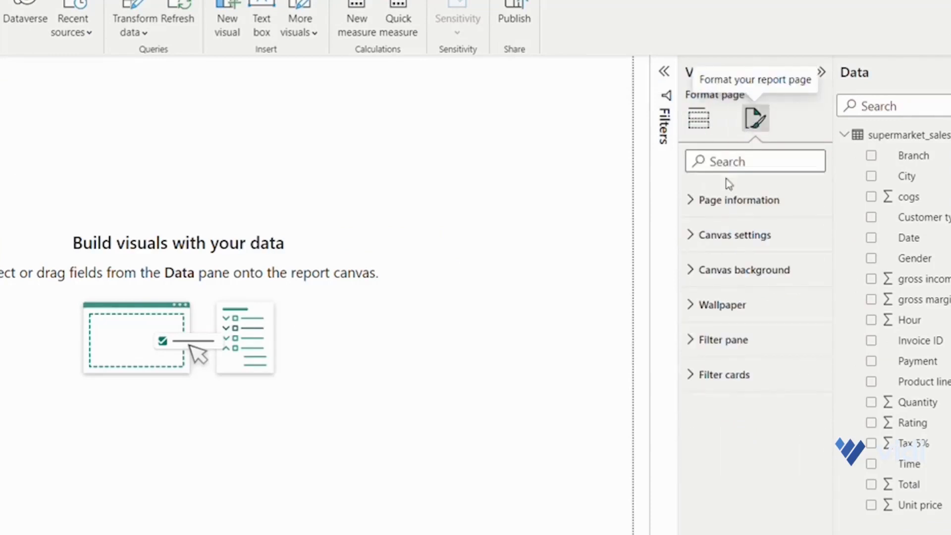
pyautogui.click(723, 304)
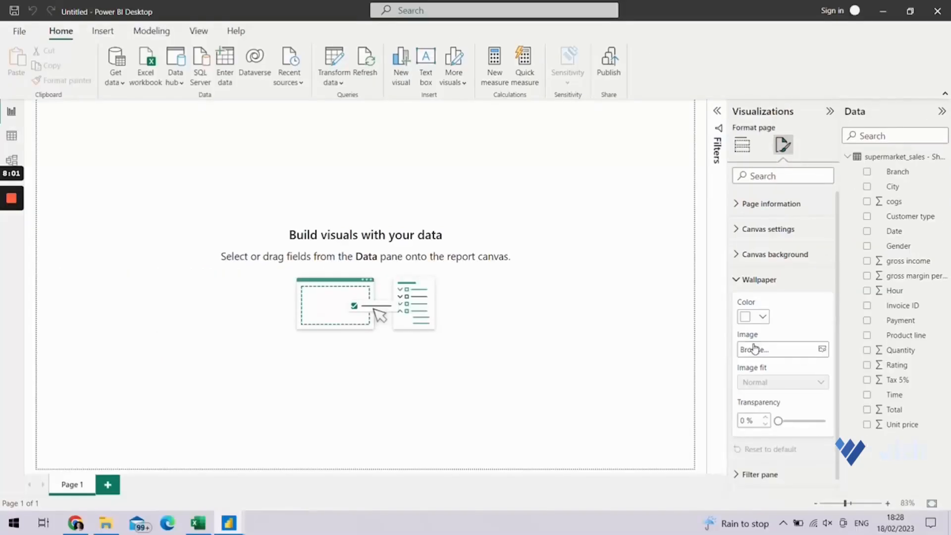
pyautogui.click(755, 348)
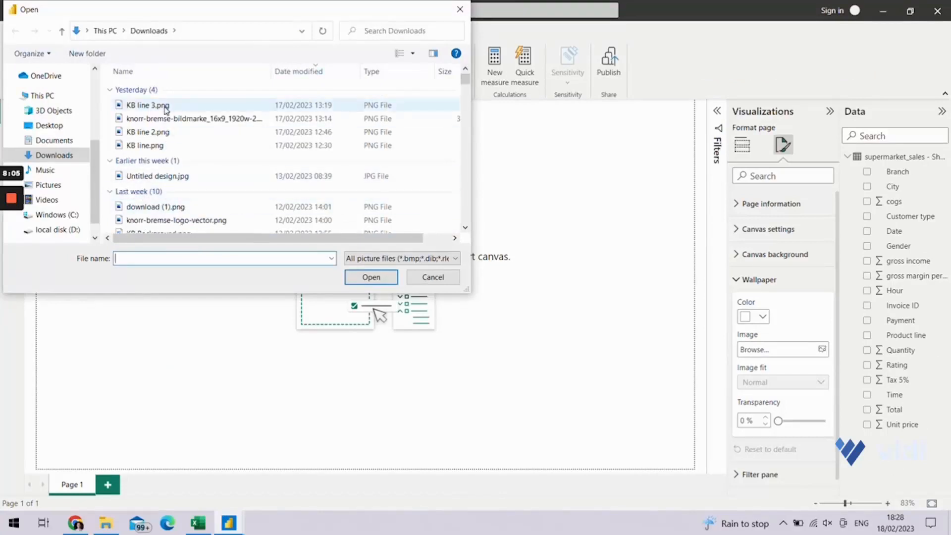
pyautogui.scroll(-2, 168, 193)
pyautogui.scroll(-1, 171, 199)
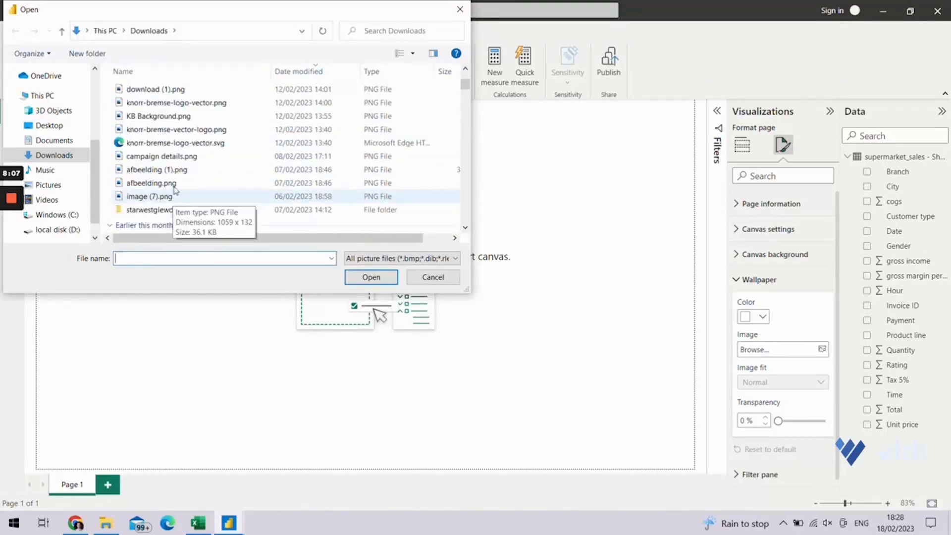
pyautogui.scroll(-2, 168, 160)
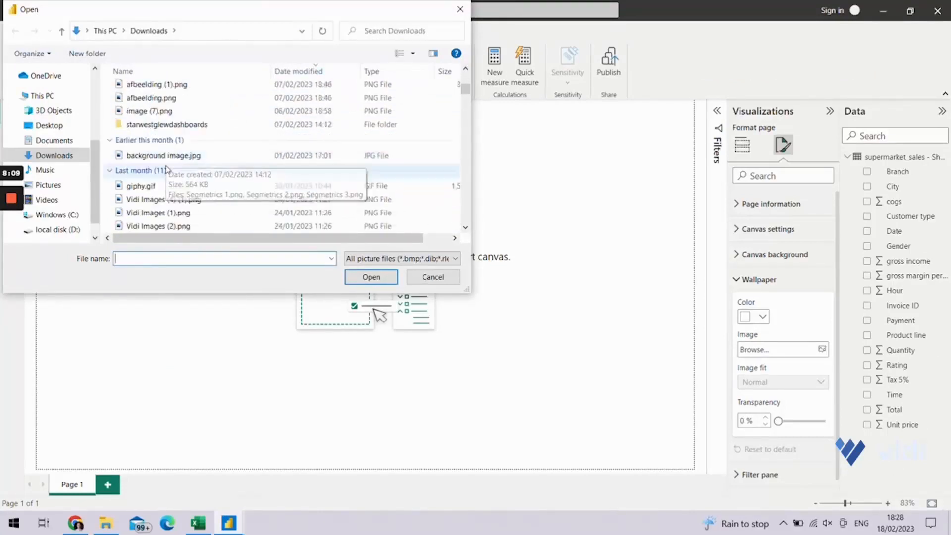
pyautogui.doubleClick(166, 155)
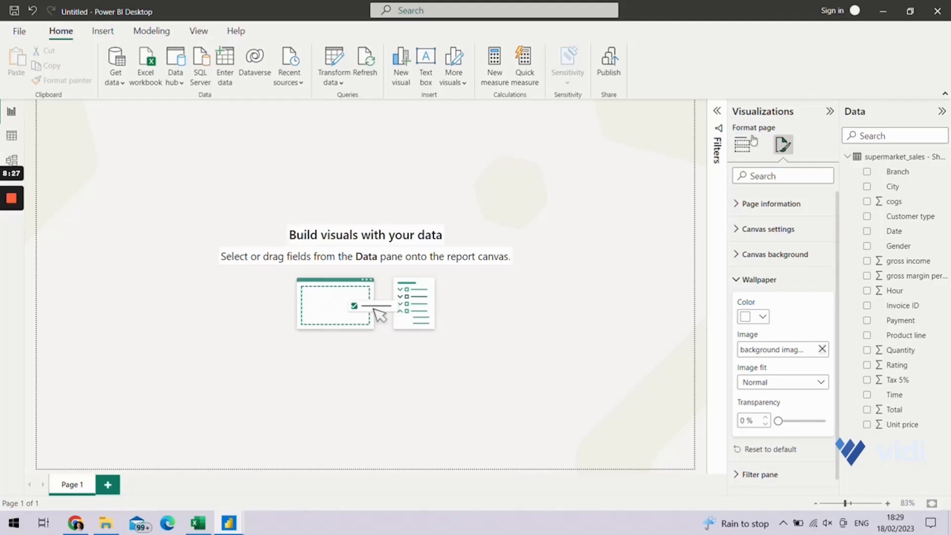
# Create a table visual with the Date and Total fields, and rename the Total field to Revenue
pyautogui.click(866, 231)
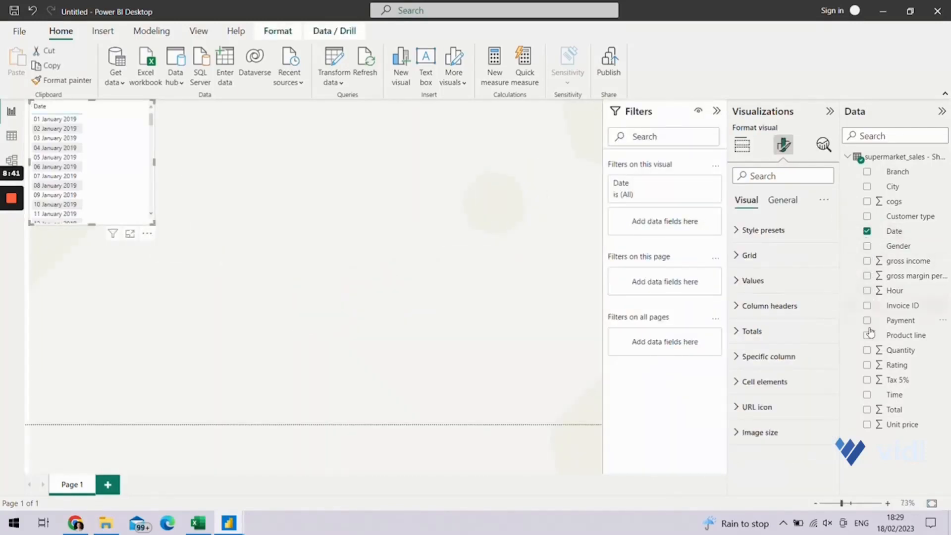
pyautogui.click(867, 410)
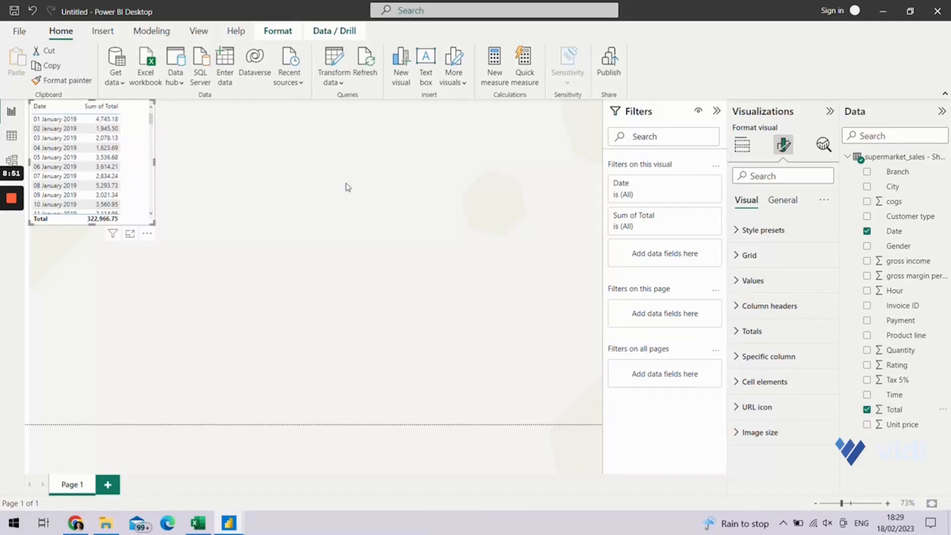
pyautogui.doubleClick(902, 411)
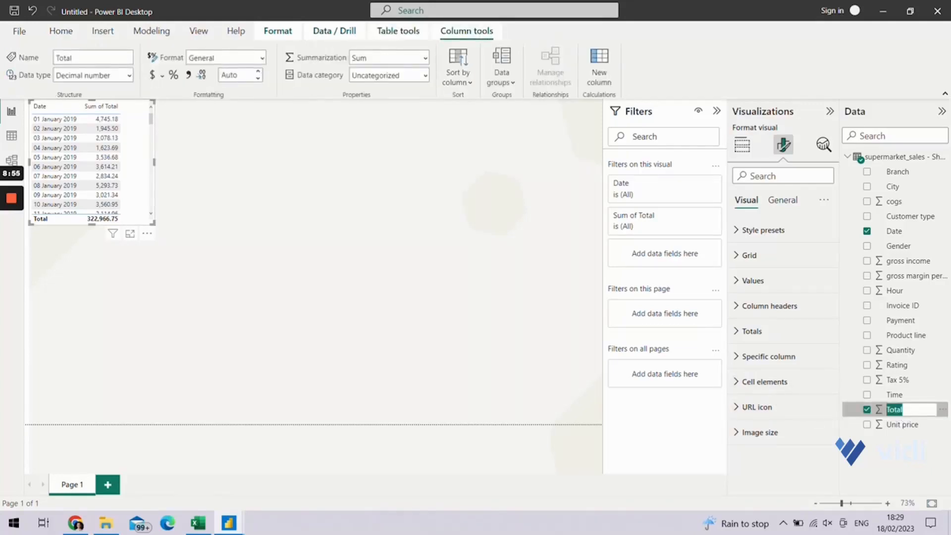
pyautogui.write('Revenue')
pyautogui.press('Return')
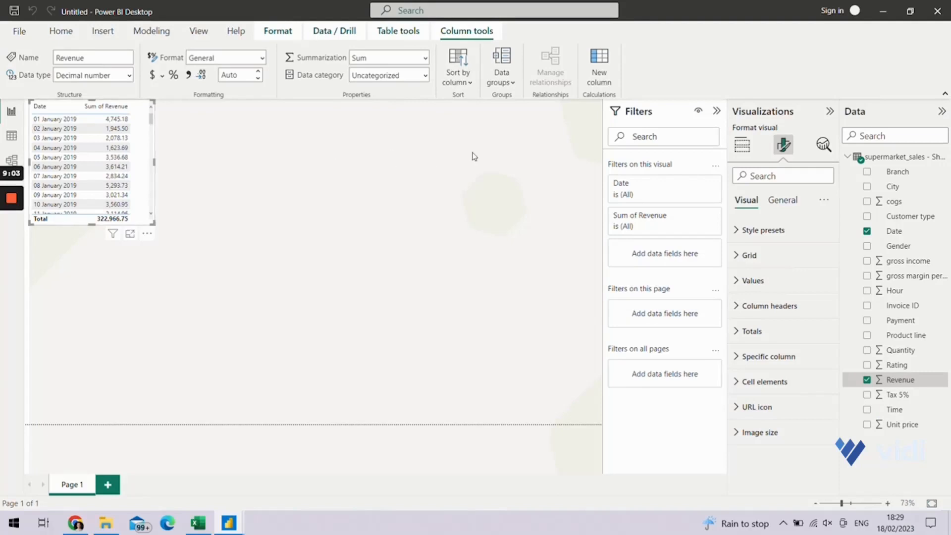
pyautogui.click(743, 145)
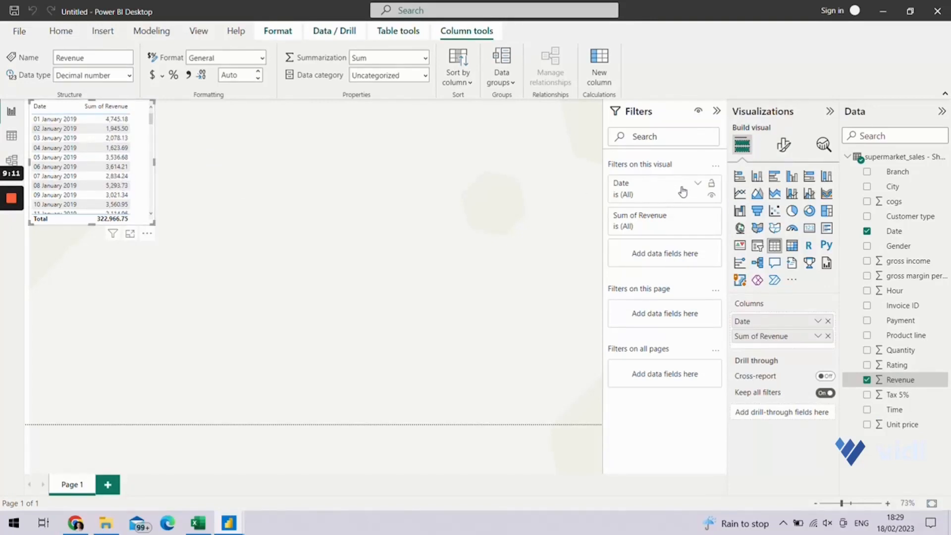
# Convert the Date and Revenue table into a line chart, widen it, and position it near the page's upper-left corner
pyautogui.click(739, 195)
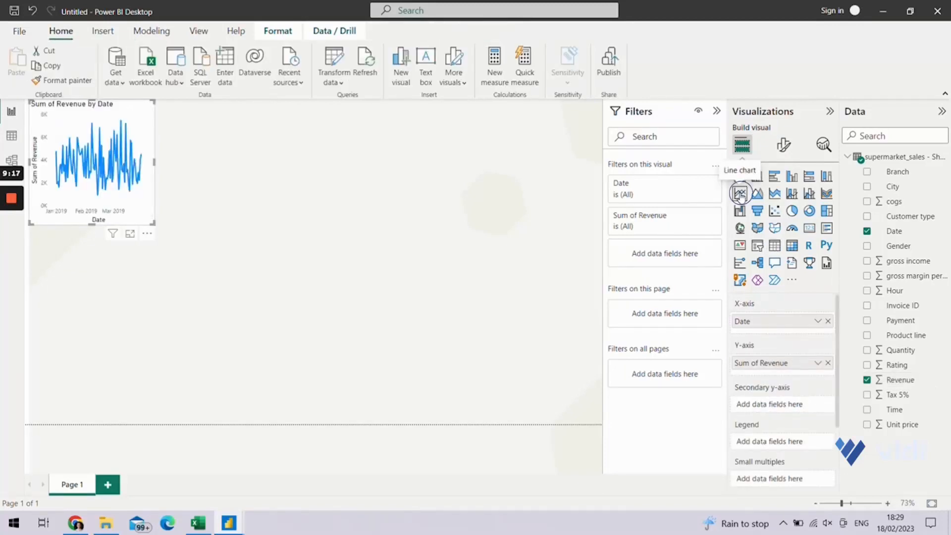
pyautogui.moveTo(151, 223); pyautogui.dragTo(297, 230)
pyautogui.moveTo(214, 146)
pyautogui.mouseDown()
pyautogui.moveTo(242, 197)
pyautogui.moveTo(210, 158)
pyautogui.mouseUp()
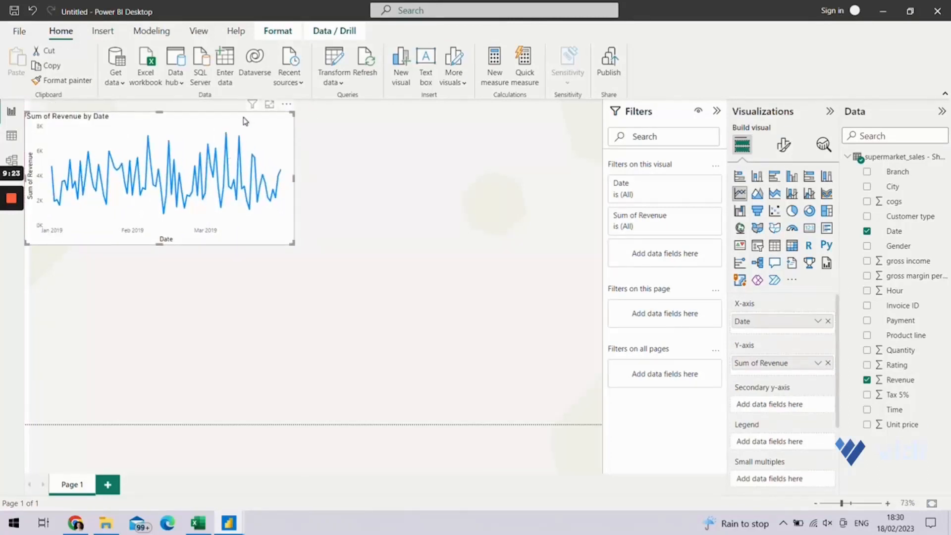
# Apply the City park theme to the report
pyautogui.moveTo(236, 148)
pyautogui.click(209, 34)
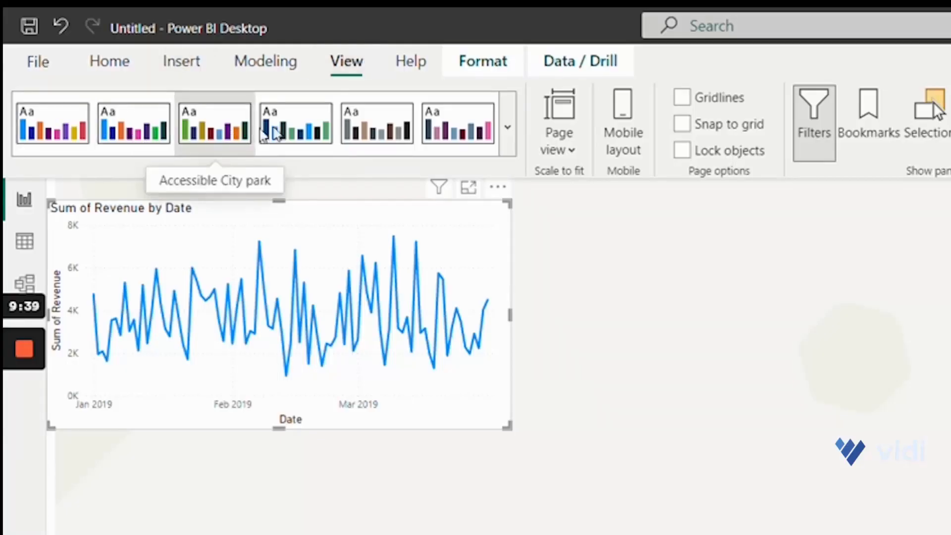
pyautogui.click(508, 129)
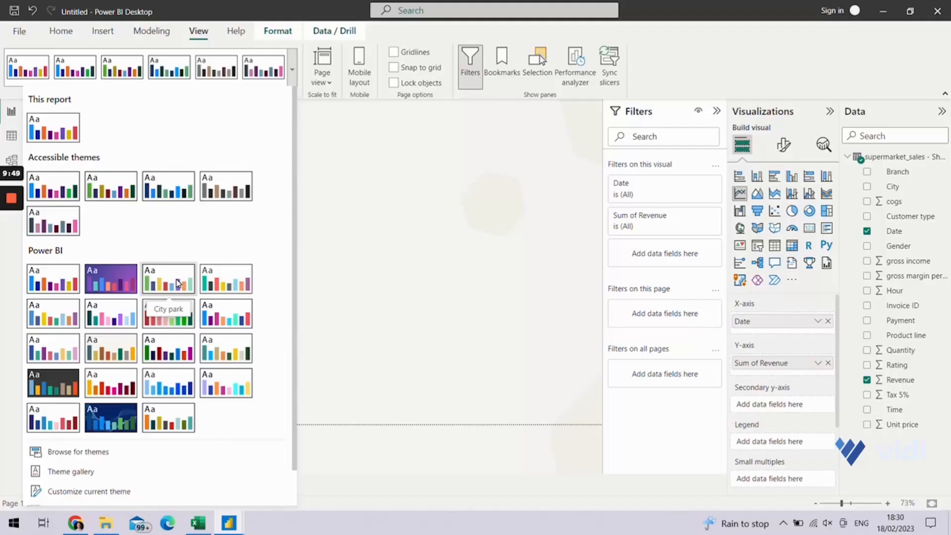
pyautogui.click(311, 495)
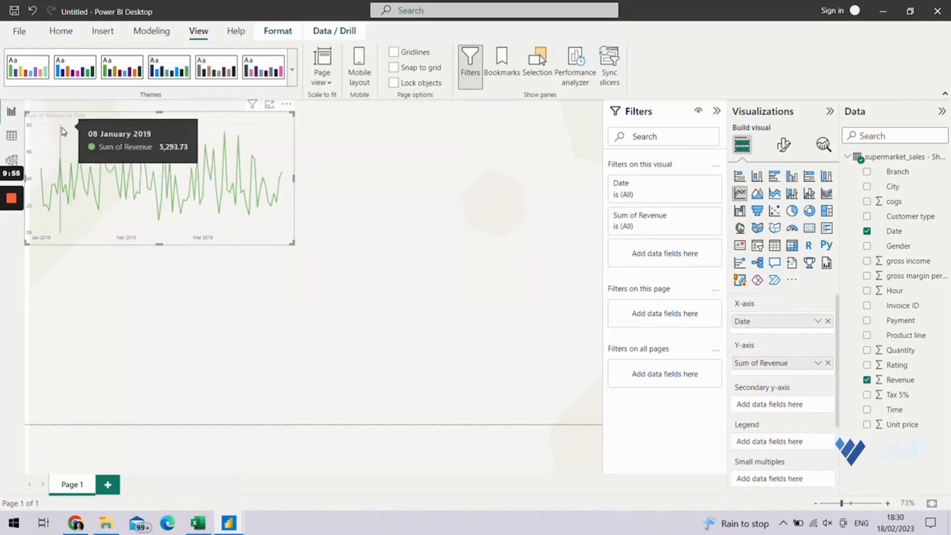
# Shift the revenue line chart slightly inward from the page edges and turn on its trend line
pyautogui.moveTo(67, 128)
pyautogui.mouseDown()
pyautogui.moveTo(78, 129)
pyautogui.moveTo(70, 127)
pyautogui.moveTo(75, 139)
pyautogui.mouseUp()
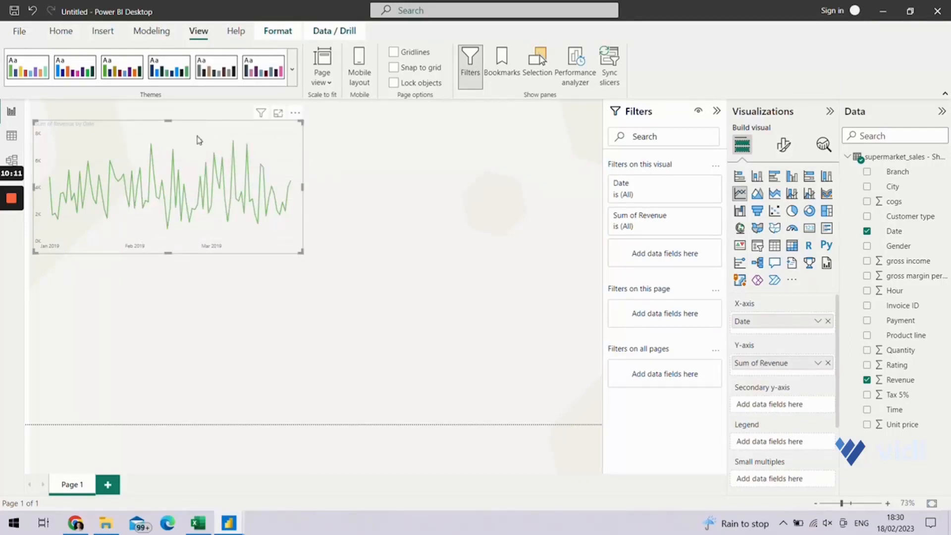
pyautogui.moveTo(198, 132); pyautogui.dragTo(197, 137)
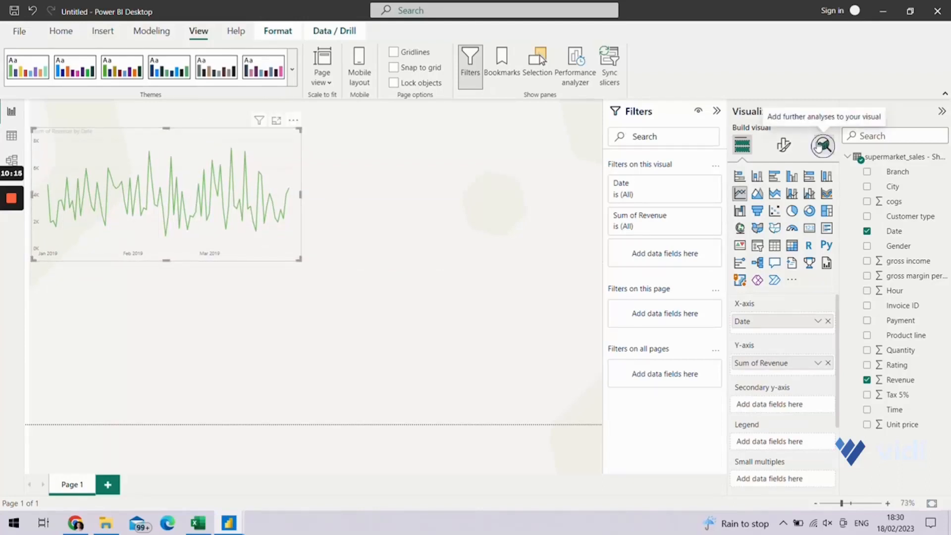
pyautogui.click(818, 145)
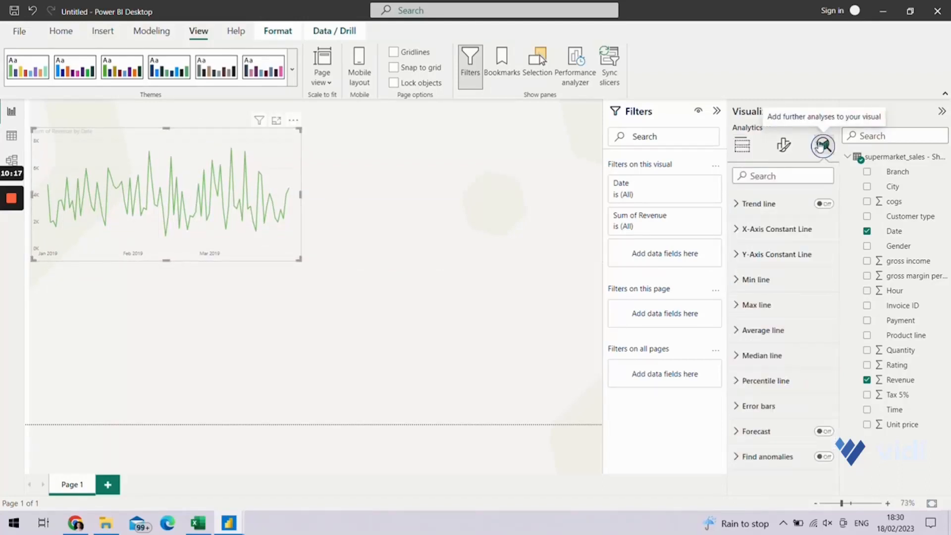
pyautogui.click(822, 204)
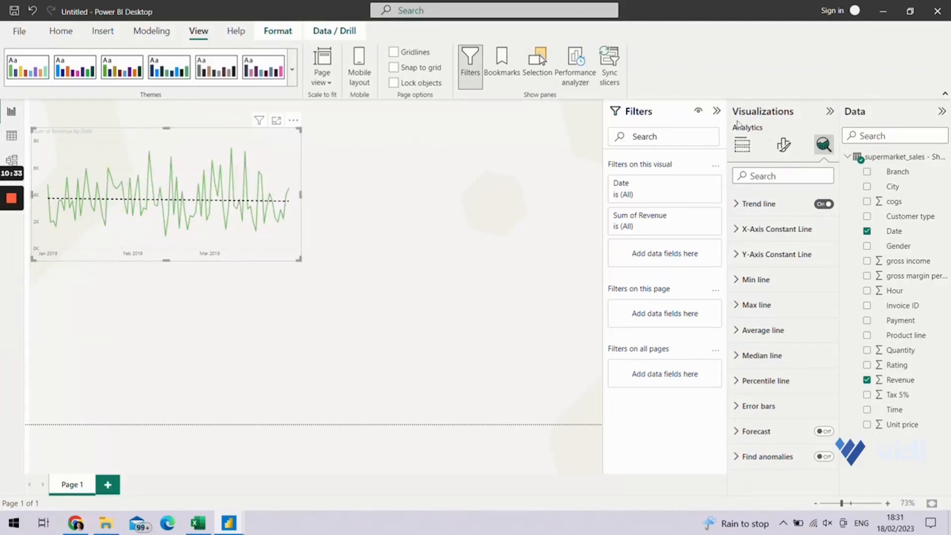
# Turn on the shadow effect for the revenue by date line chart, and deselect the chart
pyautogui.click(782, 145)
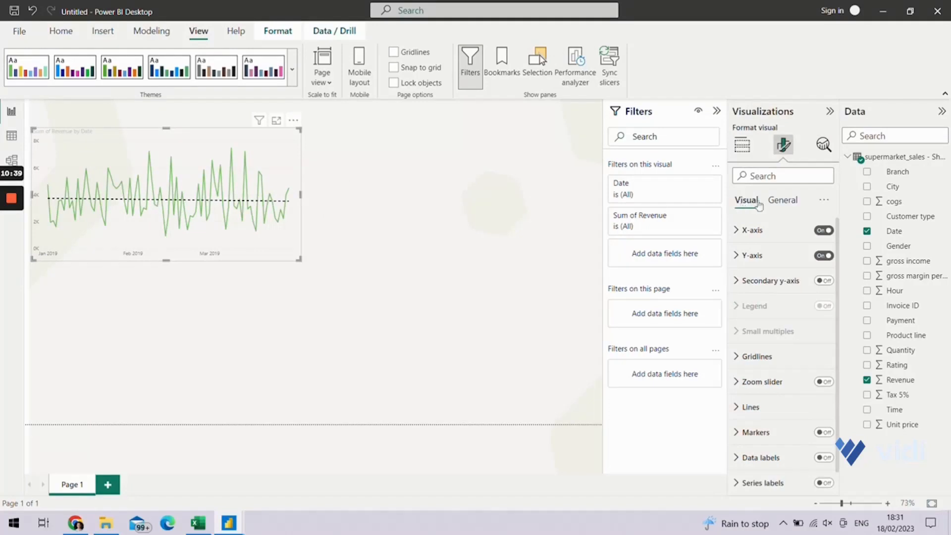
pyautogui.click(791, 203)
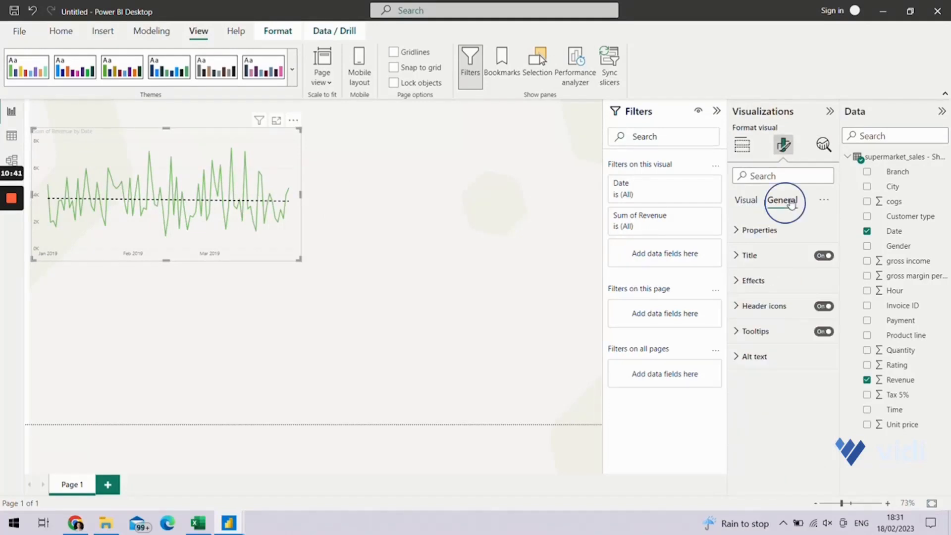
pyautogui.click(746, 281)
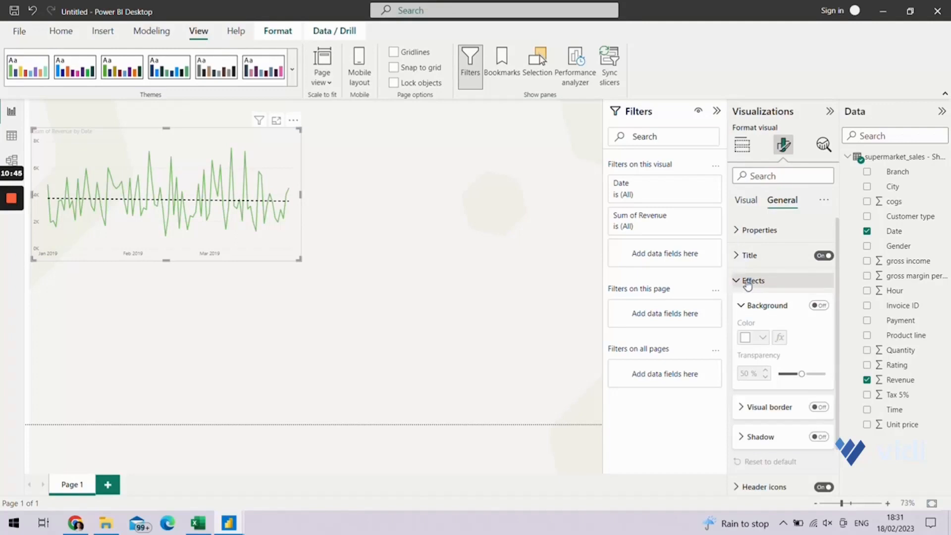
pyautogui.scroll(-1, 748, 285)
pyautogui.click(818, 382)
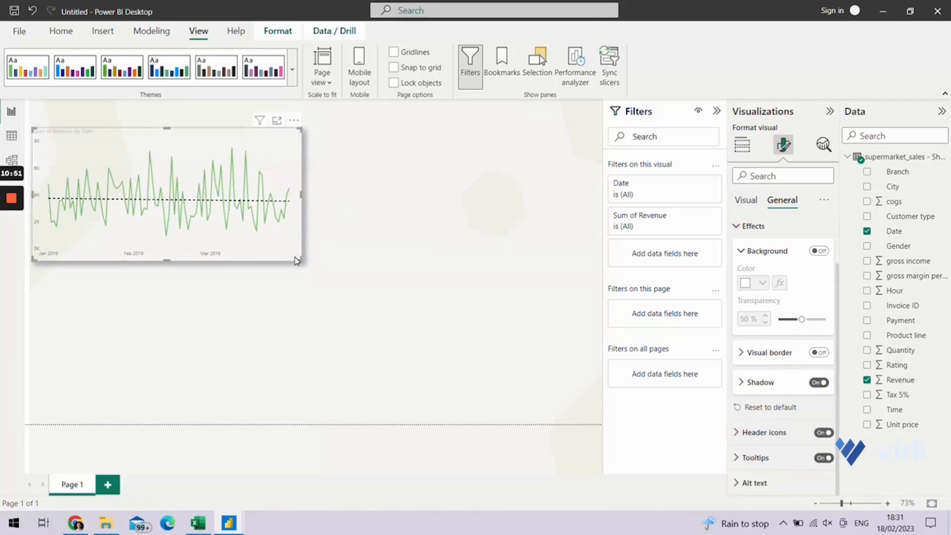
pyautogui.click(340, 241)
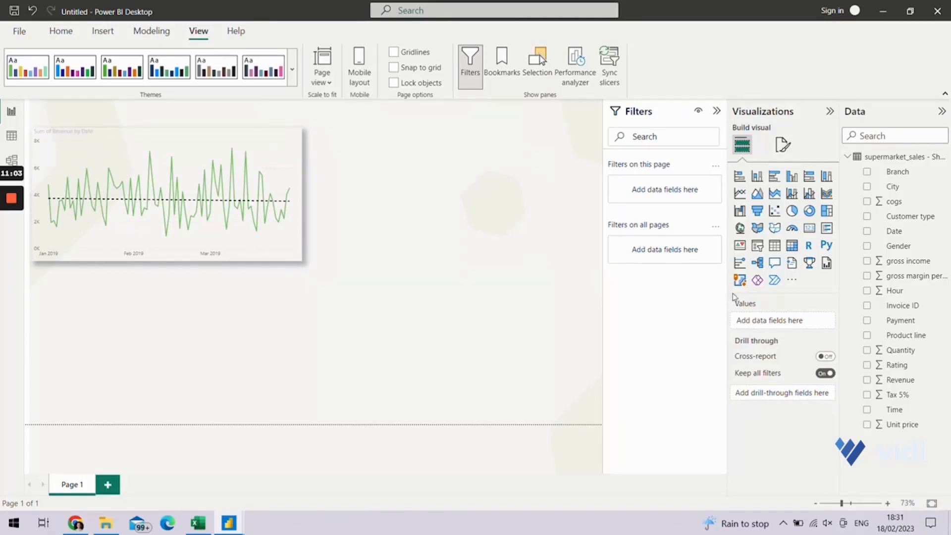
# Create a table beside the line chart with the Hour field set to Don't summarize and the Revenue field
pyautogui.moveTo(894, 290); pyautogui.dragTo(436, 187)
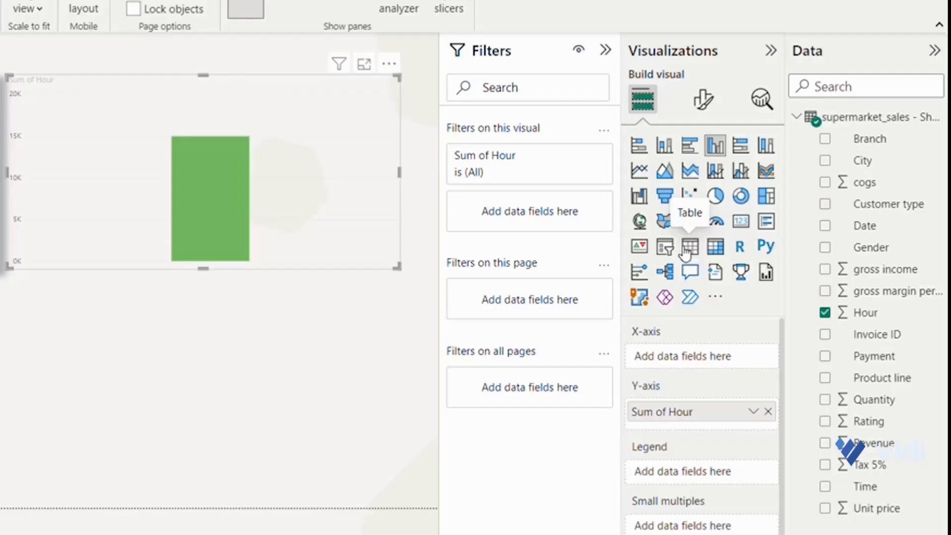
pyautogui.click(772, 246)
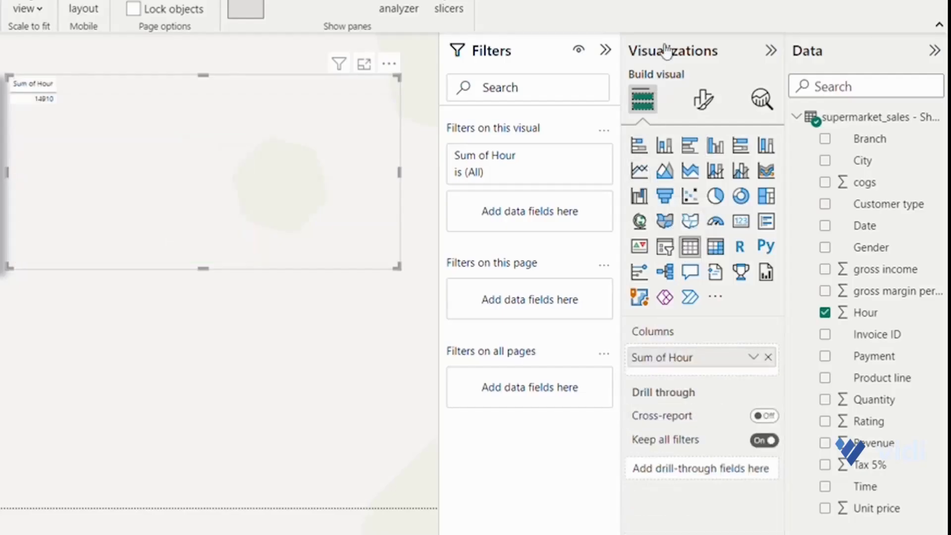
pyautogui.click(691, 247)
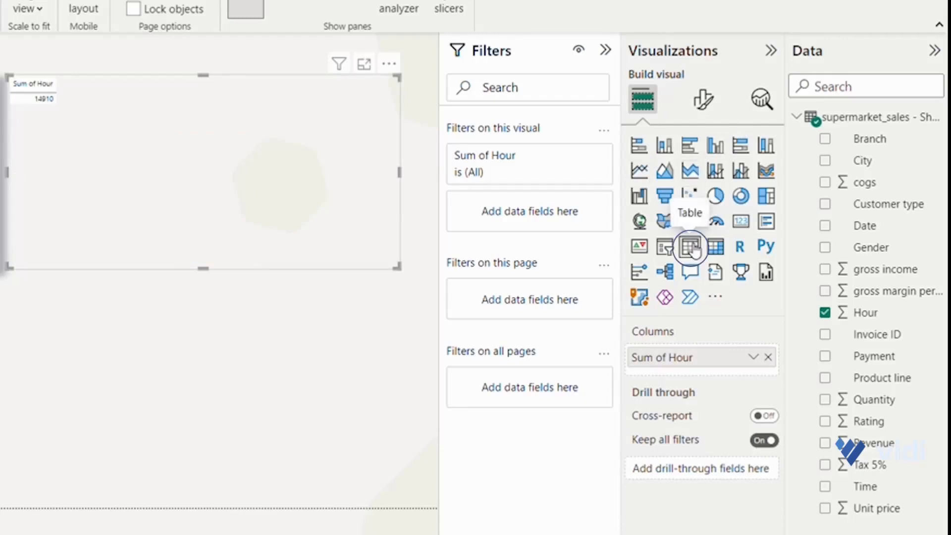
pyautogui.click(753, 358)
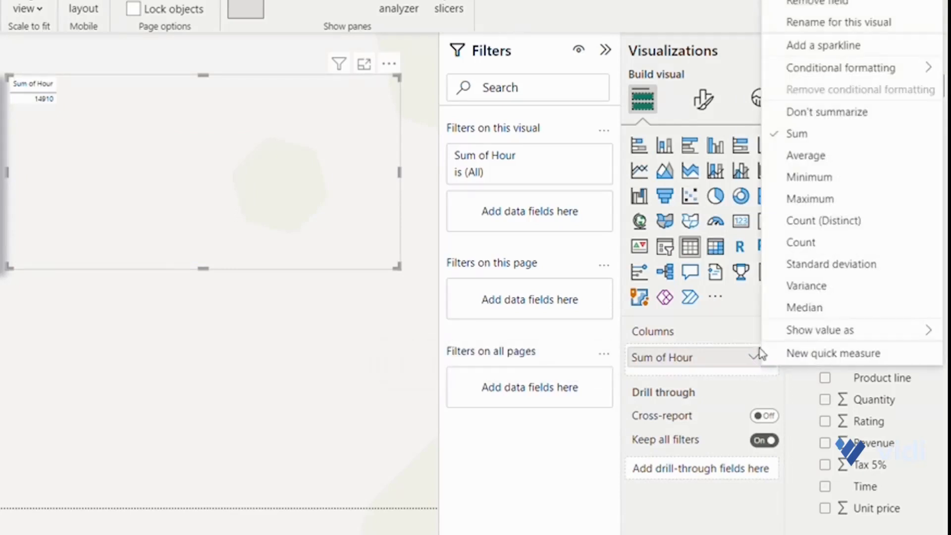
pyautogui.click(807, 115)
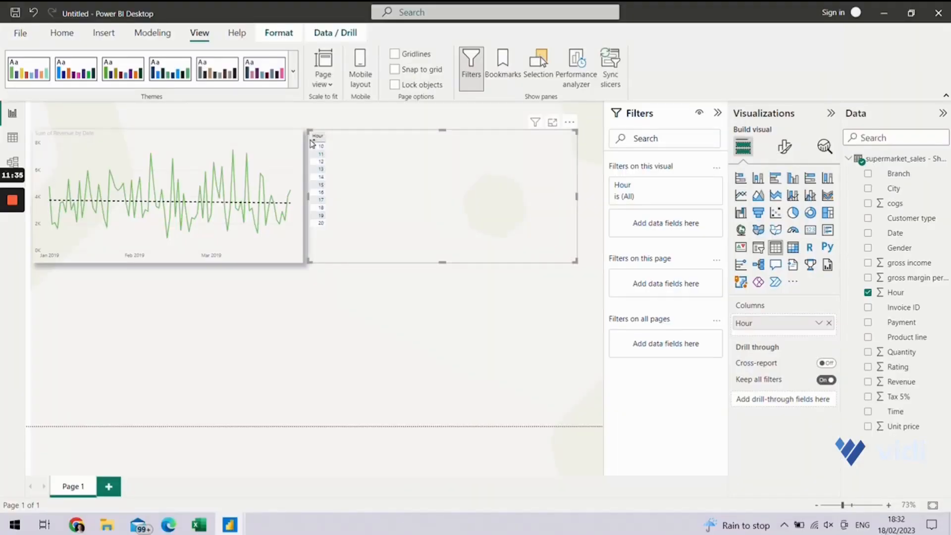
pyautogui.click(867, 383)
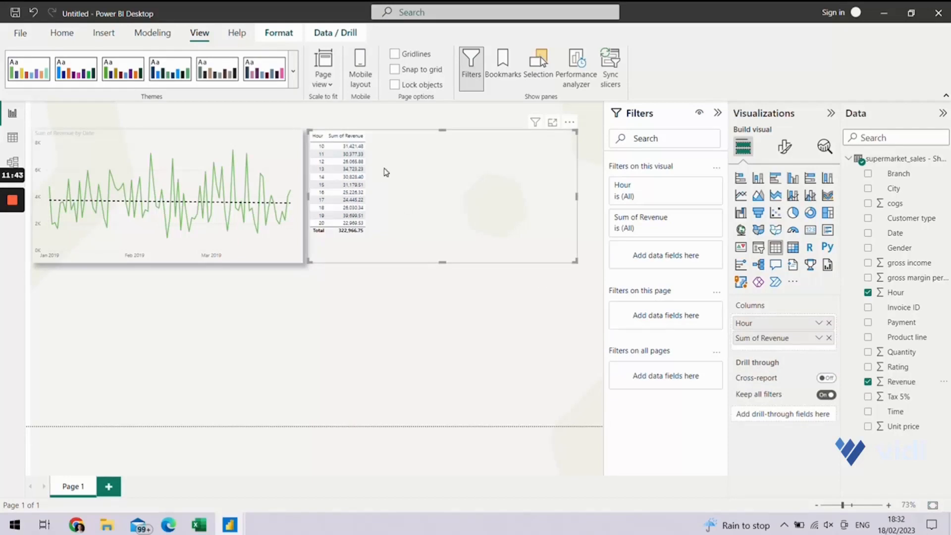
# Convert the Hour and Revenue table into a clustered column chart and add an average line to it
pyautogui.click(795, 178)
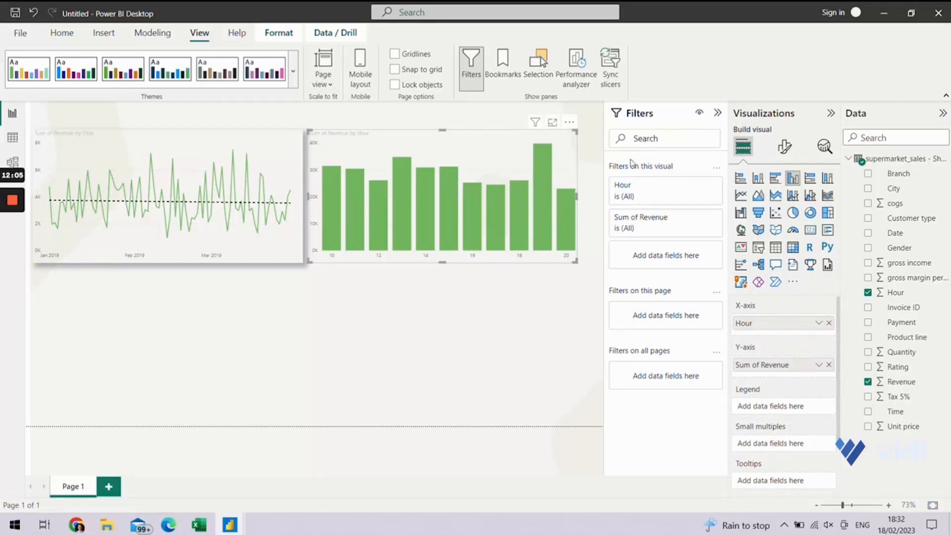
pyautogui.click(820, 148)
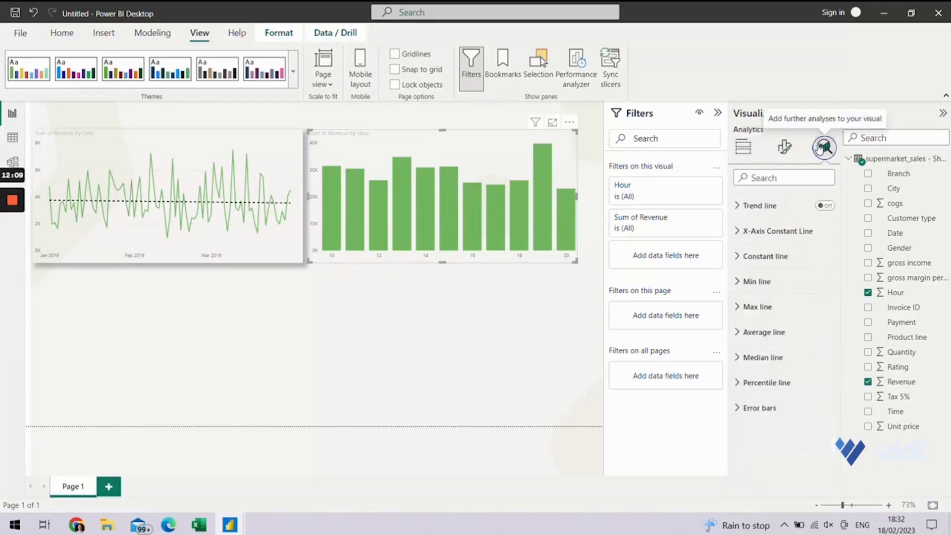
pyautogui.click(758, 334)
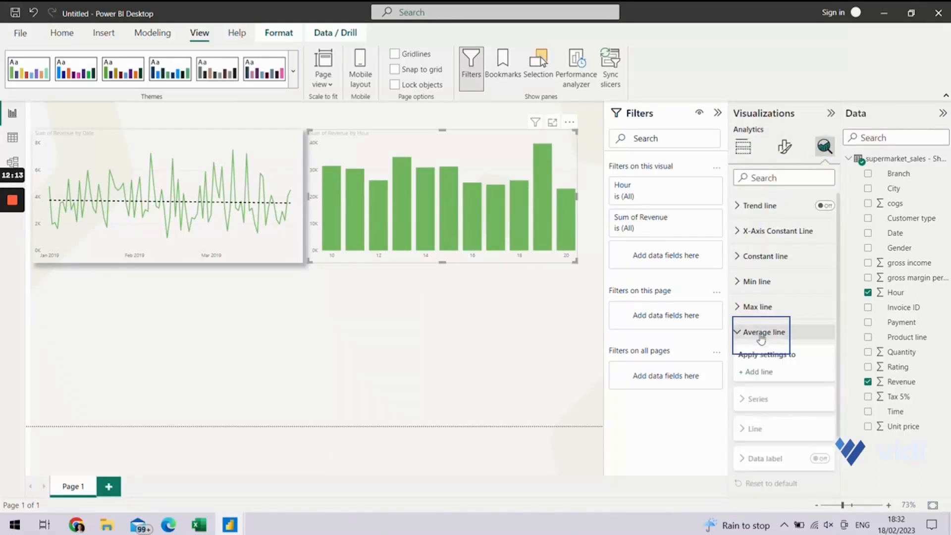
pyautogui.click(759, 372)
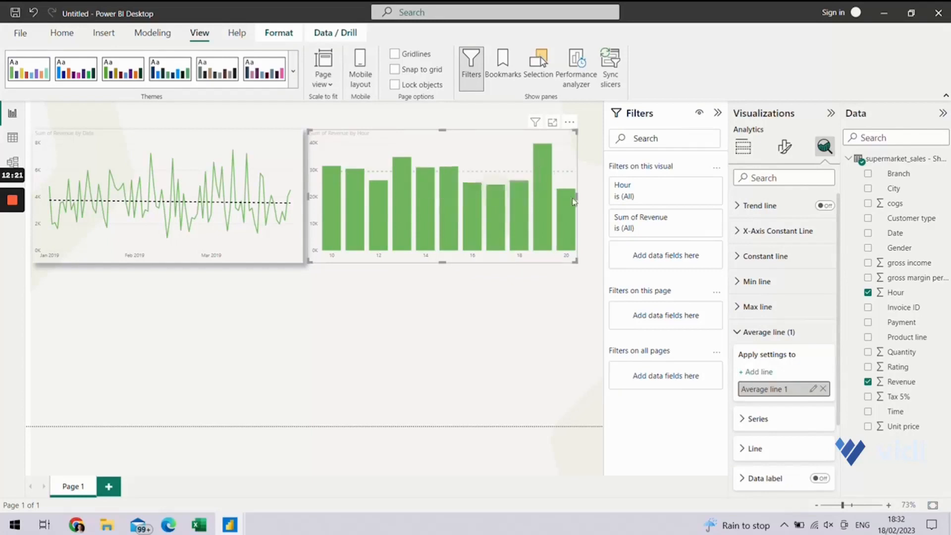
# Turn on the shadow effect for the revenue by hour column chart, and widen it to near the page's right edge
pyautogui.click(783, 150)
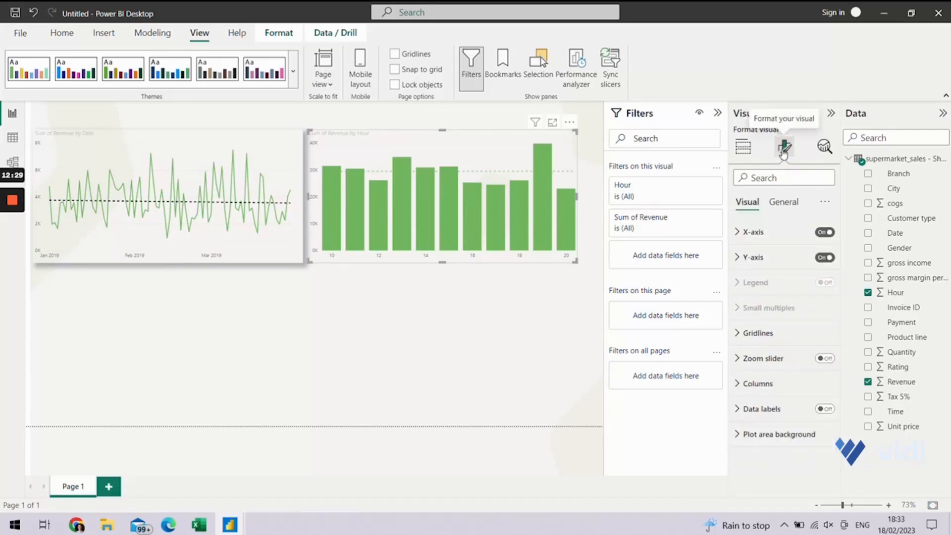
pyautogui.click(779, 203)
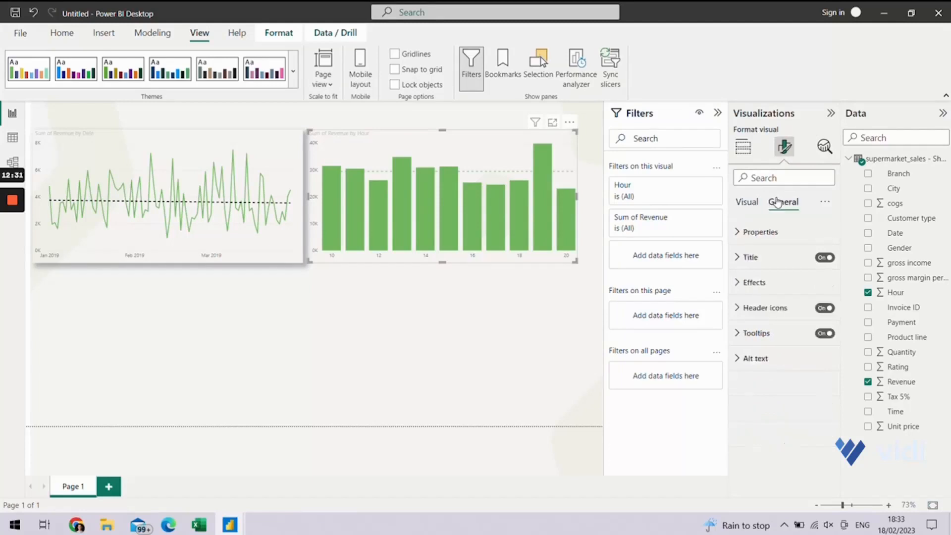
pyautogui.click(752, 282)
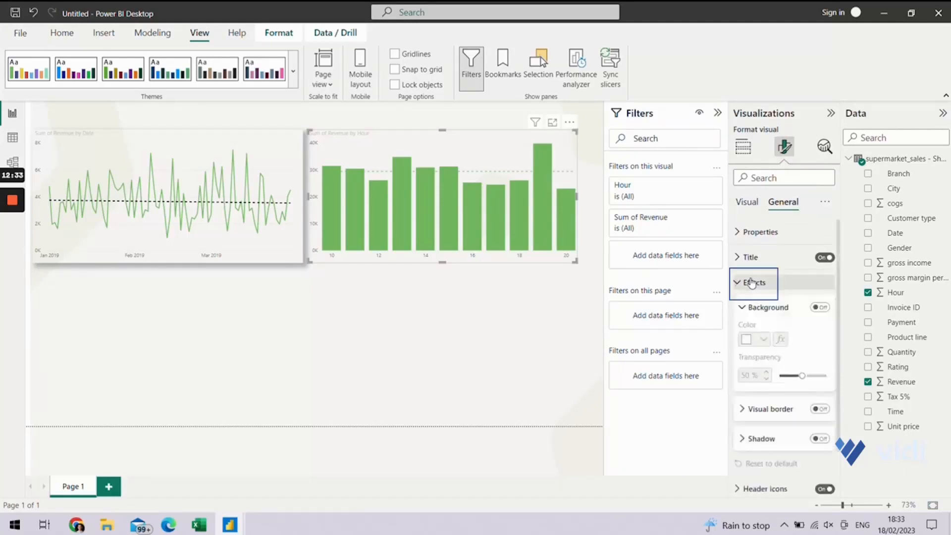
pyautogui.click(820, 438)
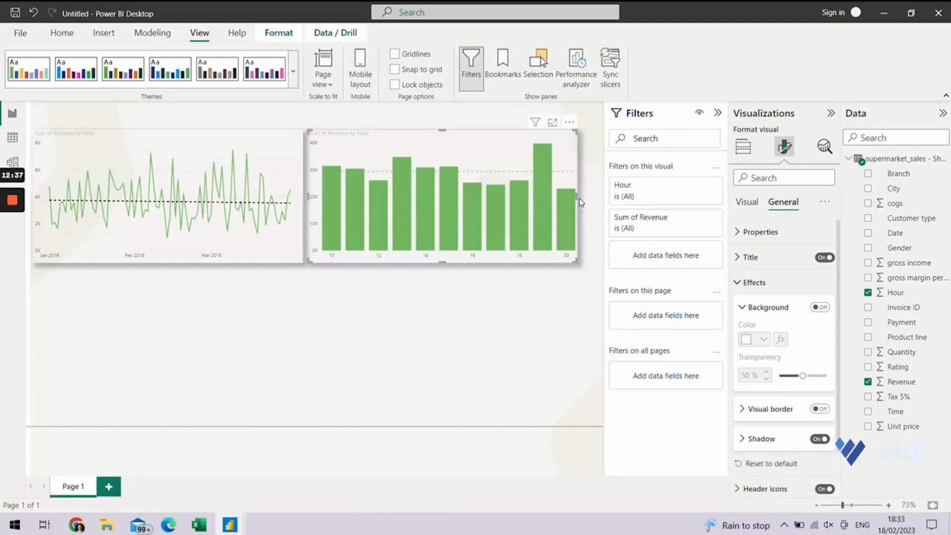
pyautogui.moveTo(574, 195); pyautogui.dragTo(595, 195)
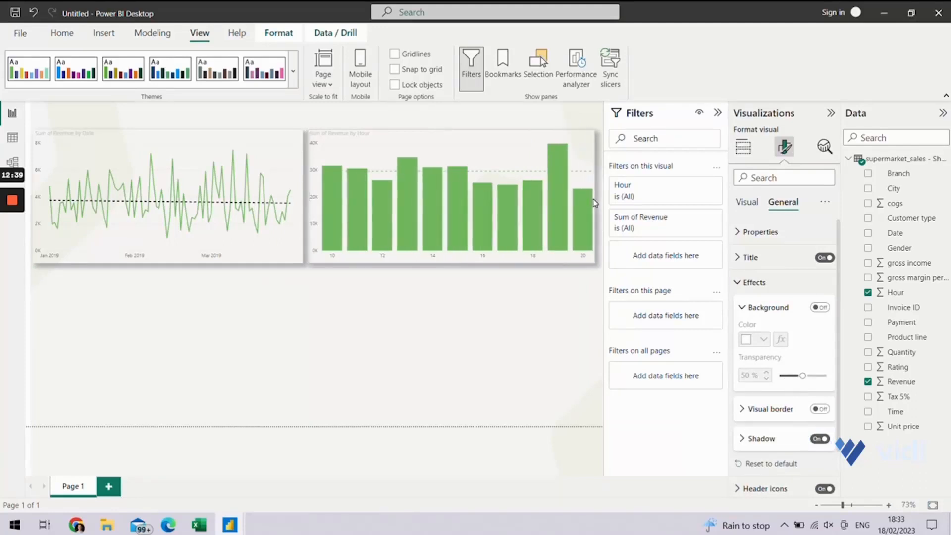
pyautogui.click(384, 295)
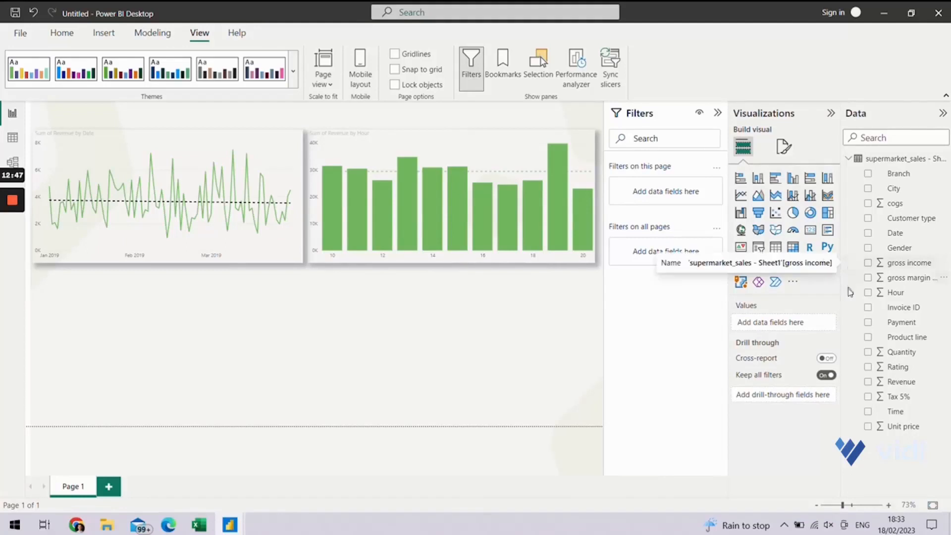
# Create a table with Product line, Revenue, Quantity and gross income, and place it below the column chart
pyautogui.click(867, 339)
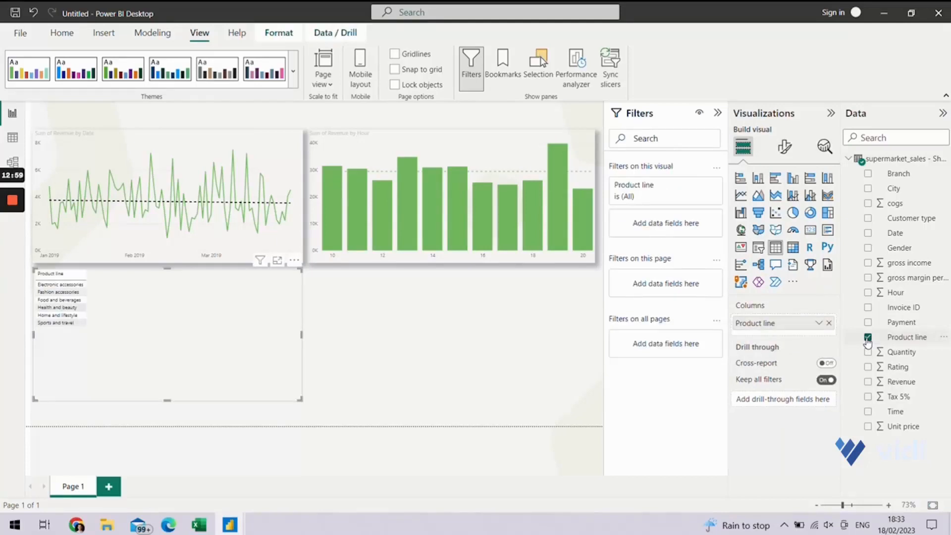
pyautogui.click(868, 381)
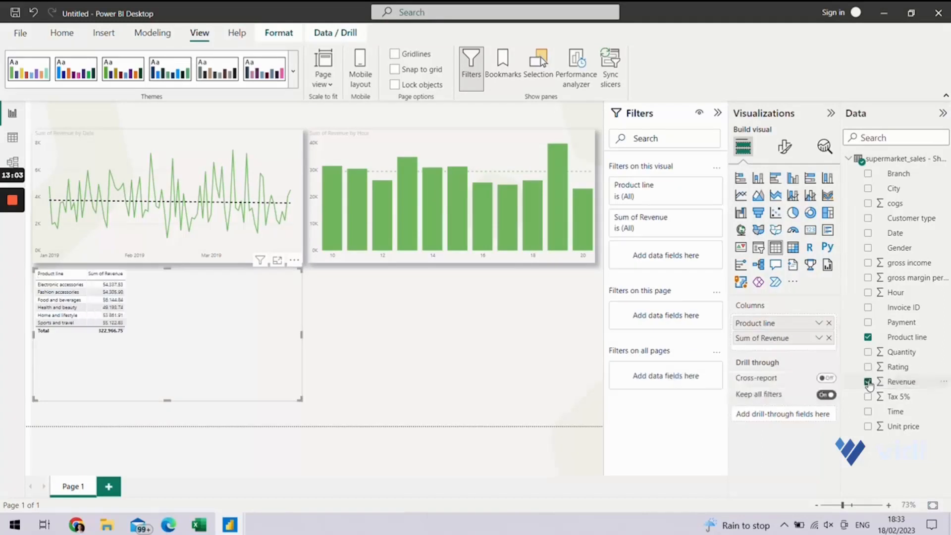
pyautogui.click(868, 352)
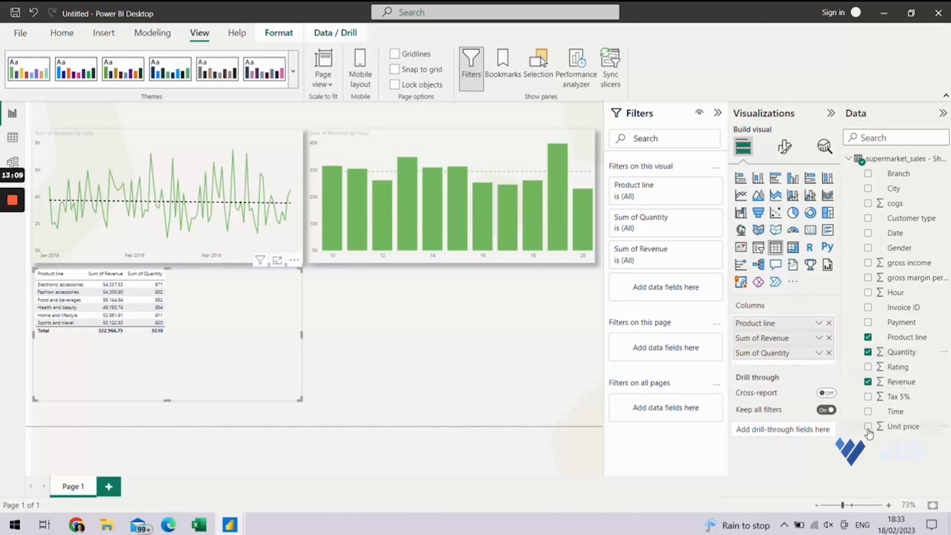
pyautogui.click(868, 262)
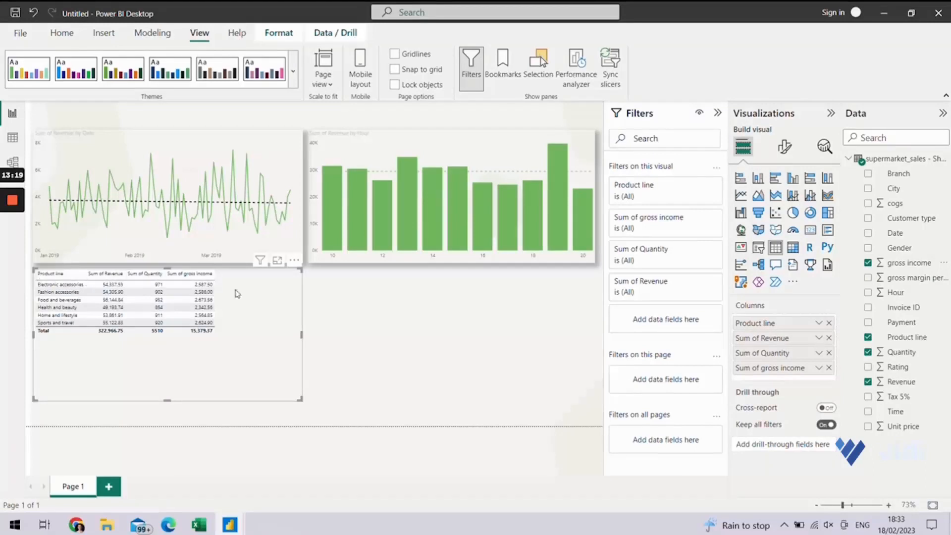
pyautogui.moveTo(242, 306); pyautogui.dragTo(519, 310)
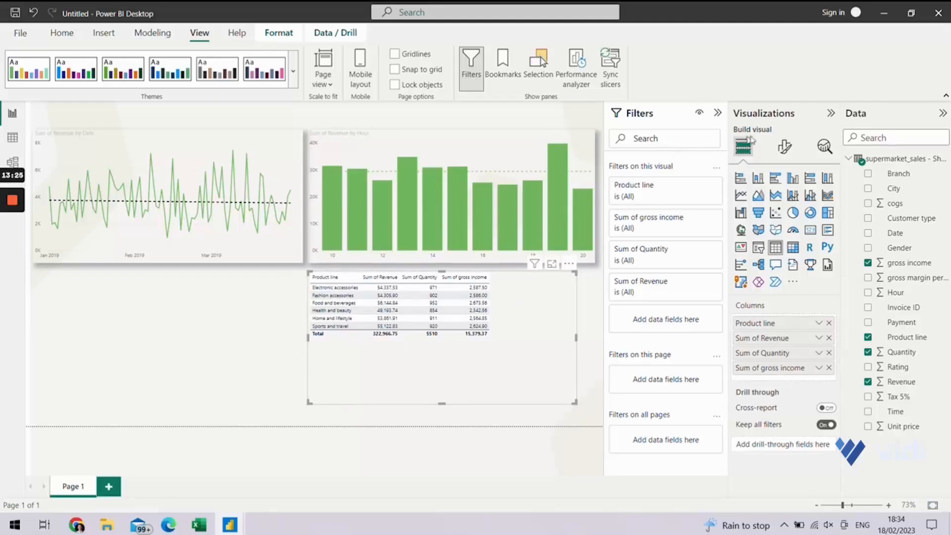
# Set the style preset of the product line table to None
pyautogui.click(782, 146)
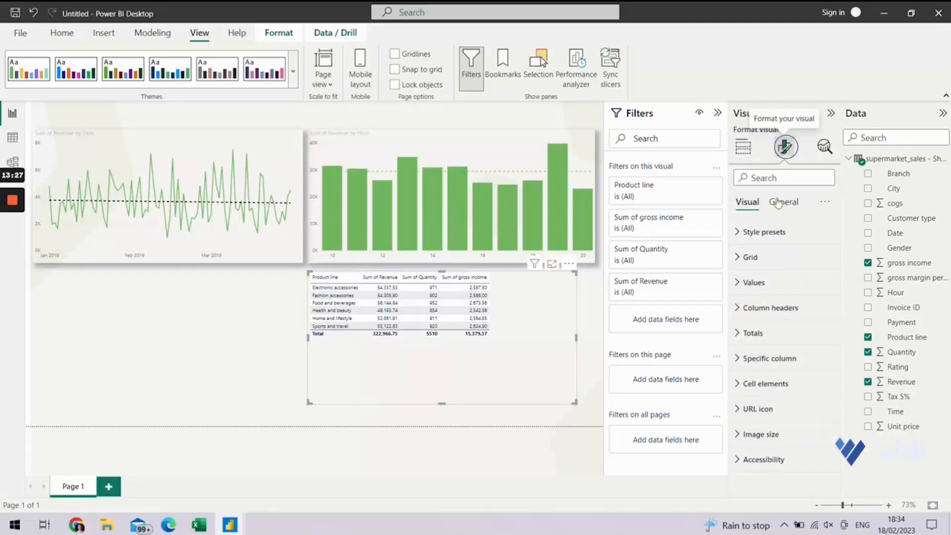
pyautogui.click(767, 242)
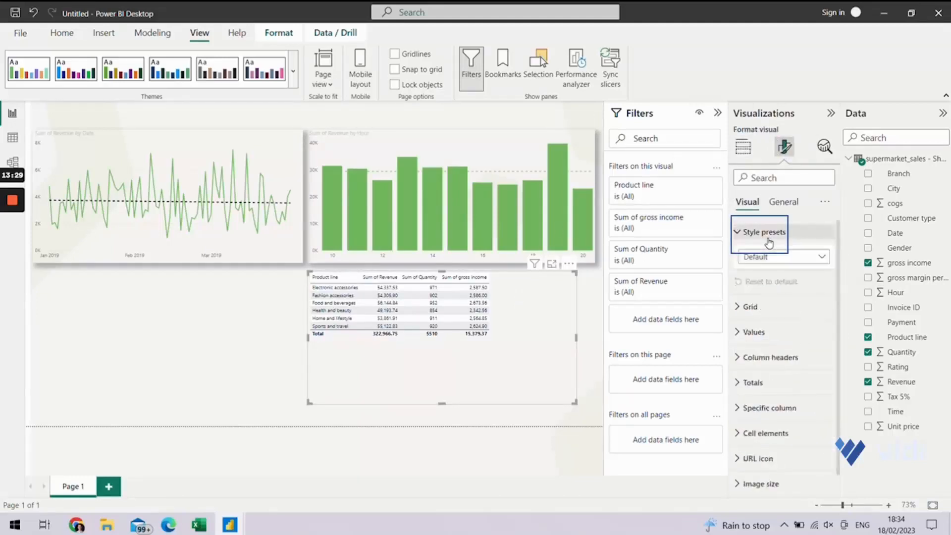
pyautogui.click(769, 256)
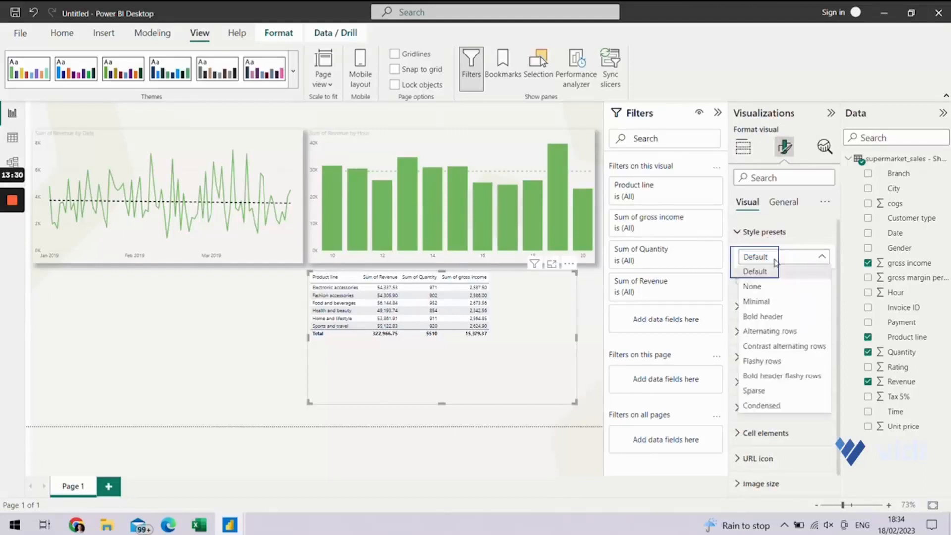
pyautogui.click(772, 287)
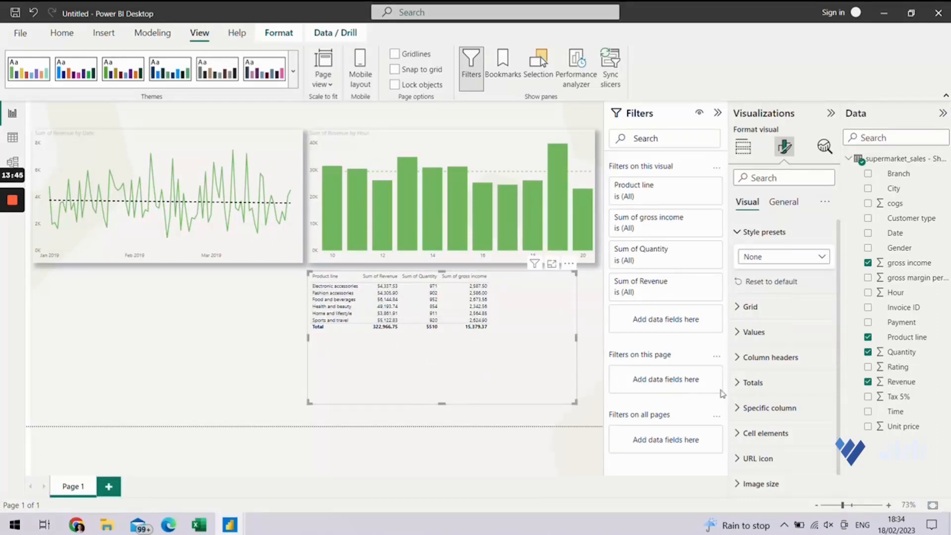
# Format the values of the Sum of Revenue column in the product line table with 0 decimal places
pyautogui.click(744, 408)
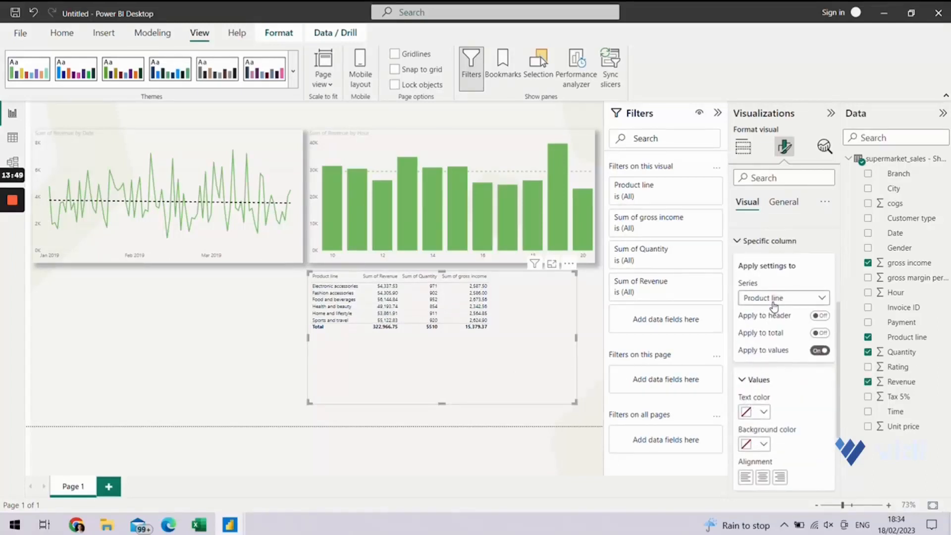
pyautogui.click(774, 303)
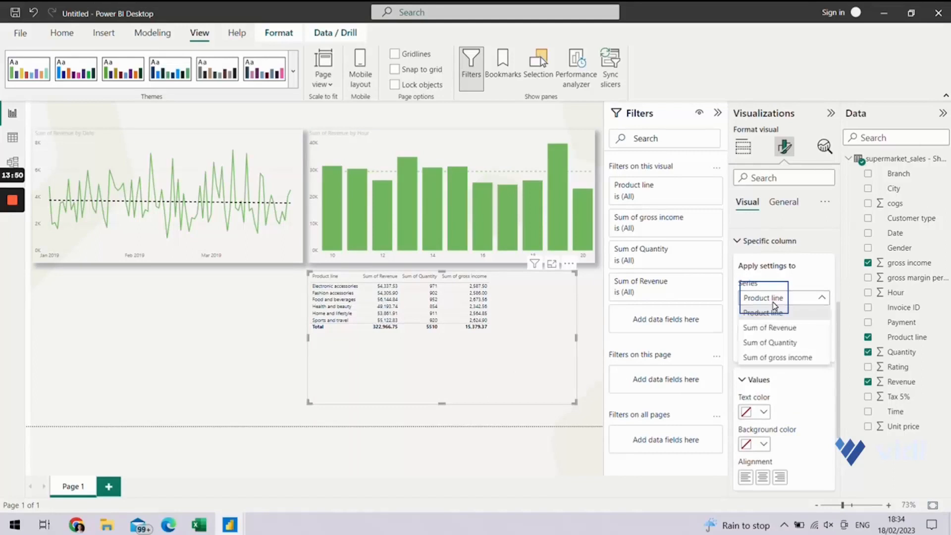
pyautogui.click(780, 328)
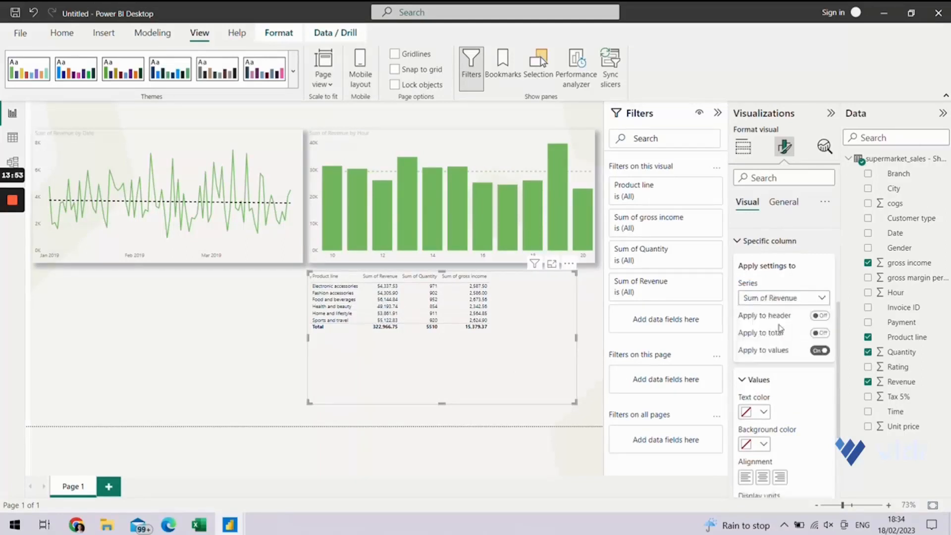
pyautogui.scroll(-3, 780, 329)
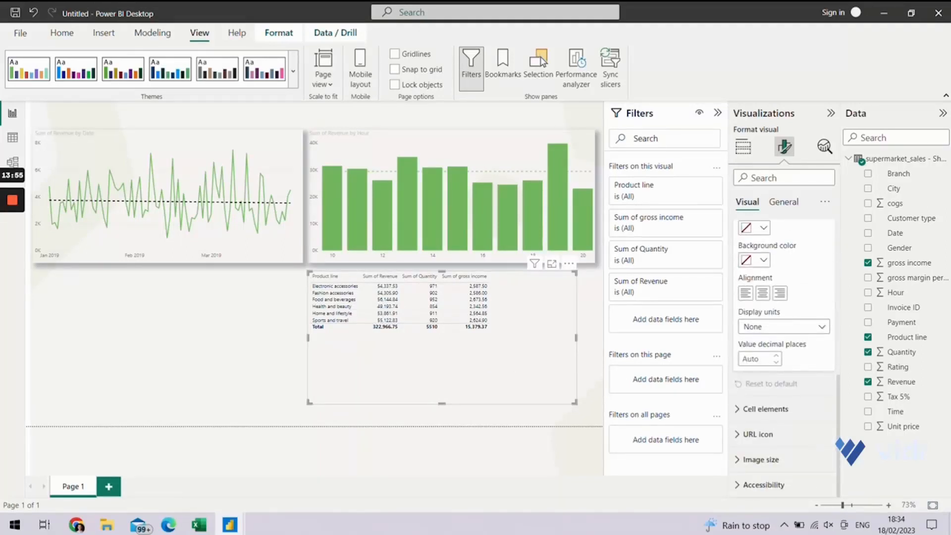
pyautogui.click(753, 358)
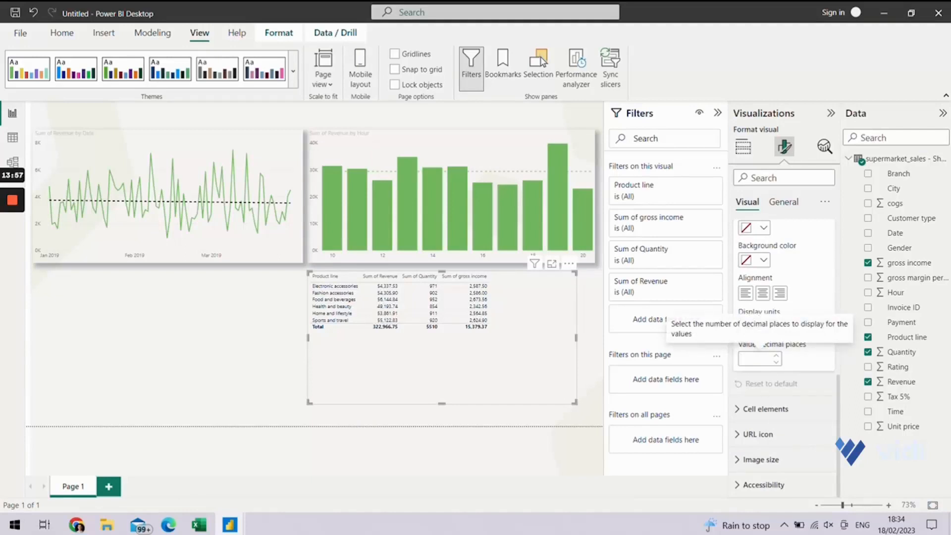
pyautogui.write('0')
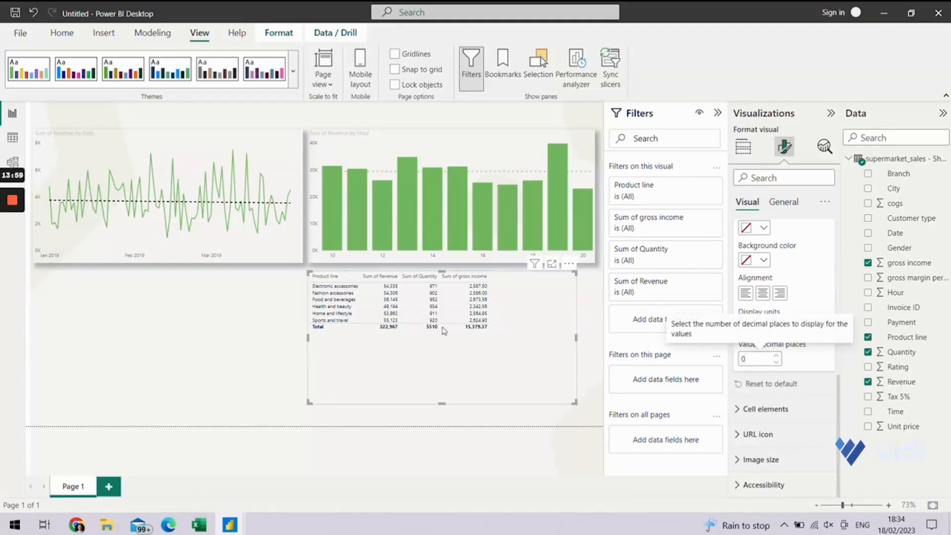
# Format the Sum of gross income values with 0 decimal places and shift the table to align with the column chart's right edge
pyautogui.scroll(3, 763, 307)
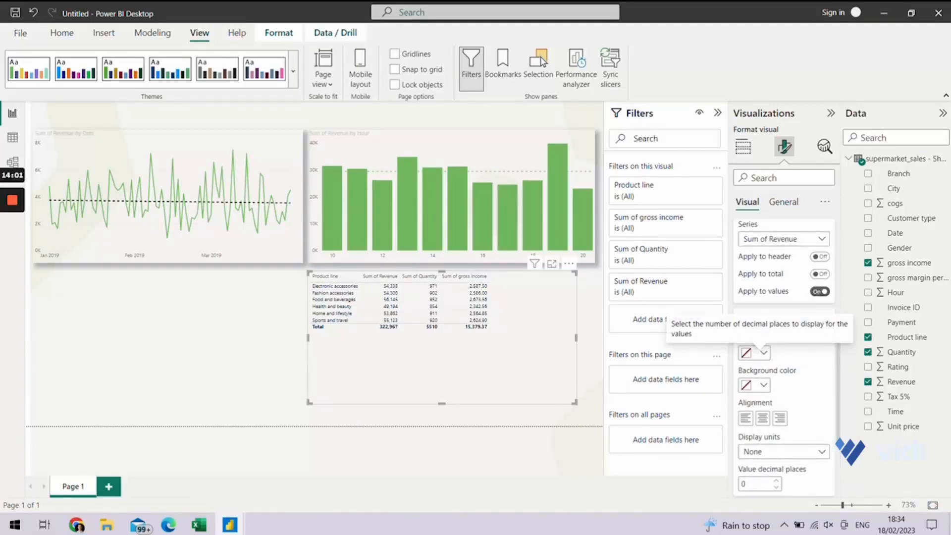
pyautogui.click(784, 239)
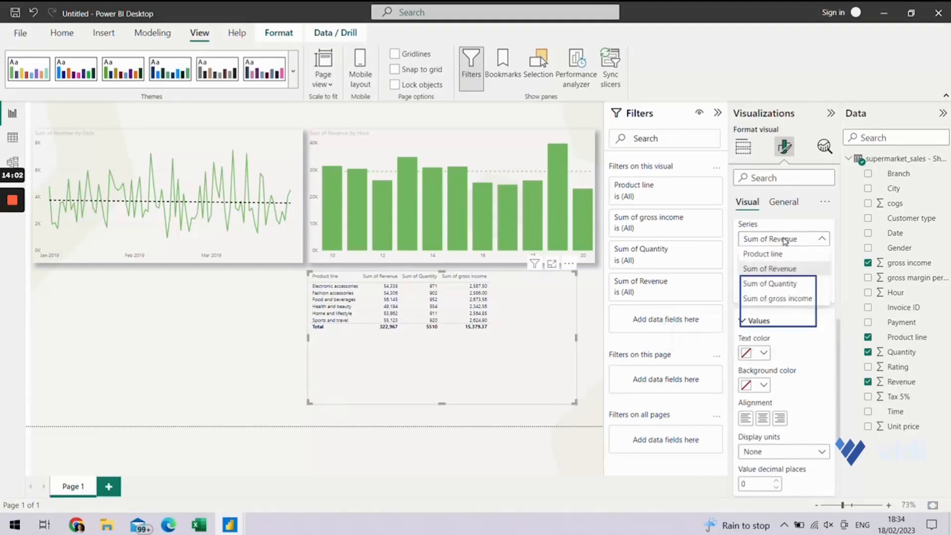
pyautogui.click(785, 299)
pyautogui.scroll(-3, 782, 372)
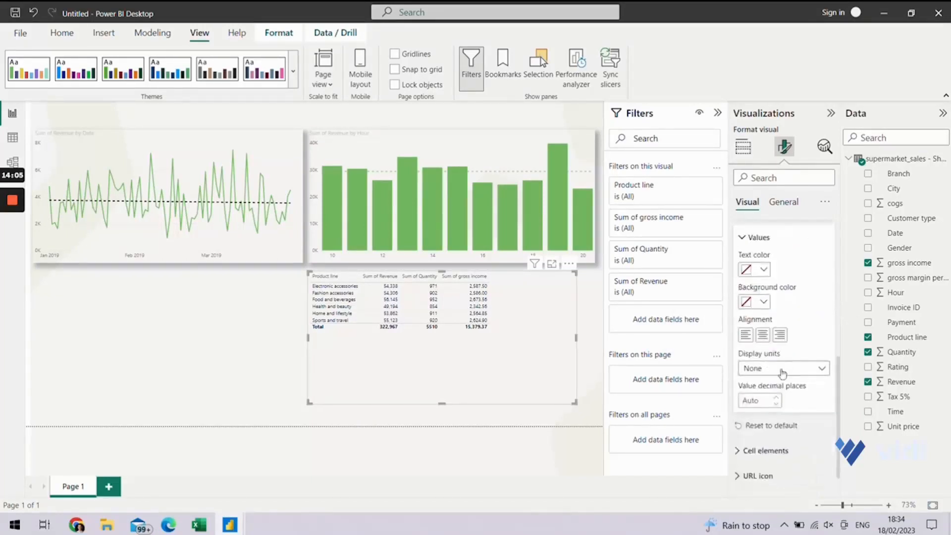
pyautogui.click(755, 400)
pyautogui.write('0')
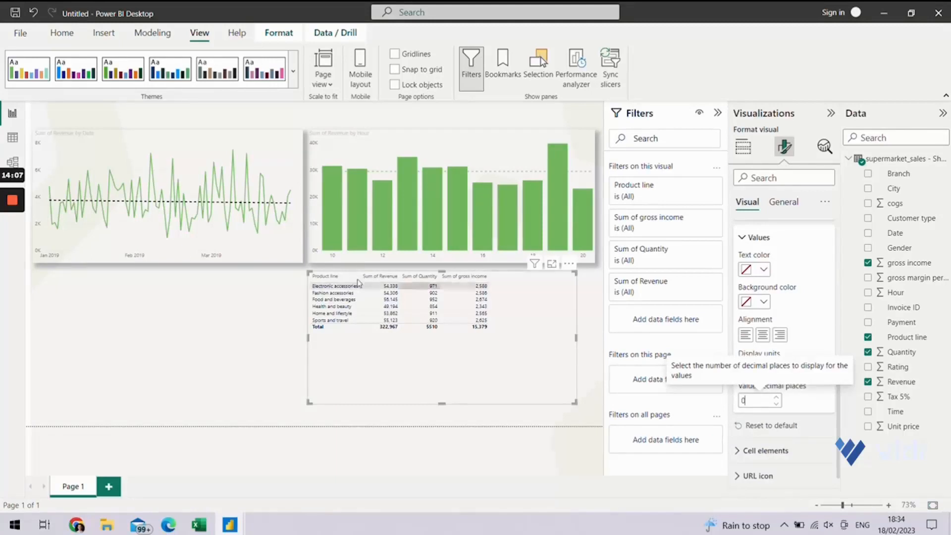
pyautogui.moveTo(456, 368); pyautogui.dragTo(477, 373)
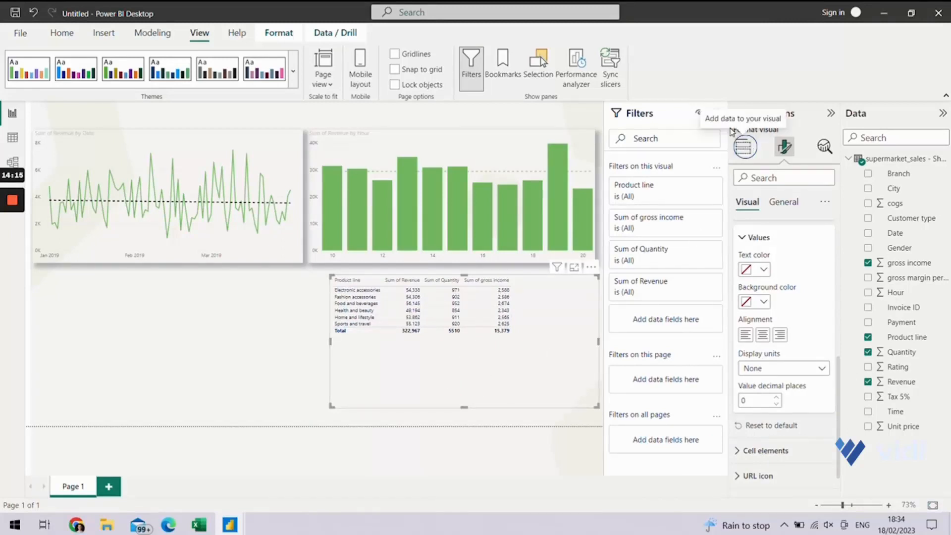
# Apply a gradient background color to Sum of Revenue, from light green #c7e2c0 (Theme color 1, 60% lighter) at the lowest value to medium green at the highest
pyautogui.click(746, 148)
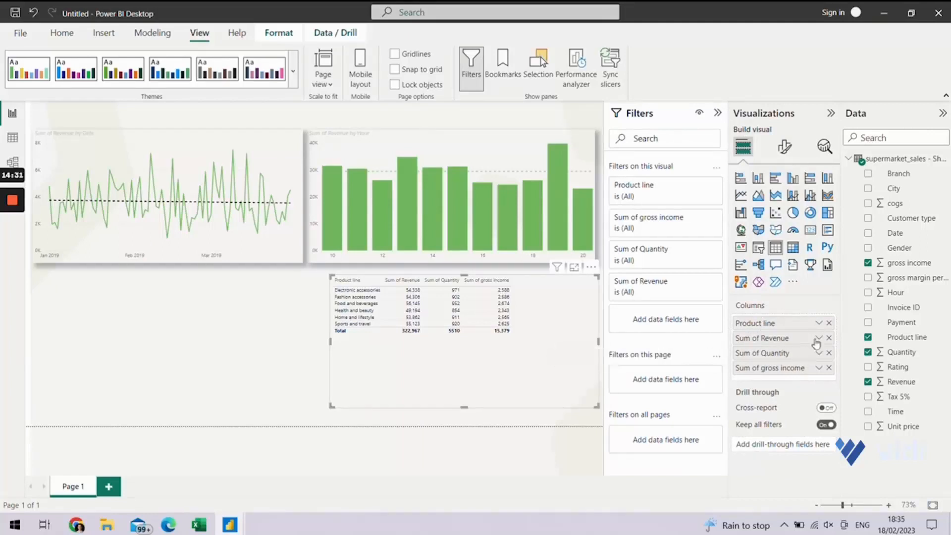
pyautogui.click(819, 339)
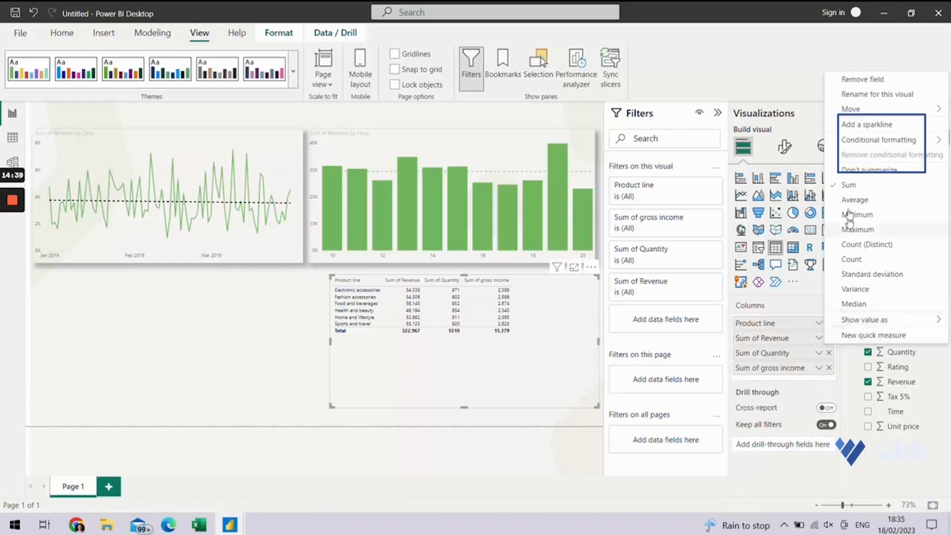
pyautogui.moveTo(863, 141)
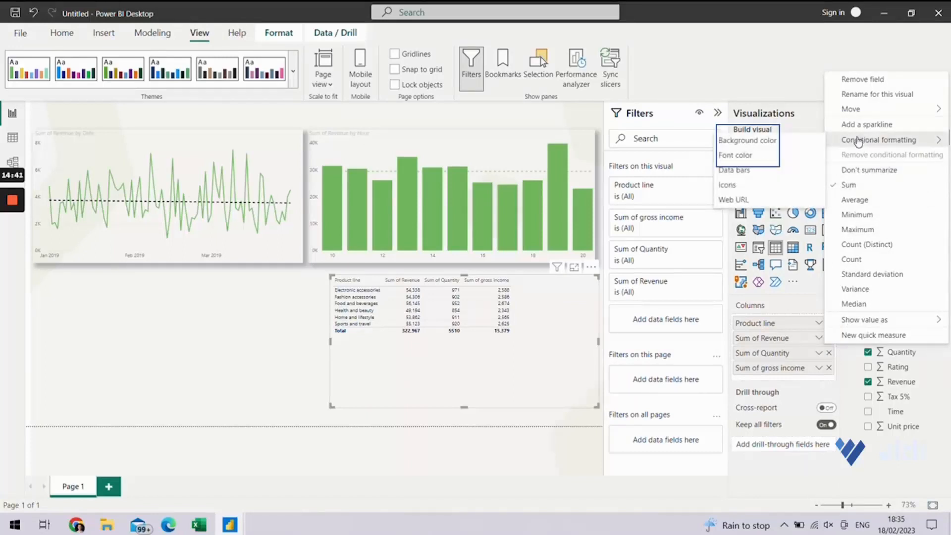
pyautogui.click(805, 145)
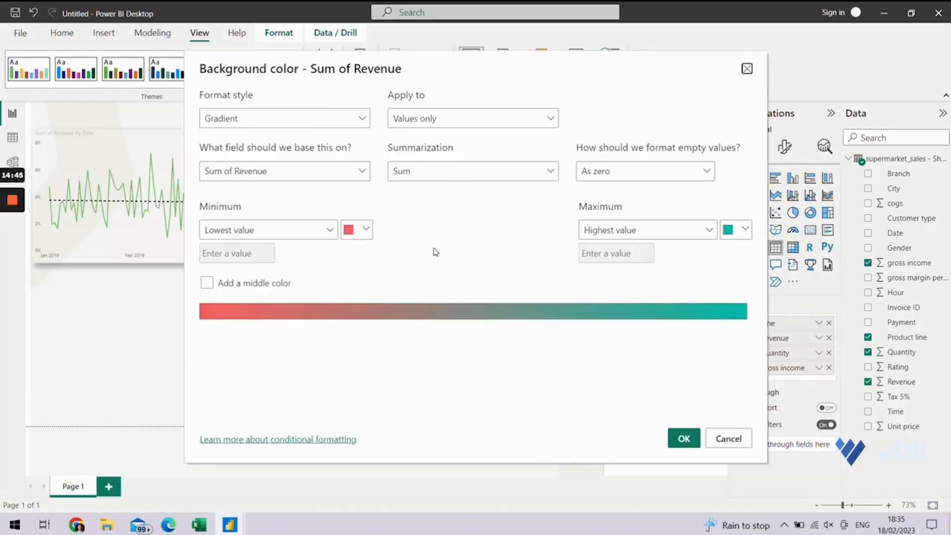
pyautogui.click(356, 235)
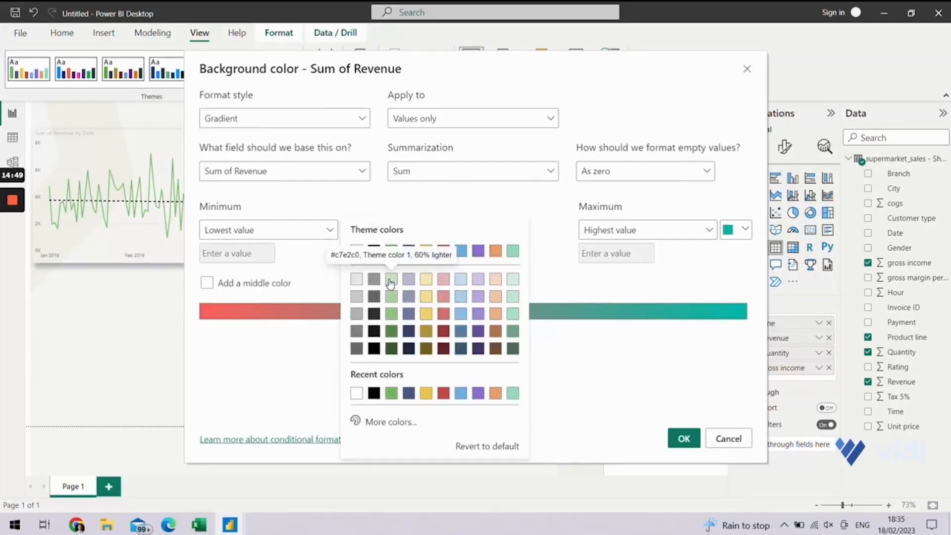
pyautogui.click(391, 282)
pyautogui.click(730, 232)
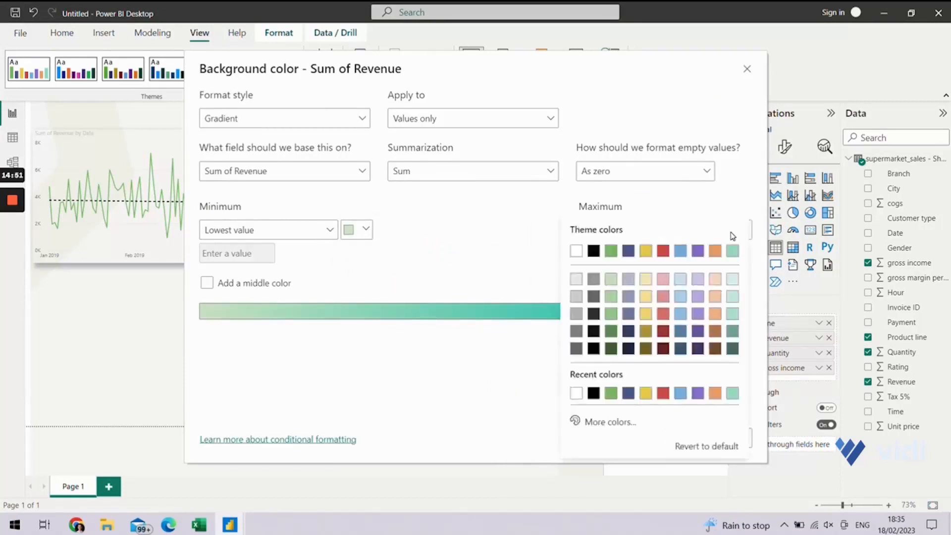
pyautogui.click(613, 318)
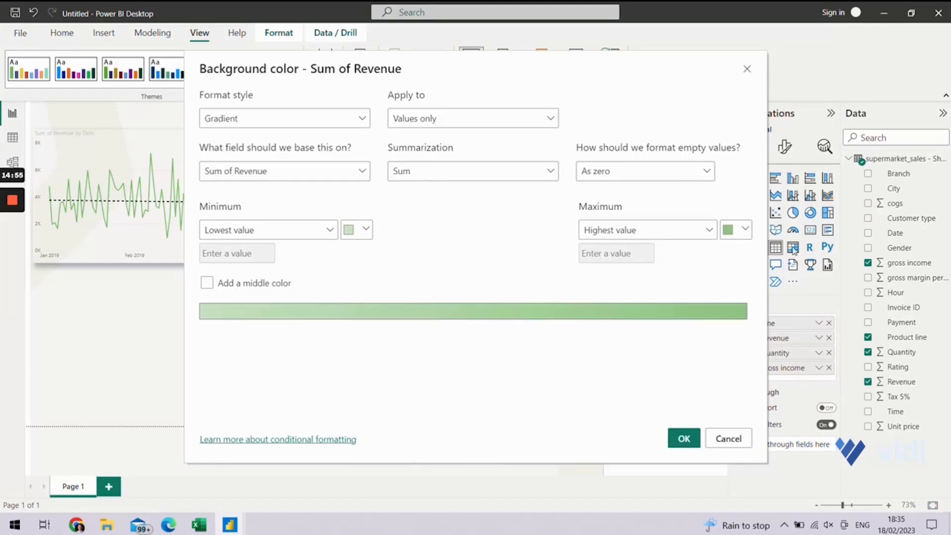
pyautogui.click(684, 439)
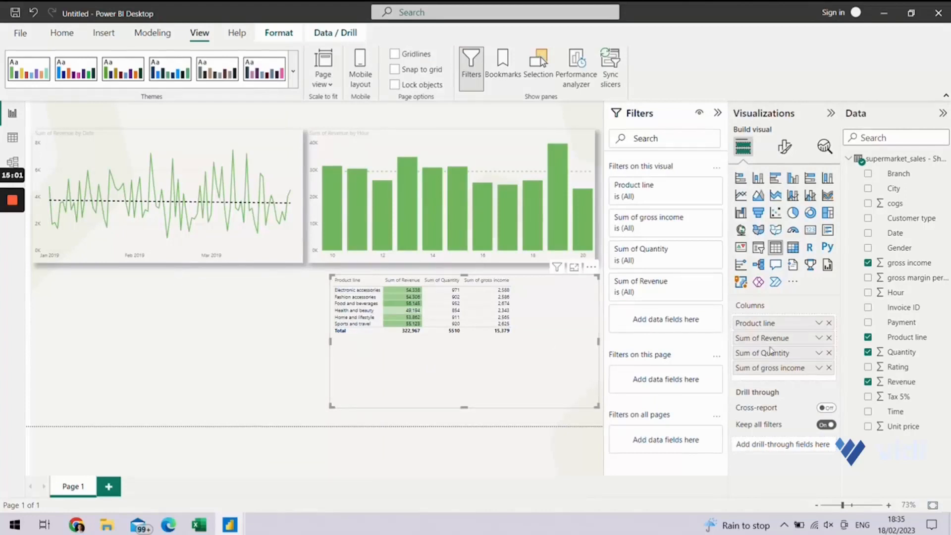
# Apply a gradient background color to Sum of Quantity, from pale yellow at the lowest value to darker yellow at the highest
pyautogui.click(819, 353)
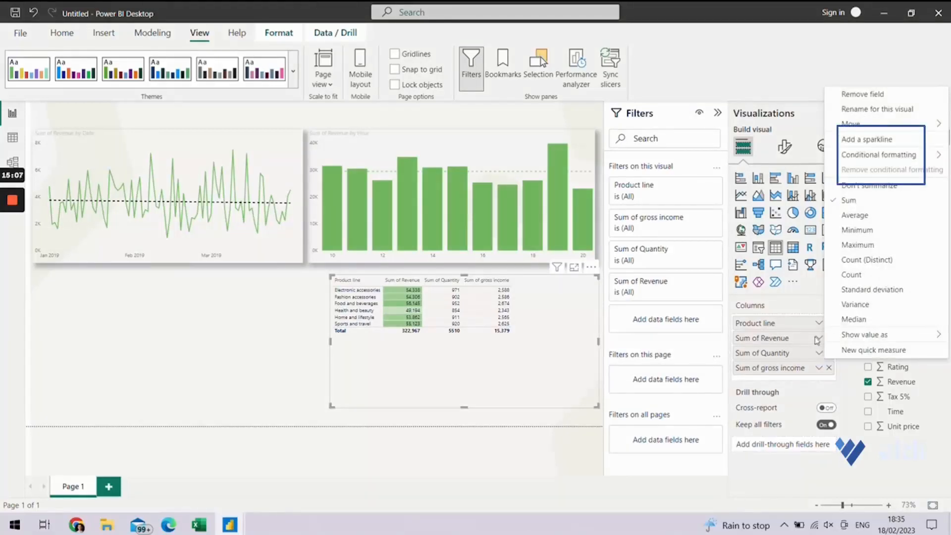
pyautogui.moveTo(866, 156)
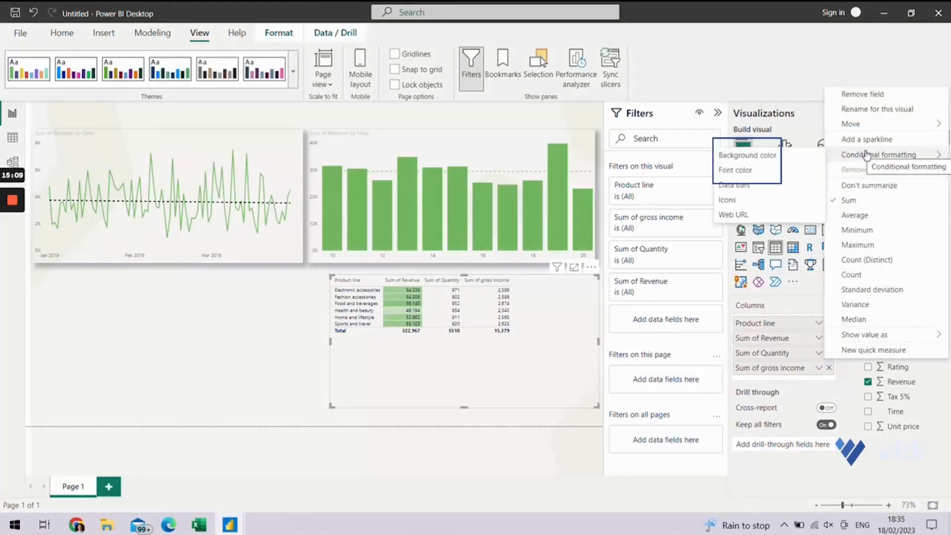
pyautogui.click(815, 157)
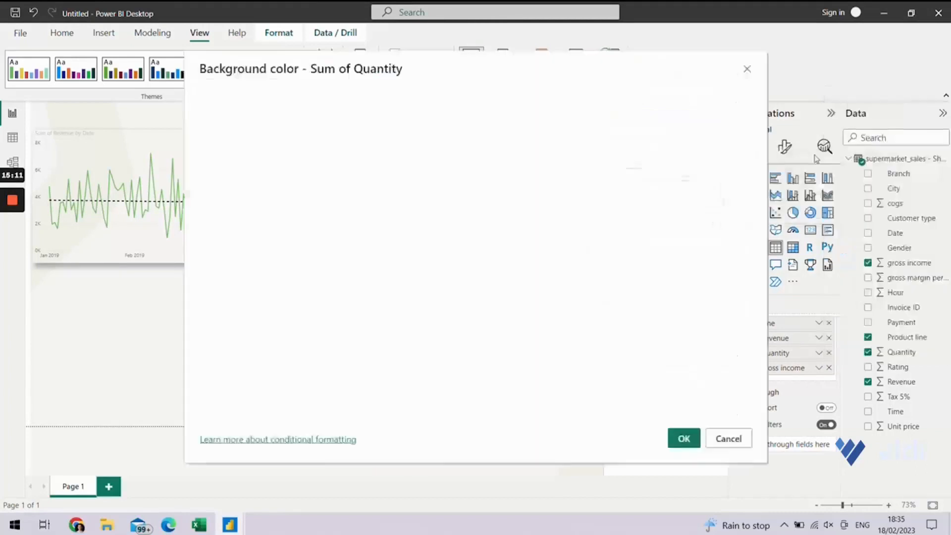
pyautogui.click(360, 240)
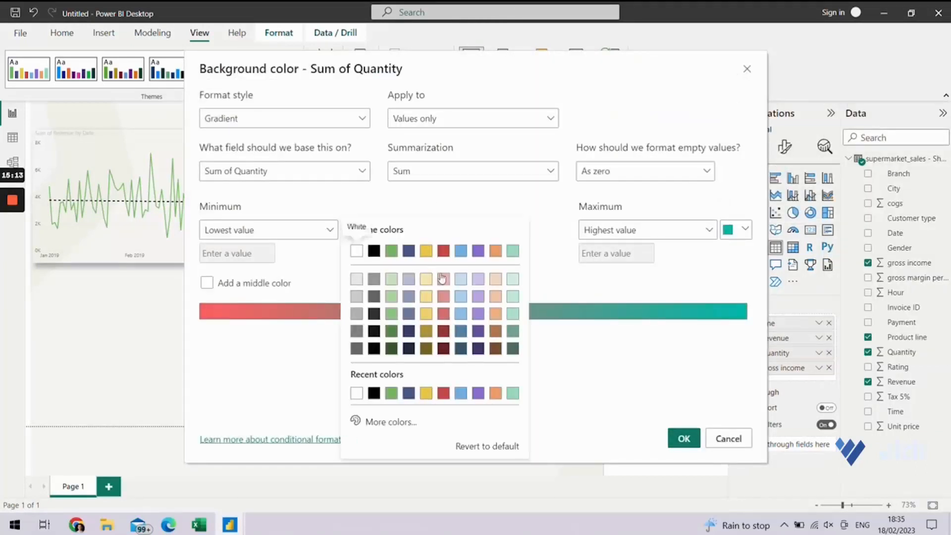
pyautogui.click(426, 279)
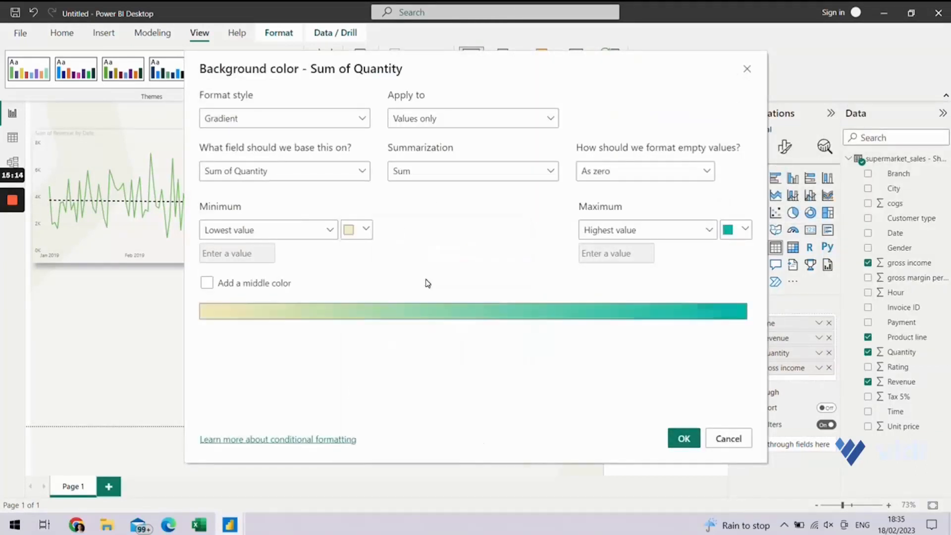
pyautogui.click(729, 230)
pyautogui.click(648, 316)
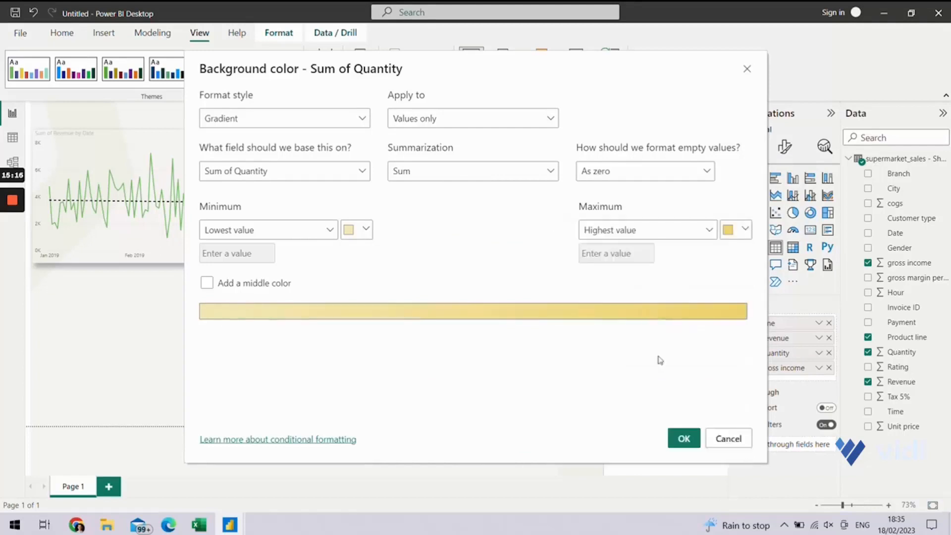
pyautogui.click(683, 437)
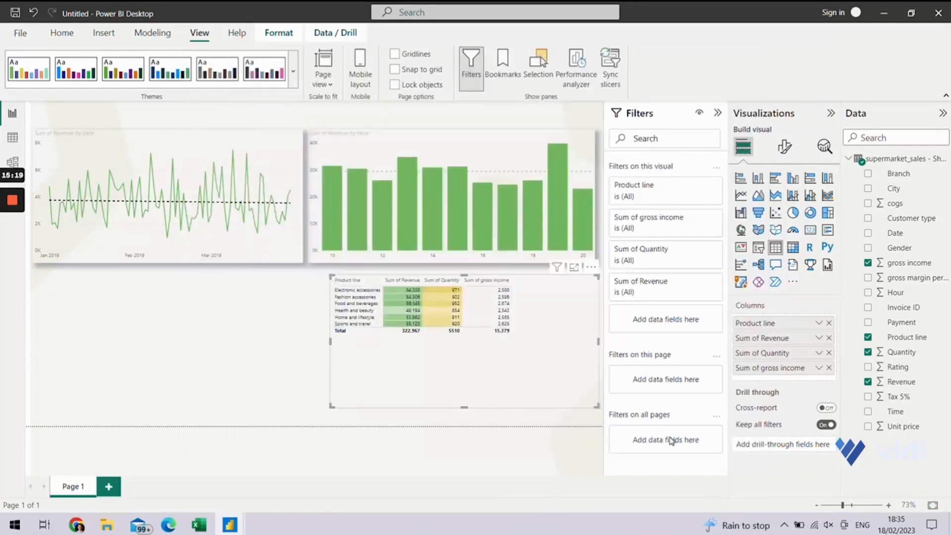
# Apply a gradient background color to Sum of gross income, from pale blue at the lowest value to darker blue at the highest
pyautogui.click(819, 368)
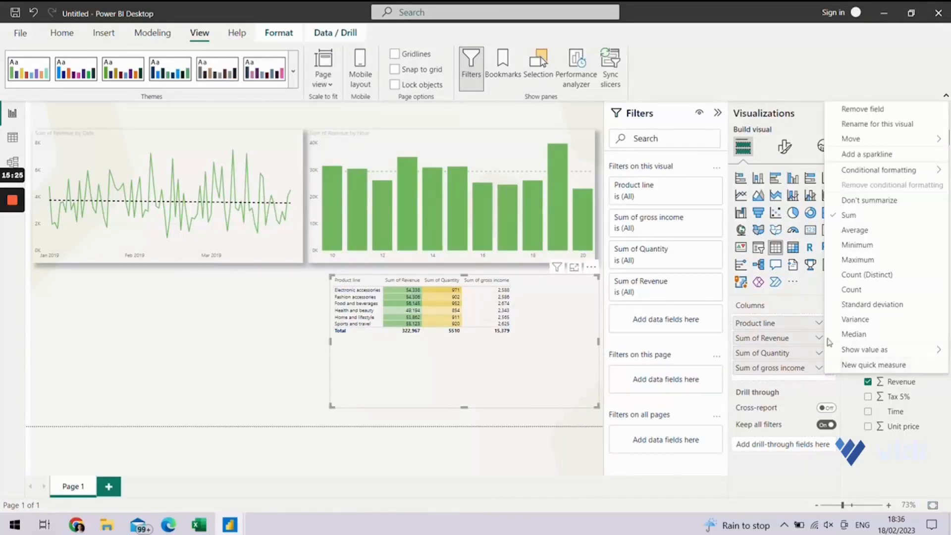
pyautogui.moveTo(859, 178)
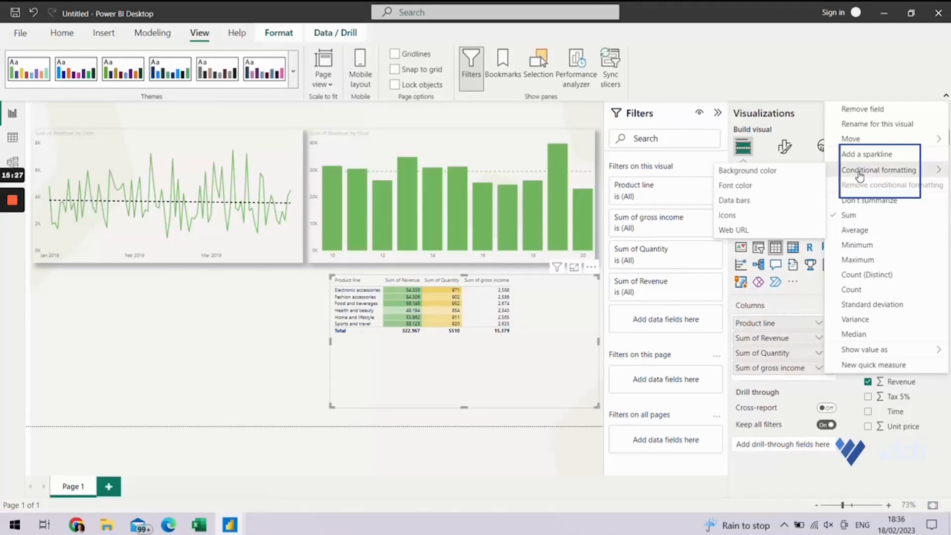
pyautogui.click(782, 173)
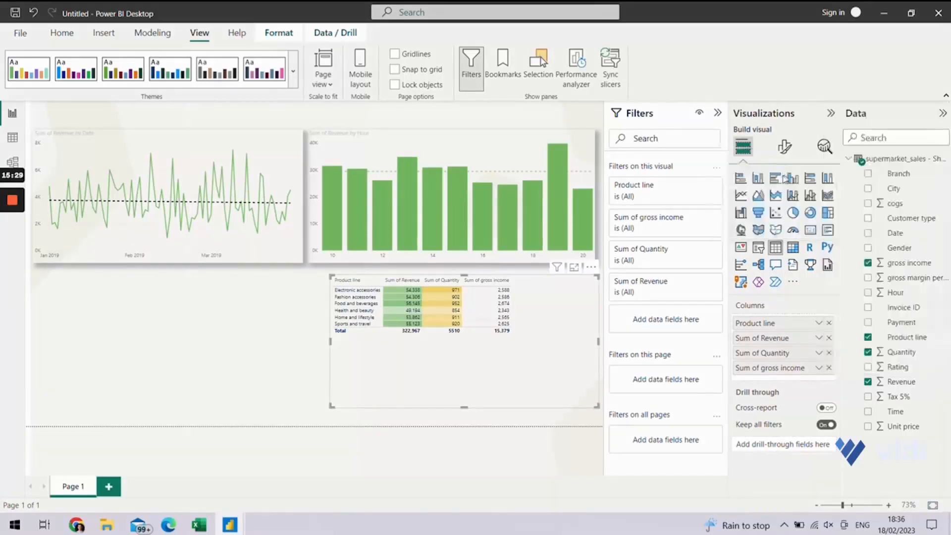
pyautogui.click(362, 230)
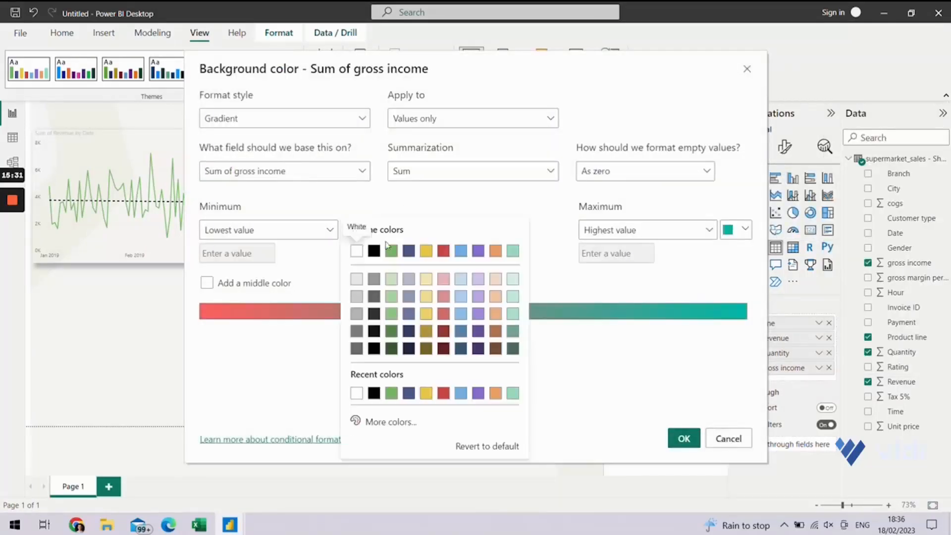
pyautogui.click(457, 280)
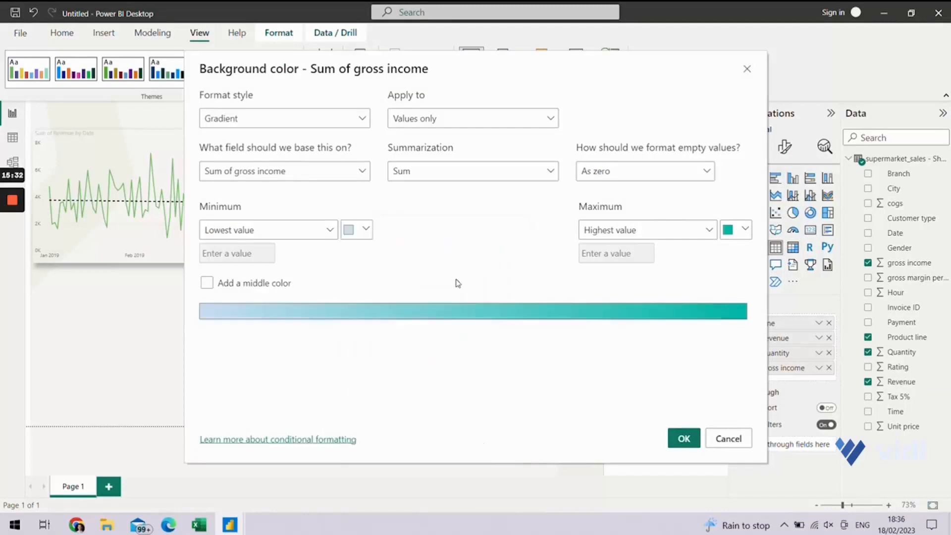
pyautogui.click(745, 230)
pyautogui.click(678, 321)
pyautogui.click(682, 438)
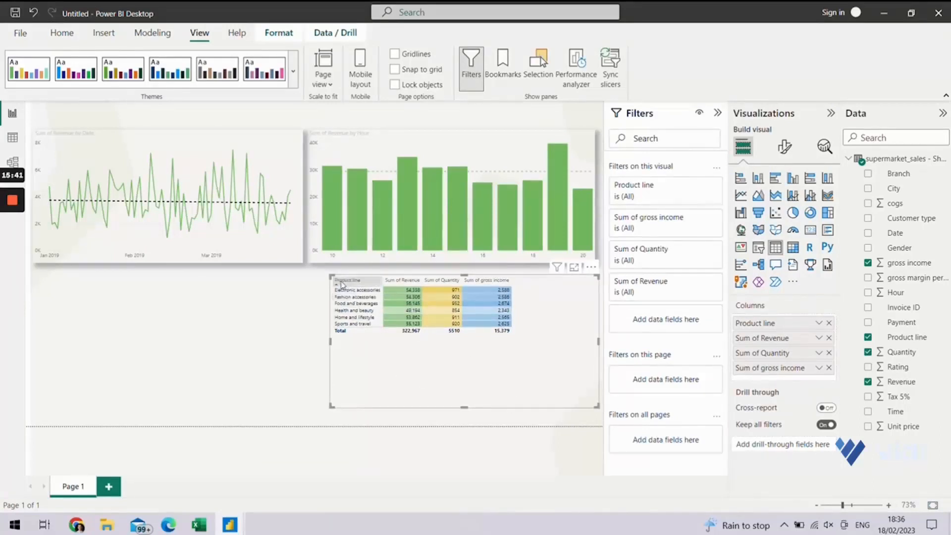
# Shrink the product line table's frame so it fits closely around its rows and columns
pyautogui.moveTo(339, 305); pyautogui.dragTo(411, 361)
pyautogui.moveTo(474, 409); pyautogui.dragTo(448, 362)
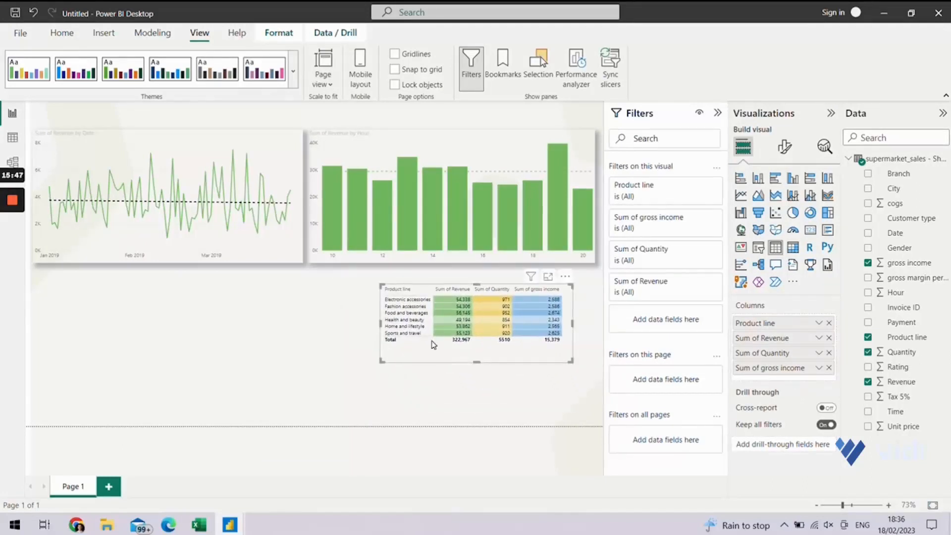
# Turn on the shadow for the product line table and move it to the lower-right corner of the report page
pyautogui.click(785, 146)
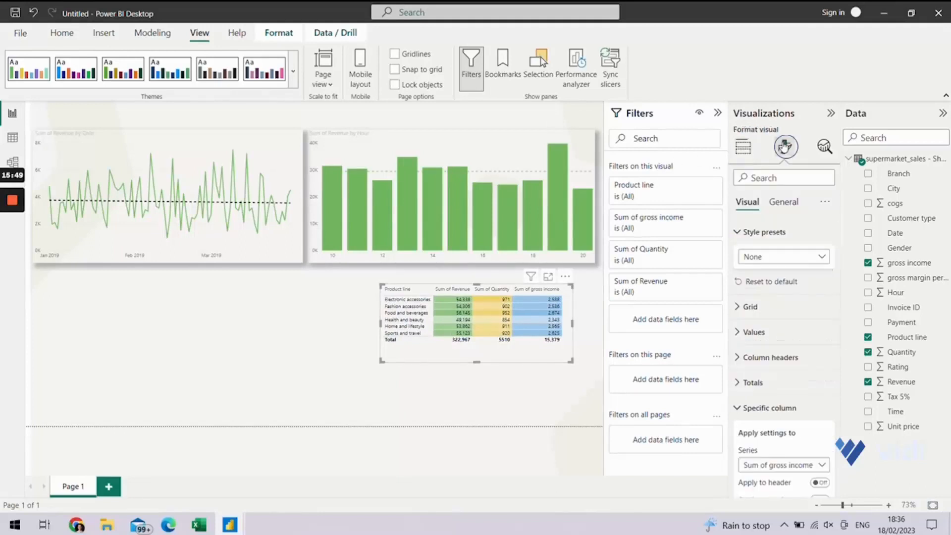
pyautogui.click(775, 207)
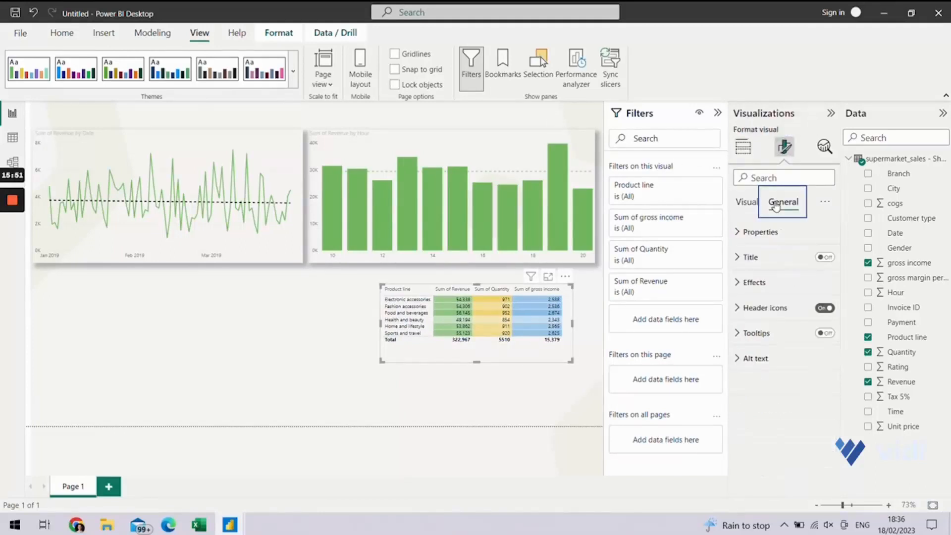
pyautogui.click(756, 283)
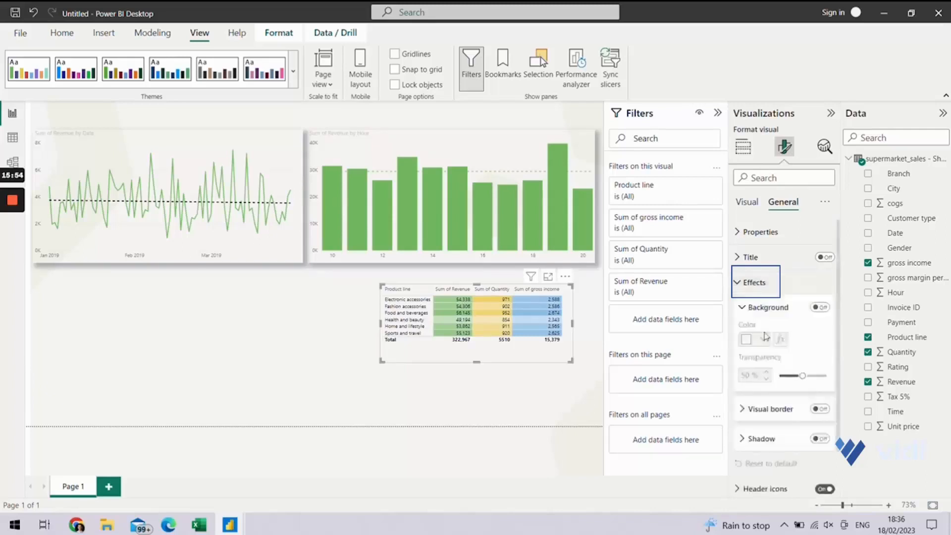
pyautogui.click(820, 439)
pyautogui.moveTo(520, 352); pyautogui.dragTo(535, 402)
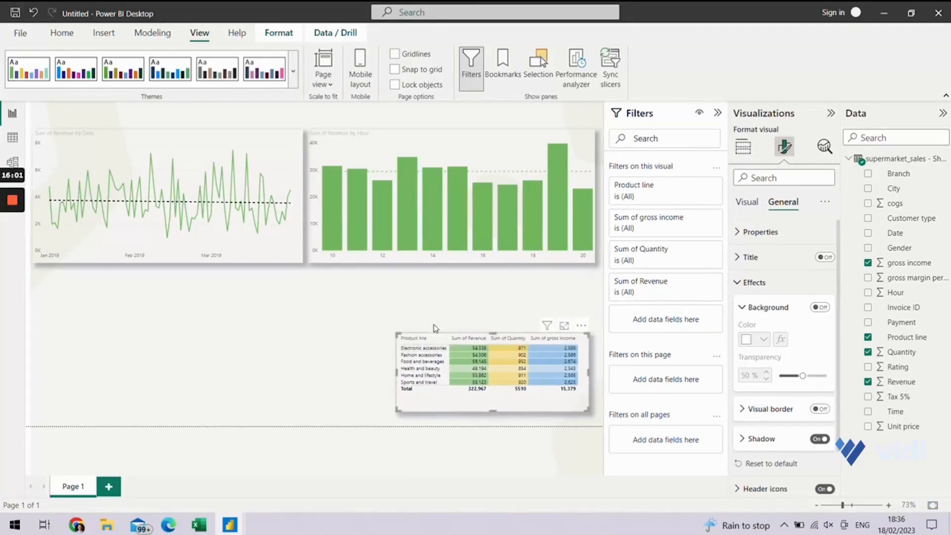
pyautogui.click(405, 293)
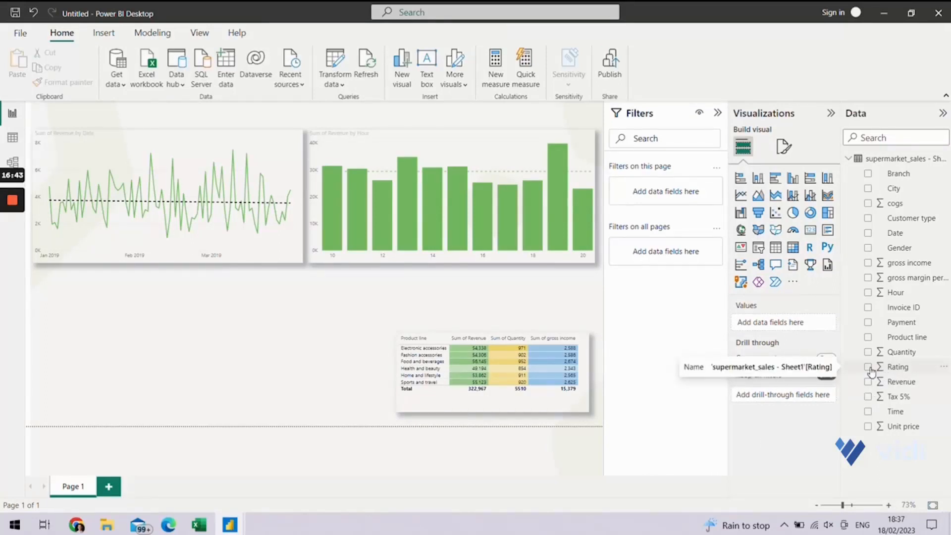
# Add a new table visual containing the Rating field, set to Don't summarize
pyautogui.click(773, 253)
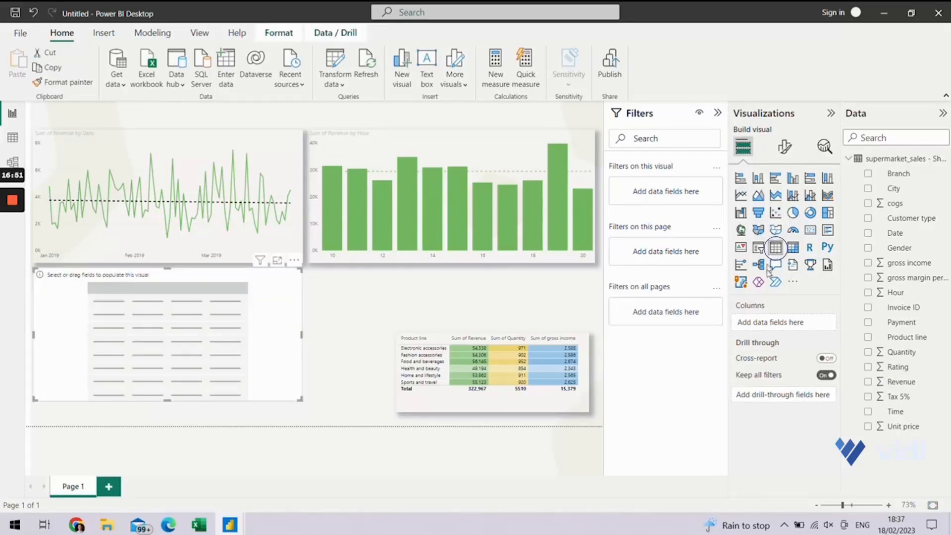
pyautogui.click(868, 367)
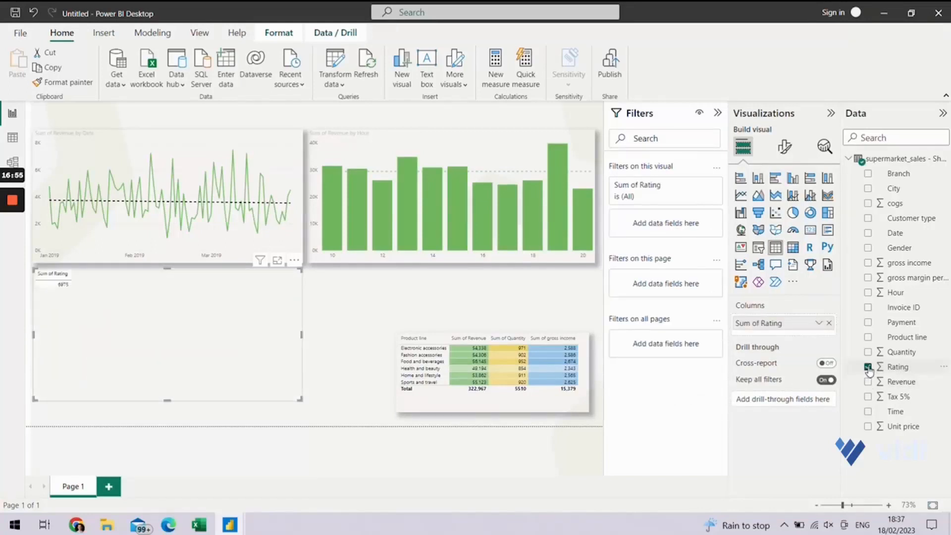
pyautogui.click(820, 325)
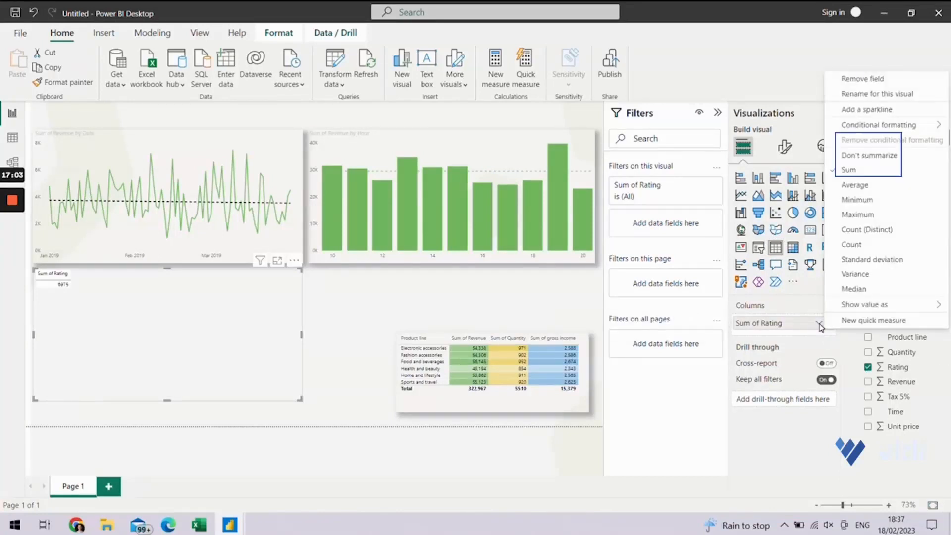
pyautogui.click(853, 155)
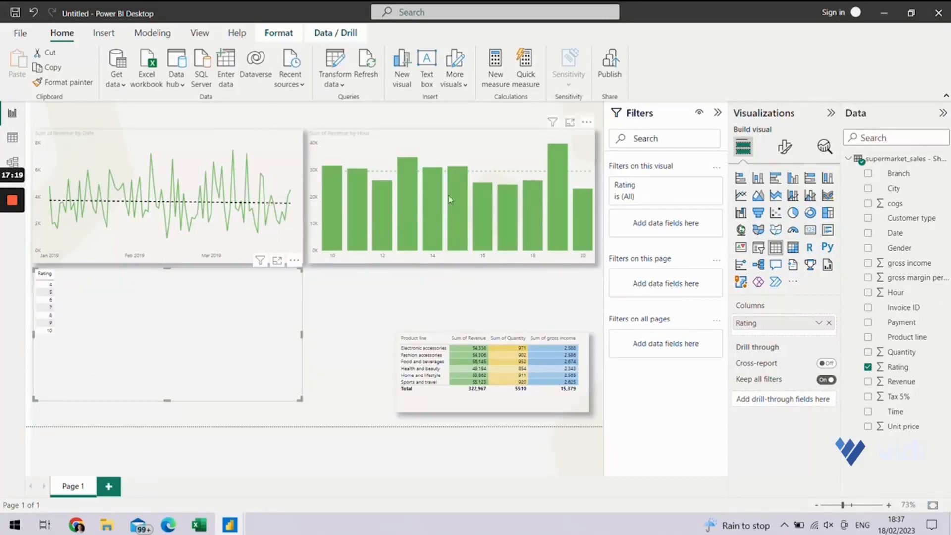
# Add Invoice ID to the Rating table and summarize it as Count
pyautogui.click(875, 135)
pyautogui.click(867, 308)
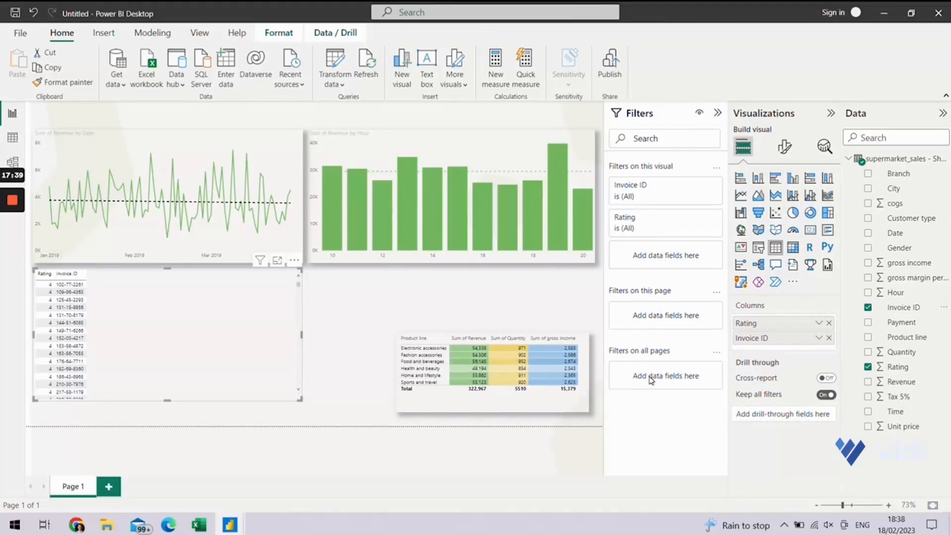
pyautogui.click(818, 338)
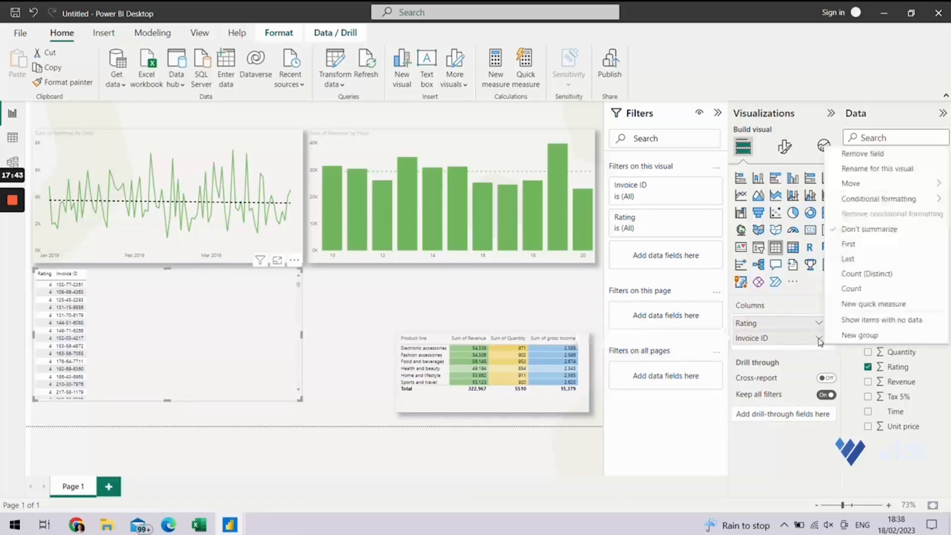
pyautogui.click(854, 287)
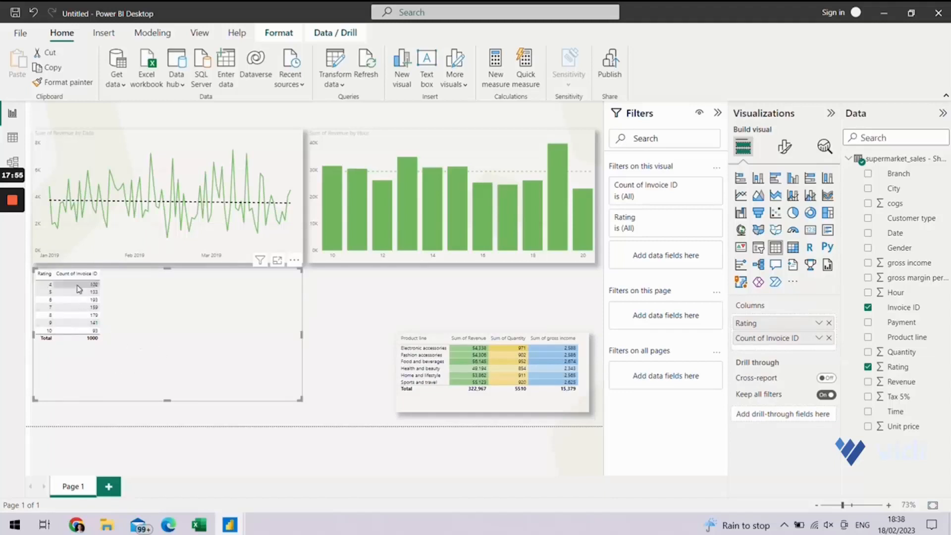
# Convert the Rating table to a clustered column chart, then place it beside the product line table and narrow it from its left edge
pyautogui.click(794, 182)
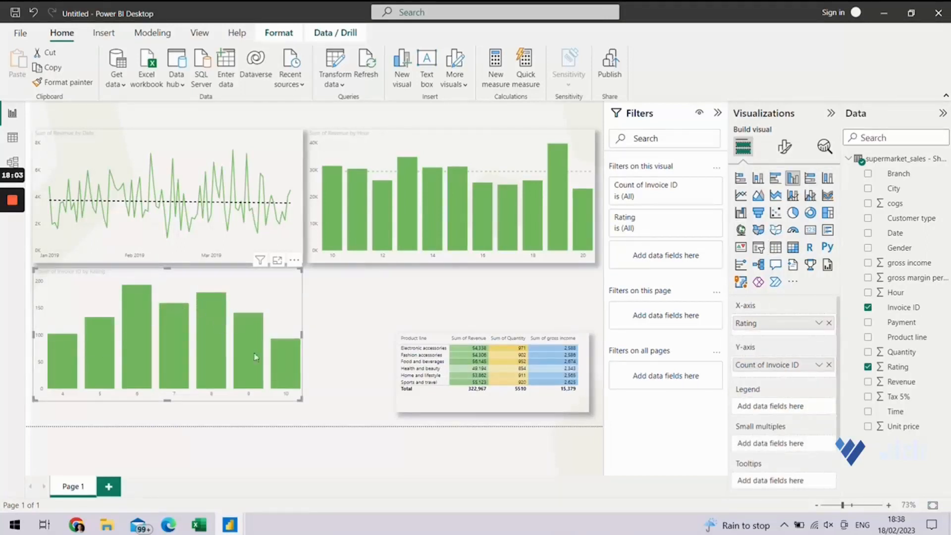
pyautogui.moveTo(202, 299); pyautogui.dragTo(277, 292)
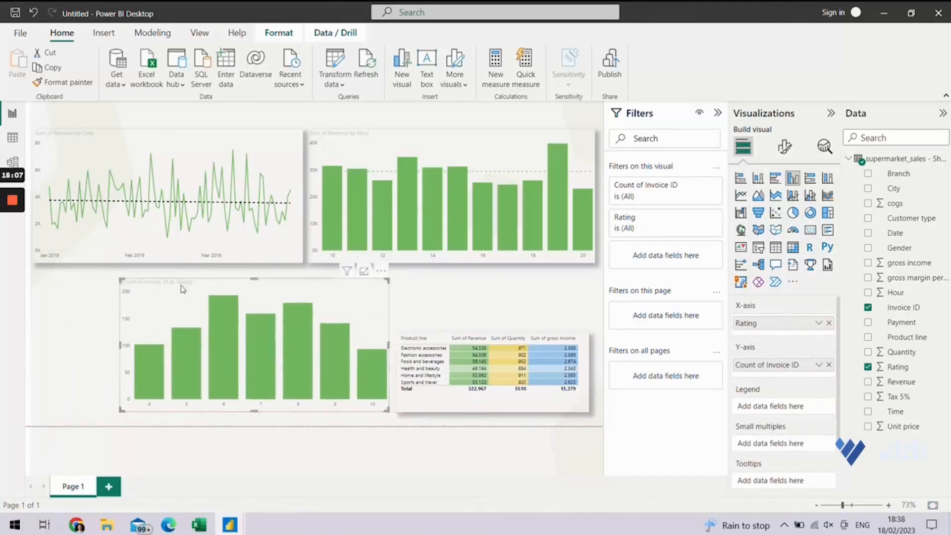
pyautogui.moveTo(119, 278); pyautogui.dragTo(191, 281)
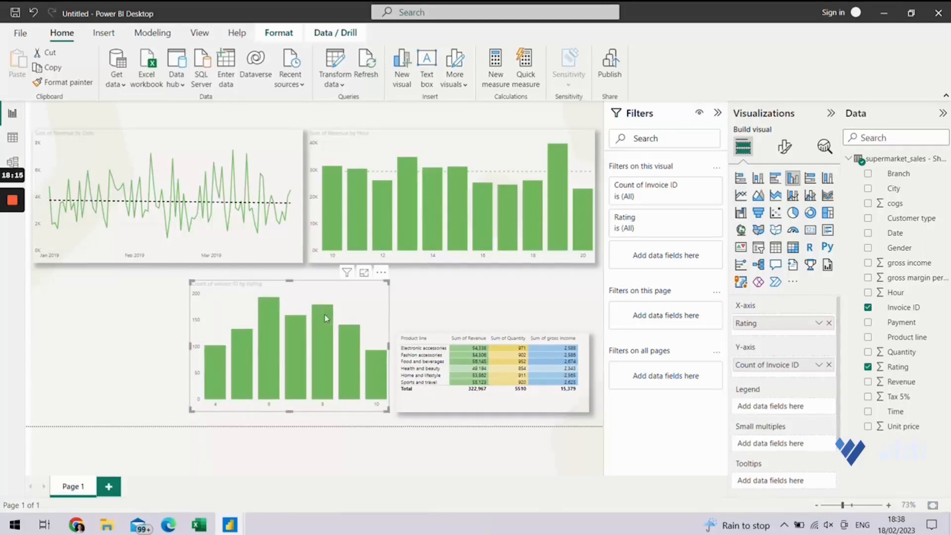
pyautogui.moveTo(303, 342)
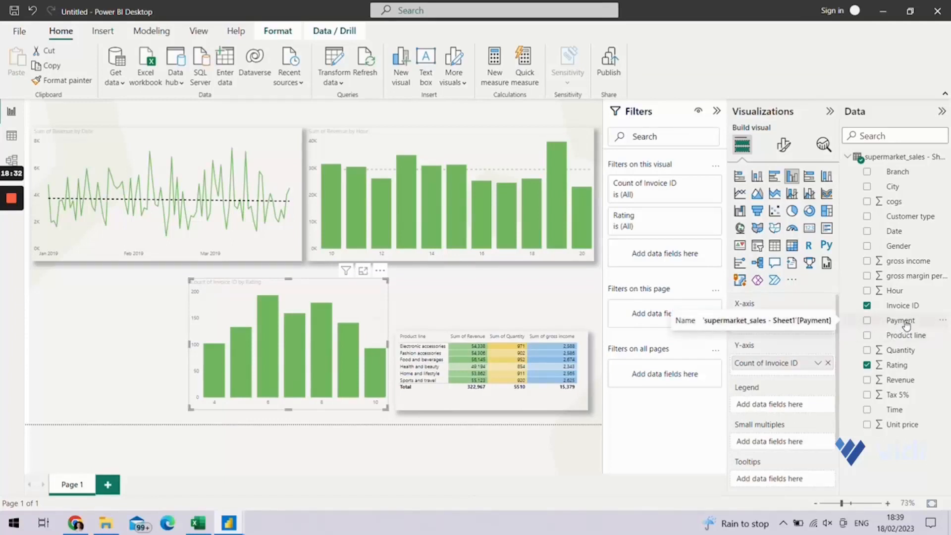
# Create a clustered bar chart of Sum of Revenue by Payment in the empty space beside the rating chart
pyautogui.moveTo(906, 325); pyautogui.dragTo(104, 331)
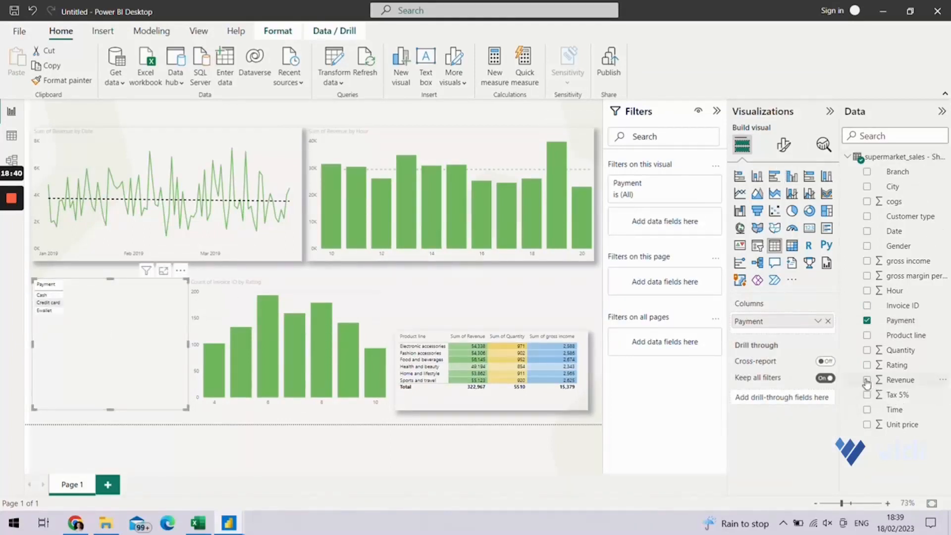
pyautogui.click(867, 380)
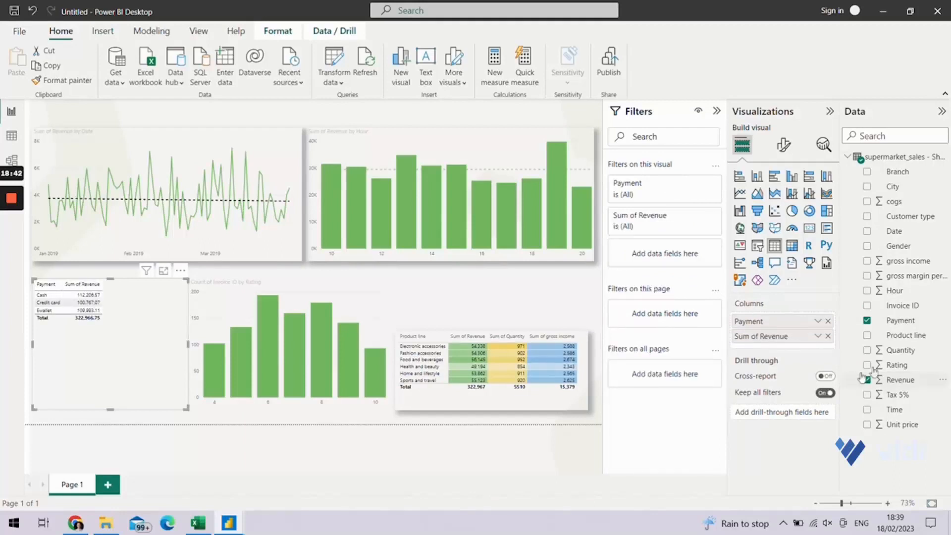
pyautogui.click(774, 178)
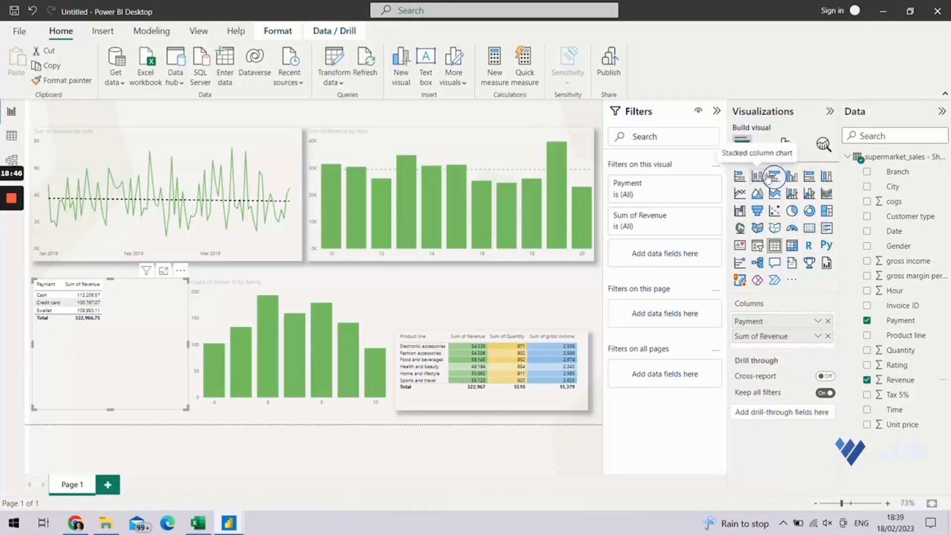
pyautogui.click(773, 178)
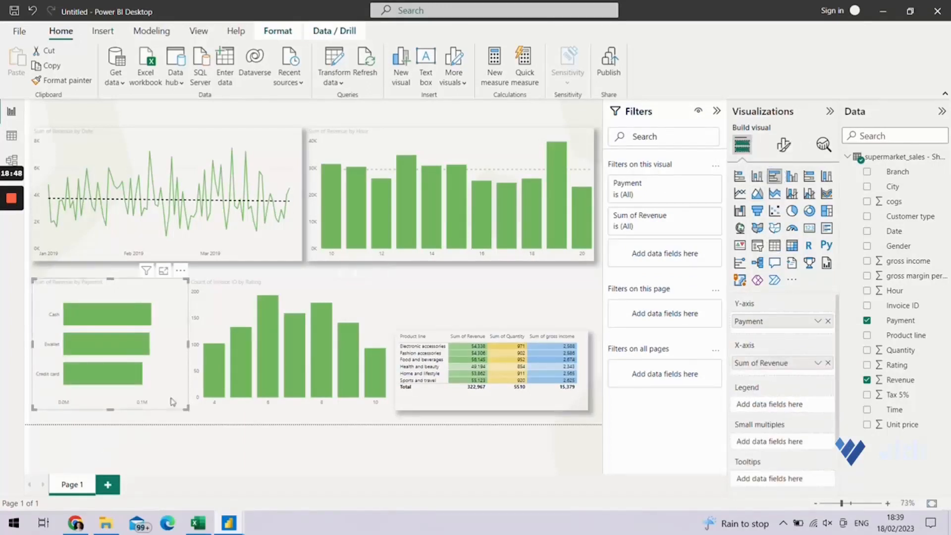
# Shift and narrow the rating chart to leave a gap after the payment chart, and move the product line table up beneath the hourly revenue chart
pyautogui.click(249, 293)
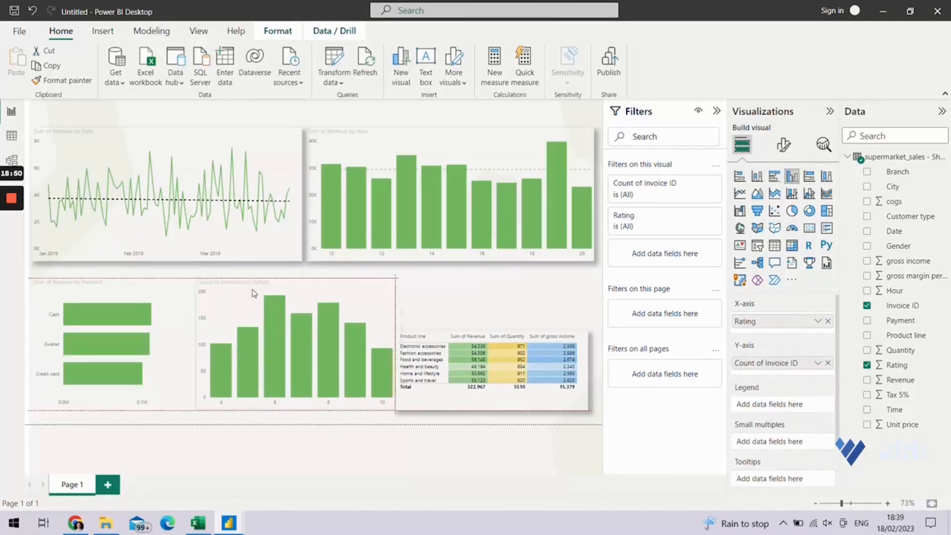
pyautogui.moveTo(201, 279); pyautogui.dragTo(210, 282)
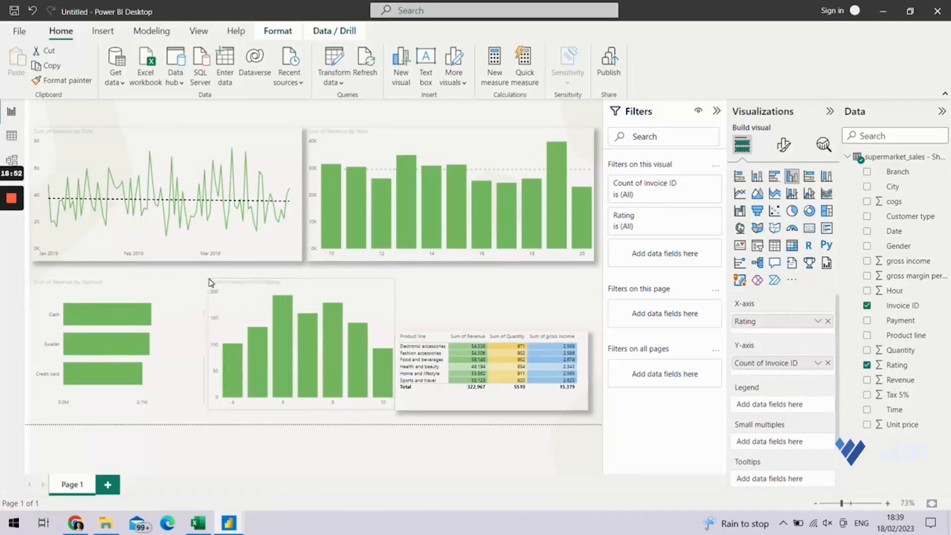
pyautogui.moveTo(440, 336); pyautogui.dragTo(447, 293)
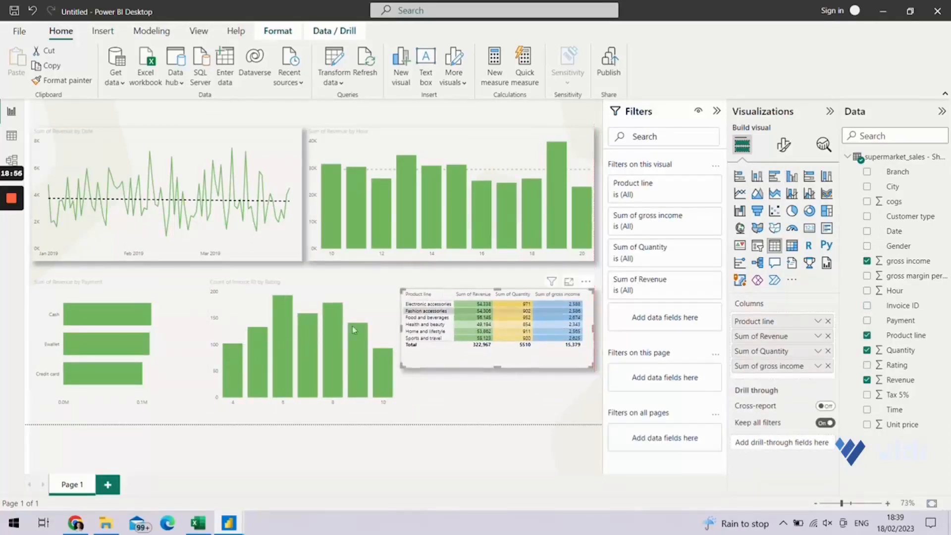
# Turn on the shadow effect for the Sum of Revenue by Payment bar chart
pyautogui.click(161, 327)
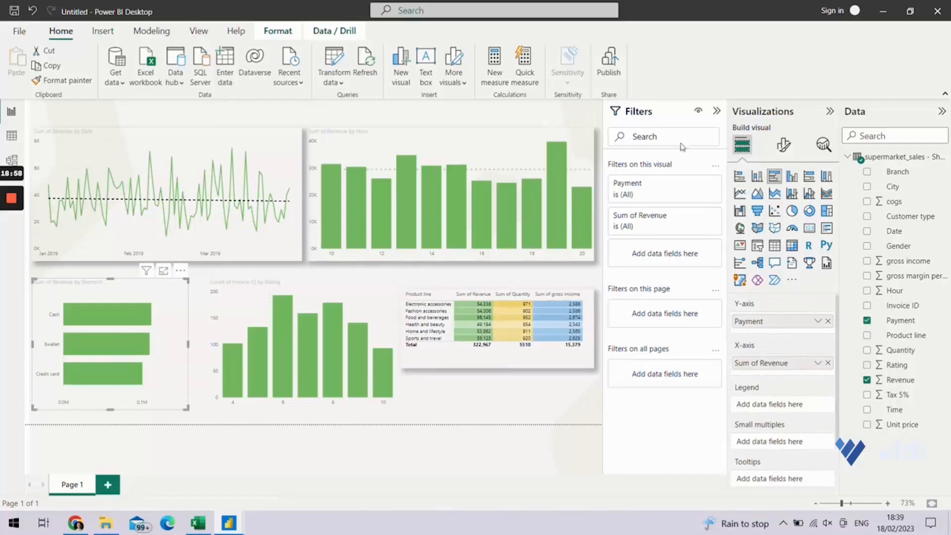
pyautogui.click(783, 144)
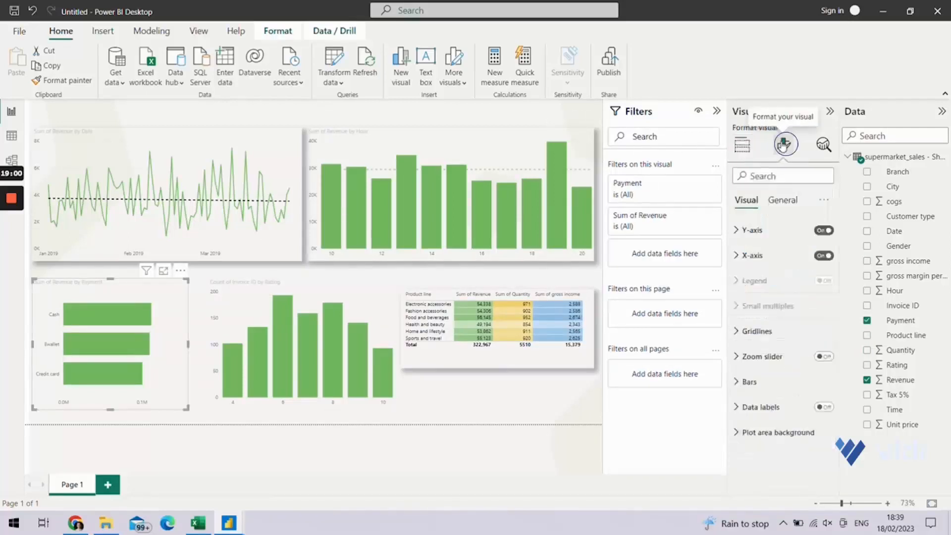
pyautogui.click(782, 199)
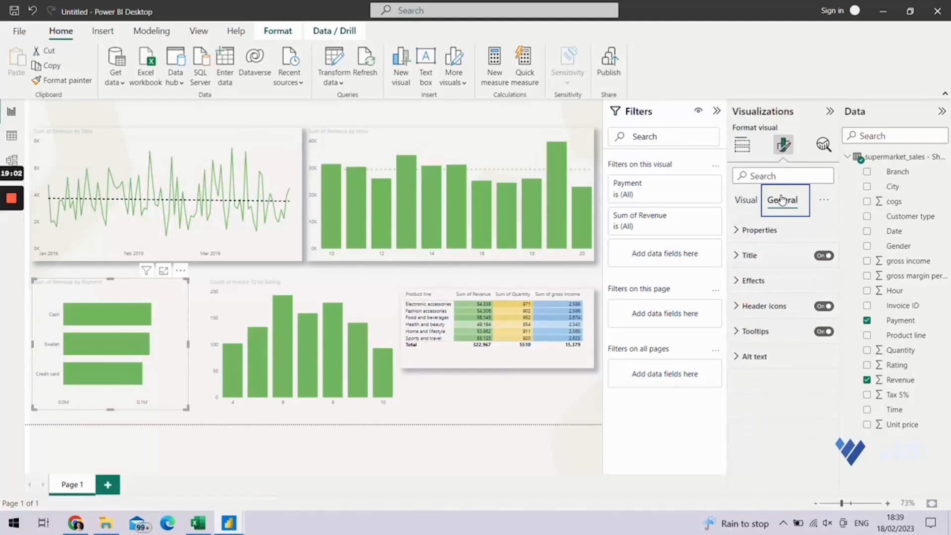
pyautogui.click(767, 279)
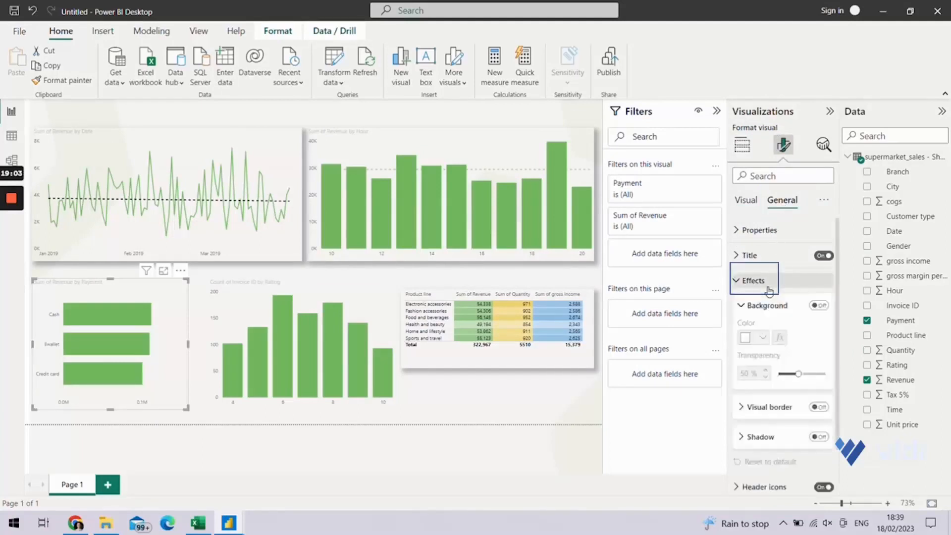
pyautogui.click(818, 437)
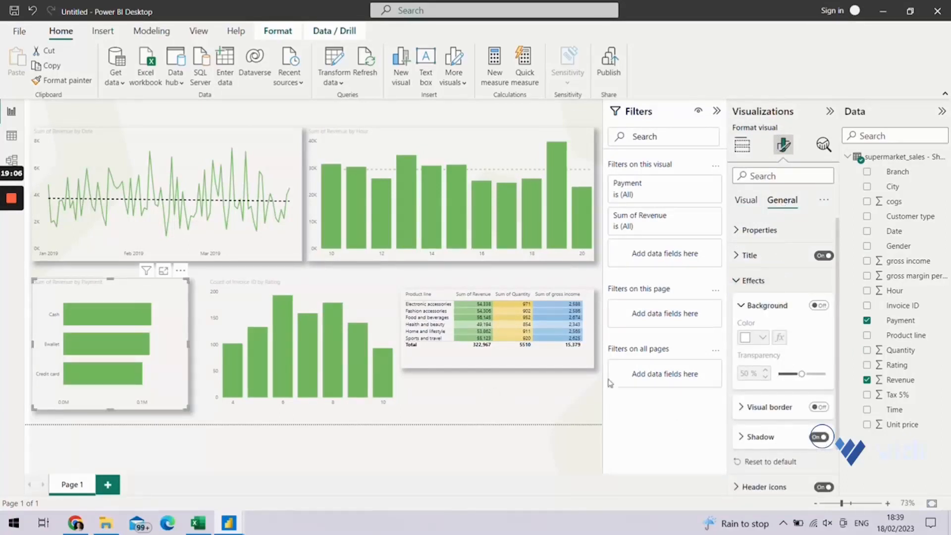
# Turn on data labels for the Sum of Revenue by Payment bar chart
pyautogui.click(746, 203)
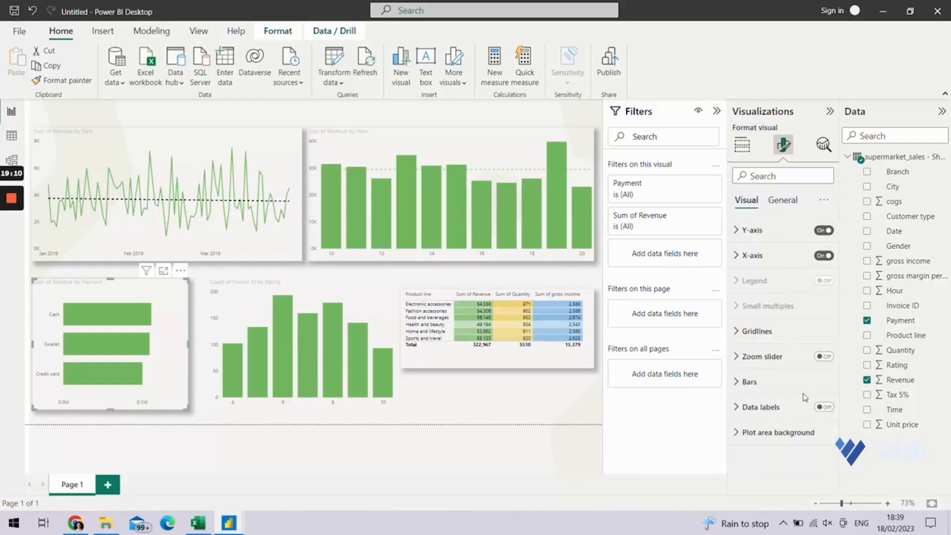
pyautogui.click(823, 407)
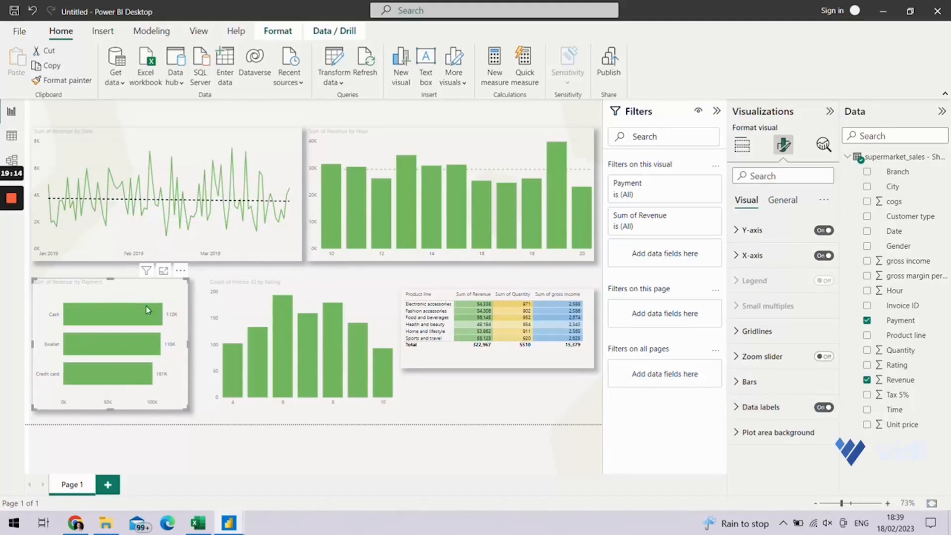
# Turn on the shadow effect for the Count of Invoice ID by Rating chart and widen it towards the payment chart
pyautogui.click(228, 289)
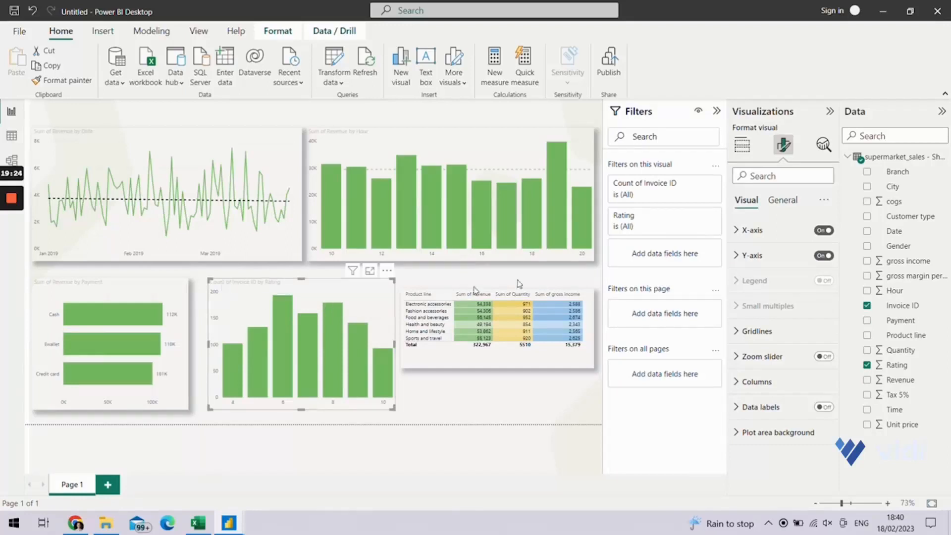
pyautogui.click(784, 200)
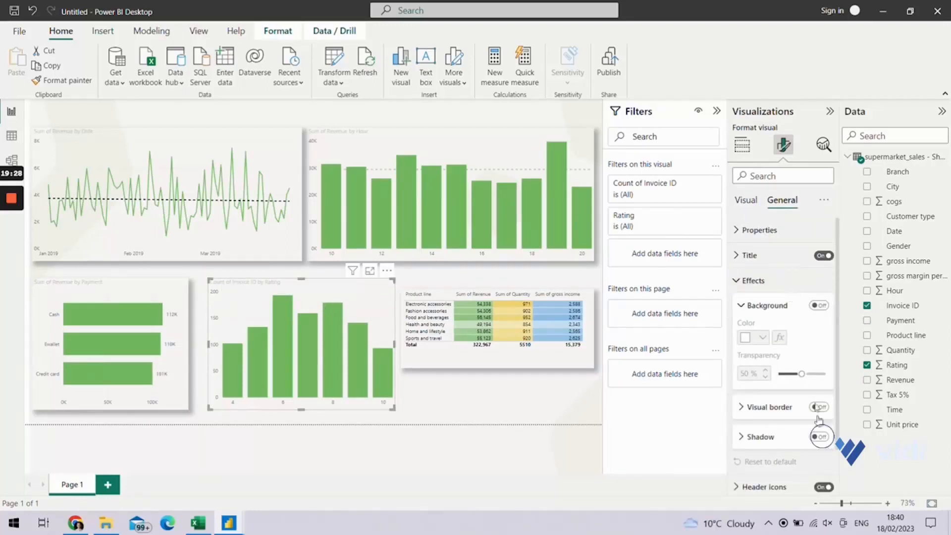
pyautogui.click(820, 437)
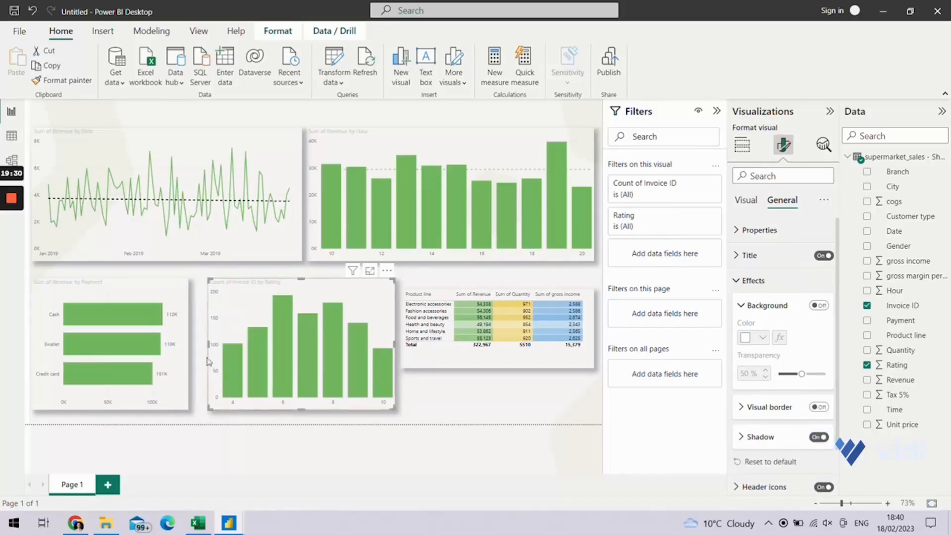
pyautogui.moveTo(207, 350); pyautogui.dragTo(198, 350)
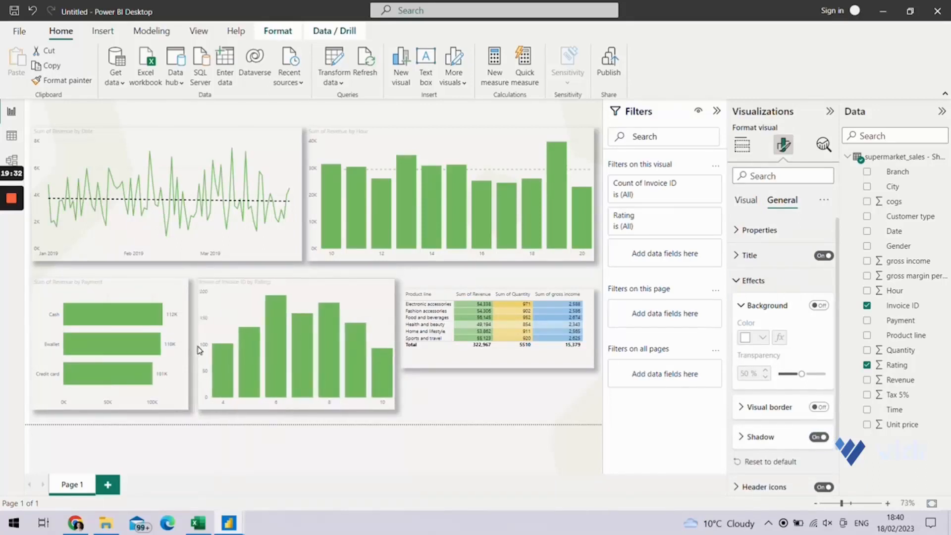
# Move the product line table up level with the rating chart and extend its lower edge to match the chart's height
pyautogui.click(465, 290)
pyautogui.moveTo(465, 290); pyautogui.dragTo(466, 286)
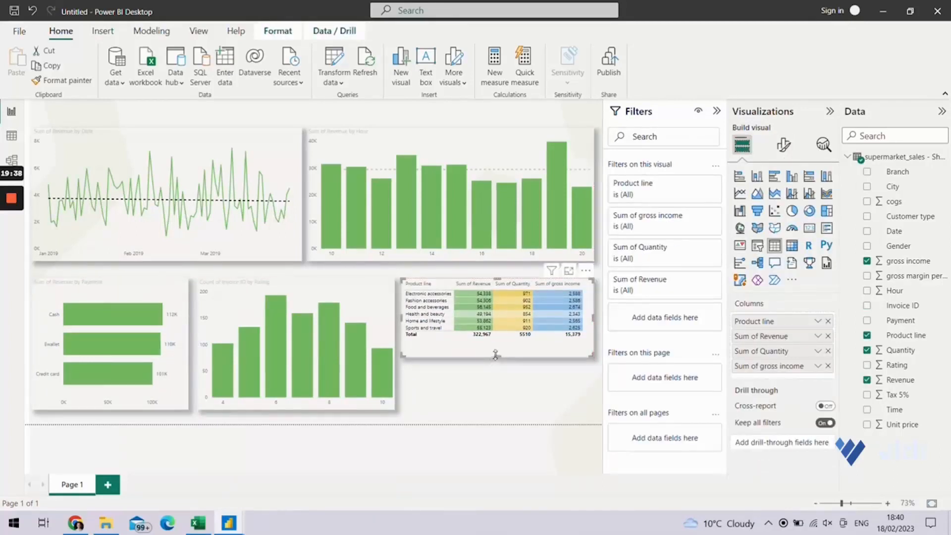
pyautogui.moveTo(495, 355); pyautogui.dragTo(492, 409)
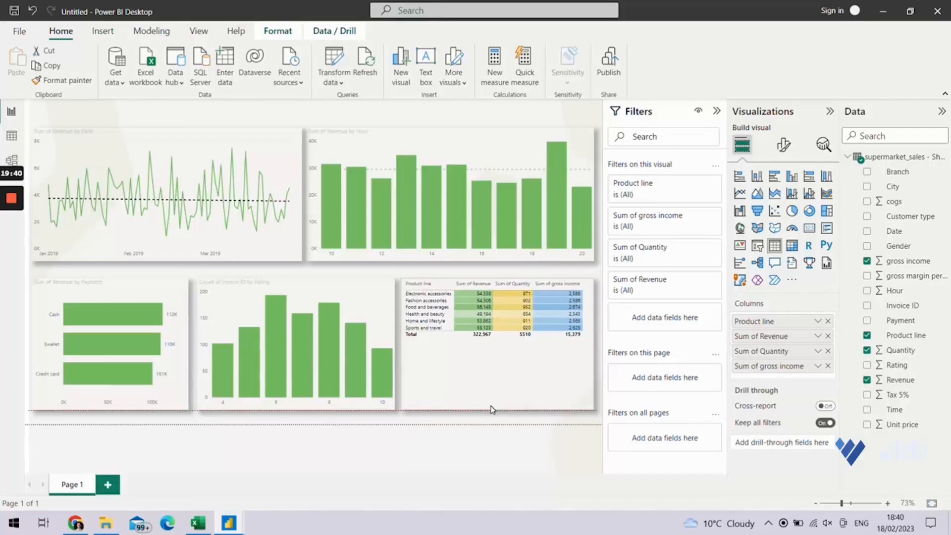
pyautogui.click(470, 427)
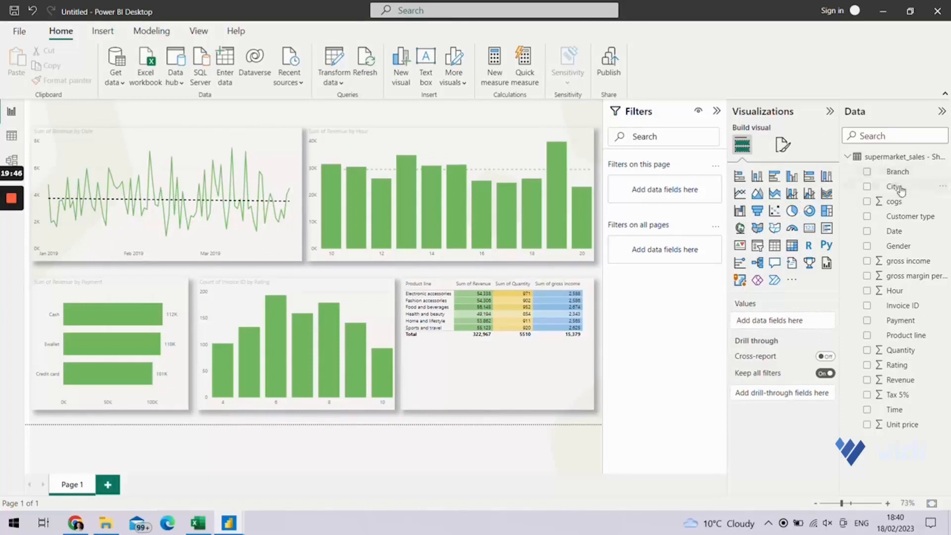
# Add a City slicer in the space above the Sum of Revenue by Date chart
pyautogui.moveTo(903, 191); pyautogui.dragTo(138, 114)
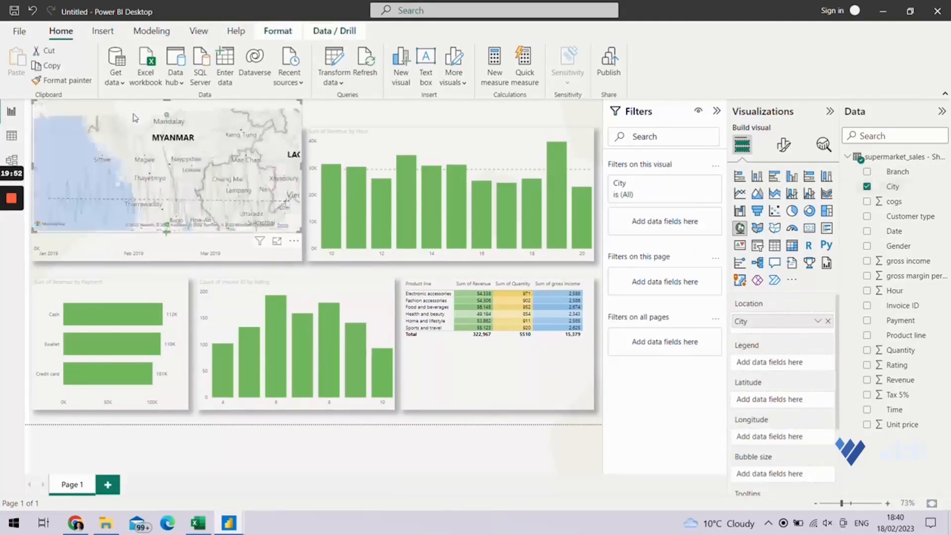
pyautogui.click(757, 247)
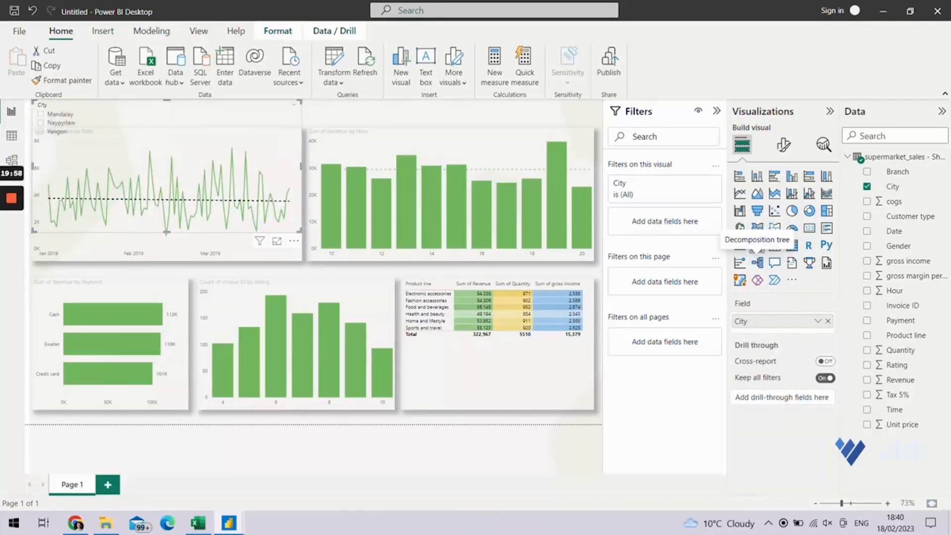
# Set the City slicer's style to Dropdown and reduce its height to fit above the Sum of Revenue by Date chart
pyautogui.click(783, 146)
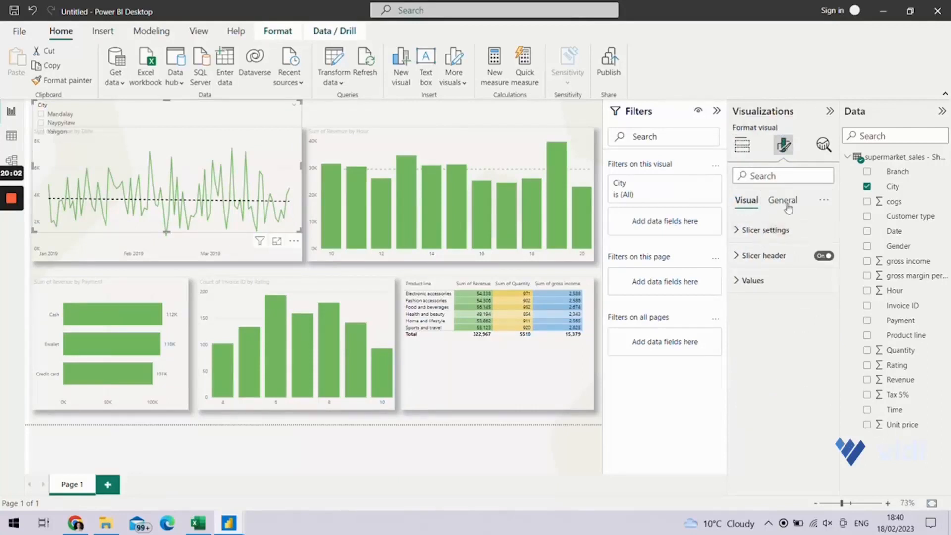
pyautogui.click(740, 229)
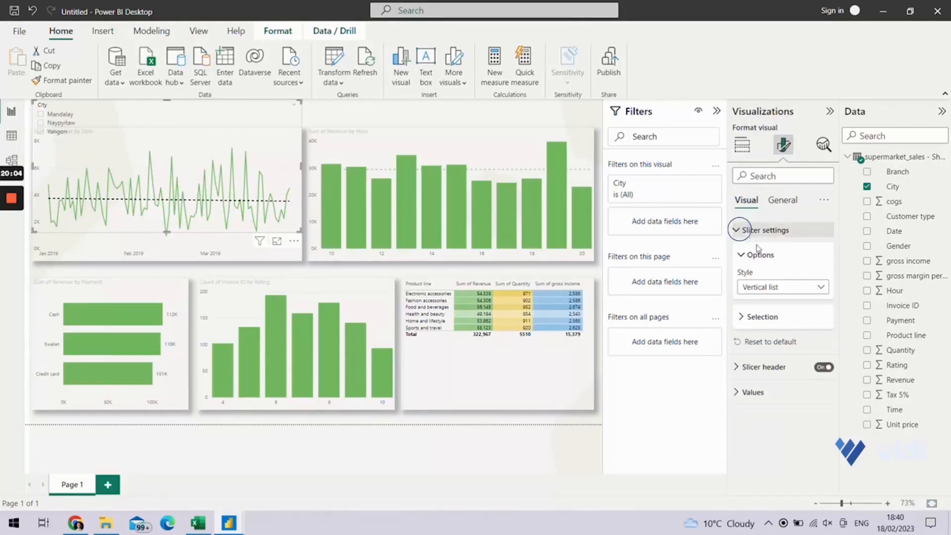
pyautogui.click(769, 288)
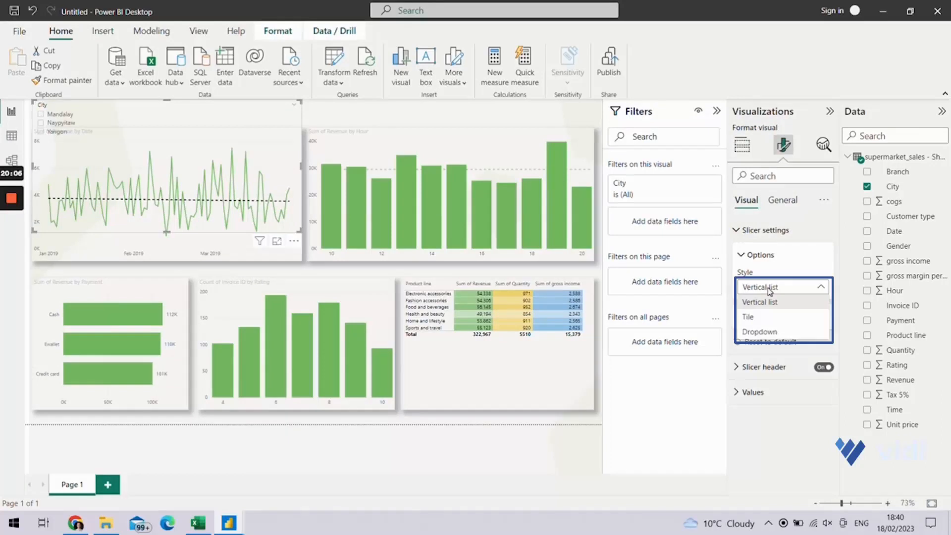
pyautogui.click(759, 332)
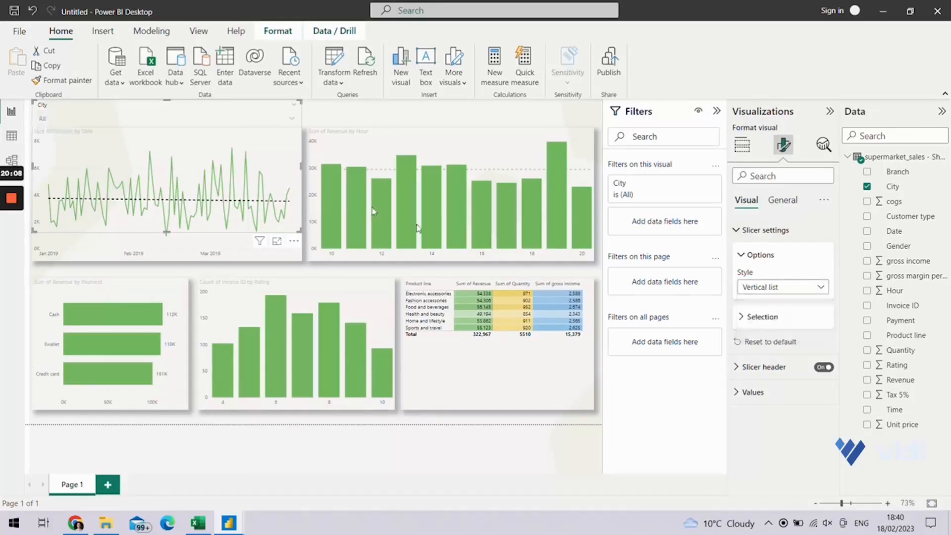
pyautogui.moveTo(165, 230); pyautogui.dragTo(173, 128)
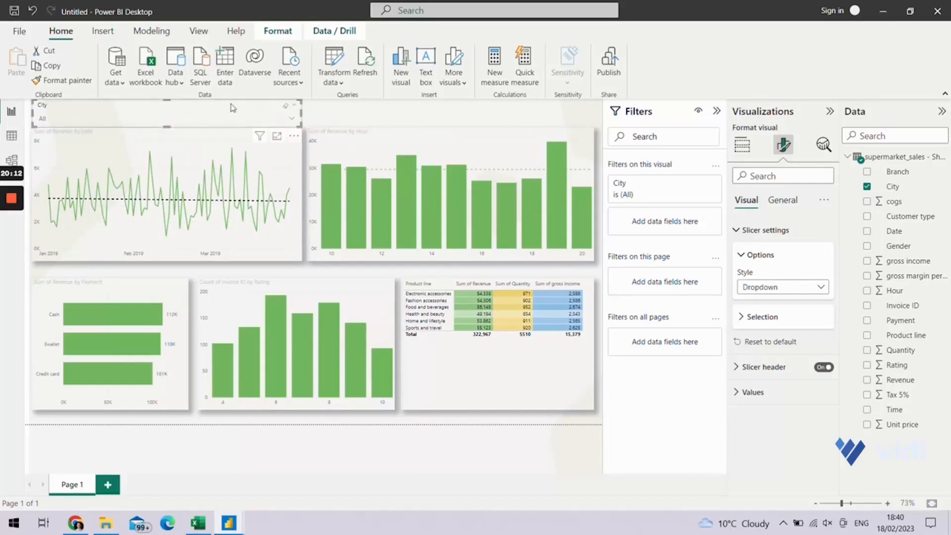
# Filter the dashboard by Mandalay and by Naypyitaw with the City slicer to compare the charts for each city
pyautogui.click(149, 120)
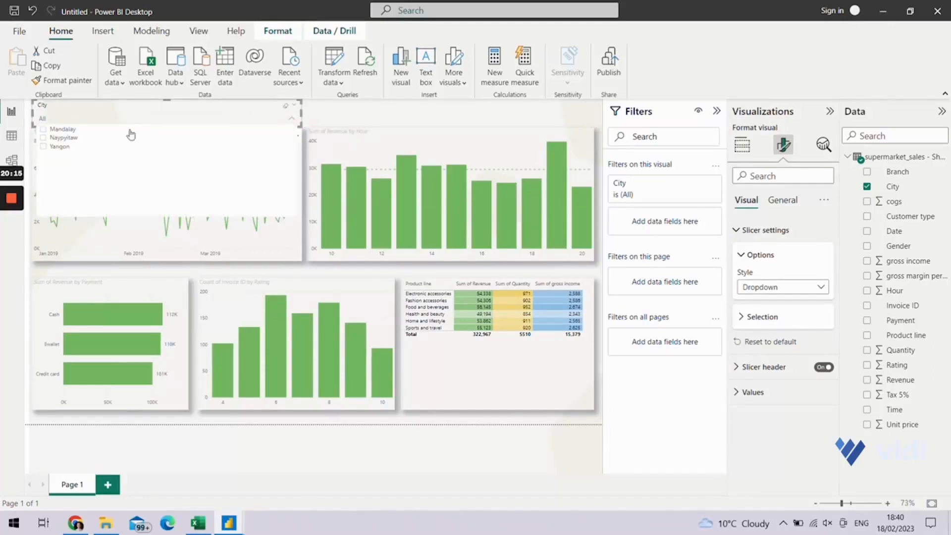
pyautogui.click(63, 128)
pyautogui.click(98, 120)
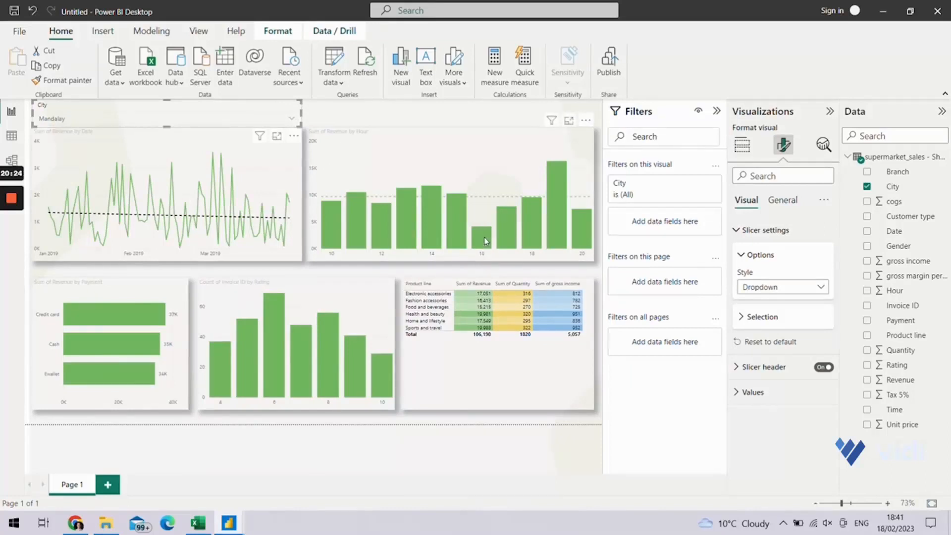
pyautogui.click(69, 120)
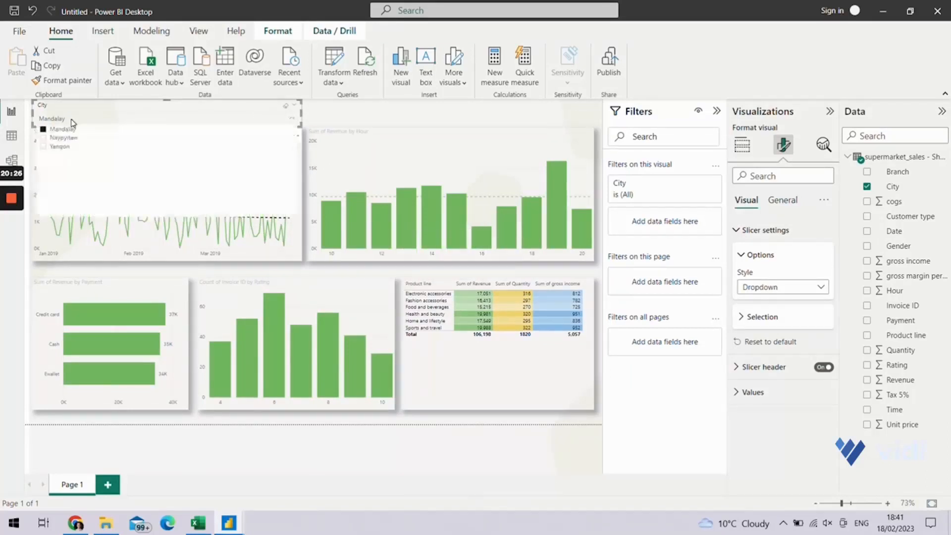
pyautogui.click(63, 138)
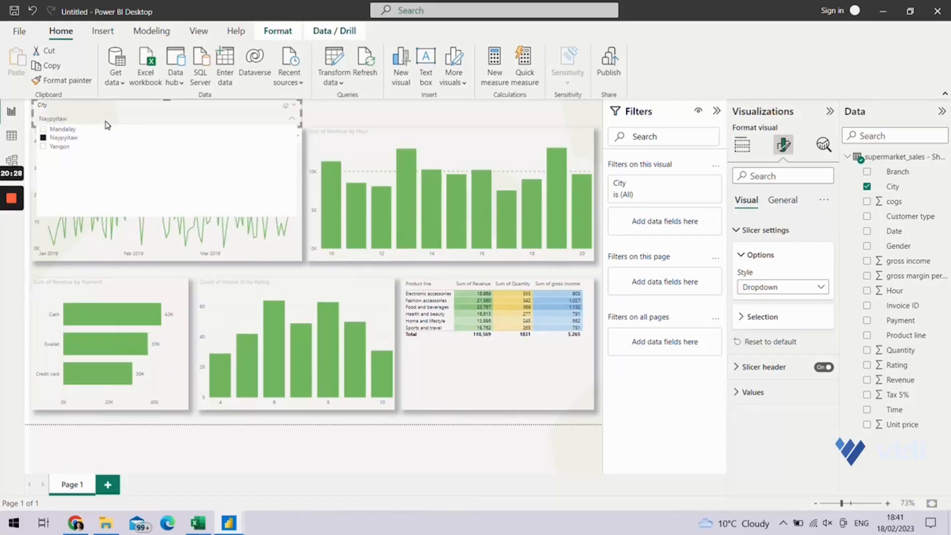
pyautogui.click(104, 123)
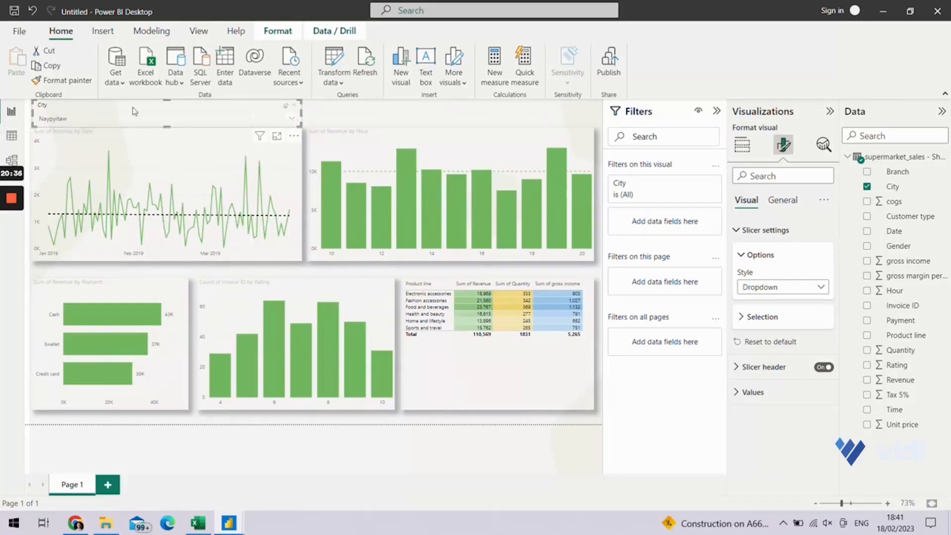
# Filter the dashboard to Yangon with the City slicer, then deselect the slicer
pyautogui.click(113, 121)
pyautogui.click(70, 148)
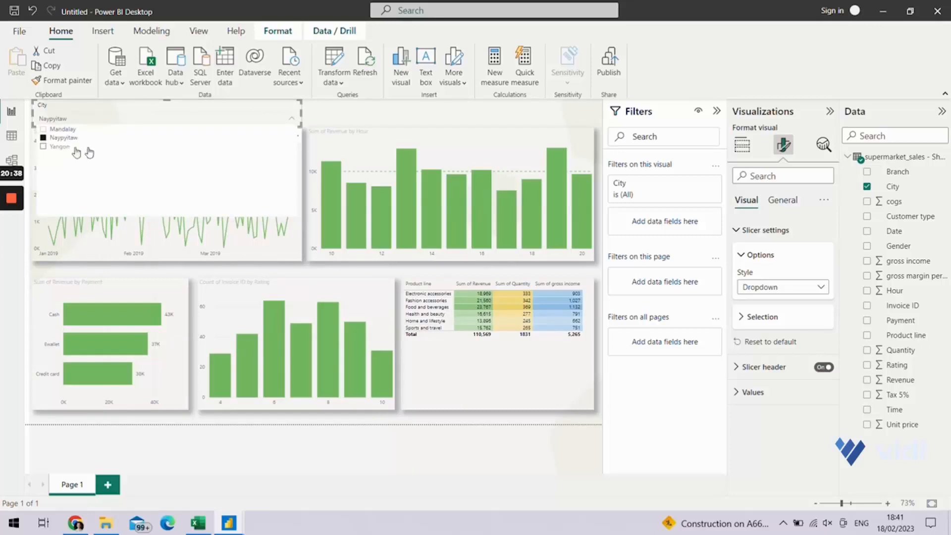
pyautogui.click(130, 123)
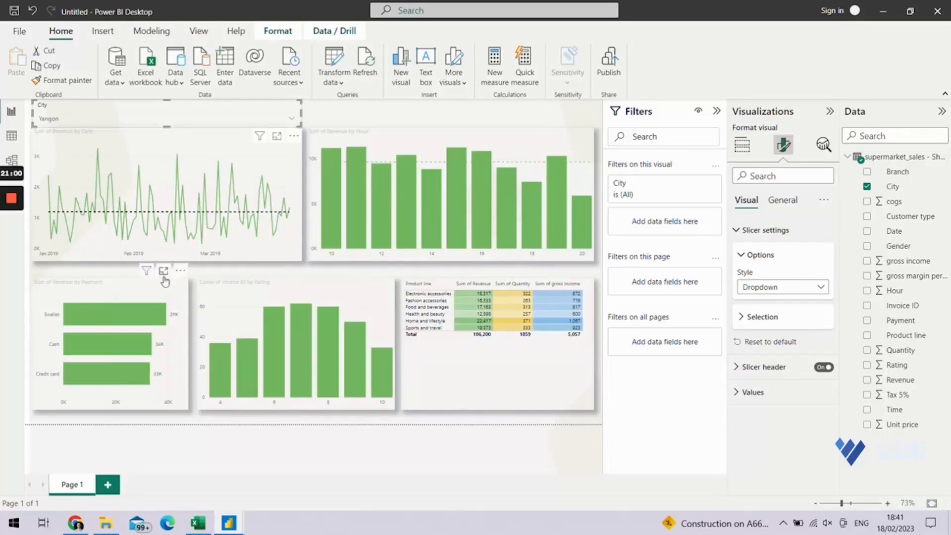
pyautogui.click(108, 275)
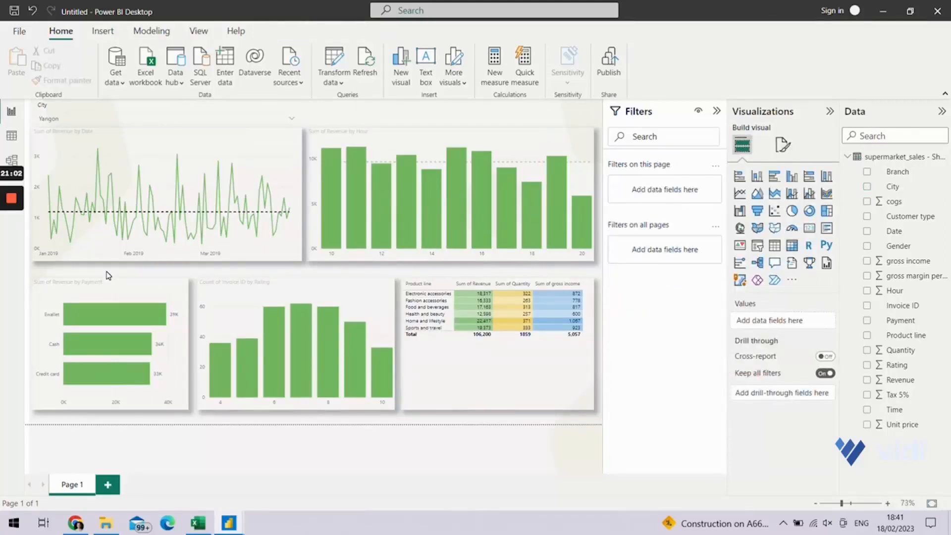